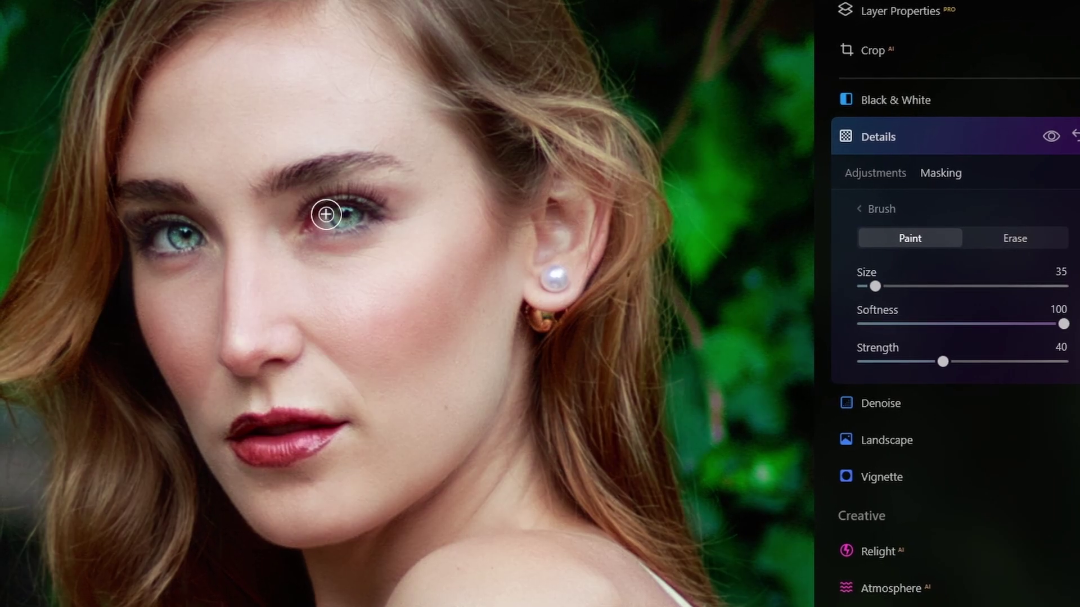
# Paint a Details mask over both of the model's eyes
pyautogui.moveTo(325, 212)
pyautogui.mouseDown()
pyautogui.moveTo(368, 212)
pyautogui.moveTo(333, 210)
pyautogui.moveTo(370, 206)
pyautogui.mouseUp()
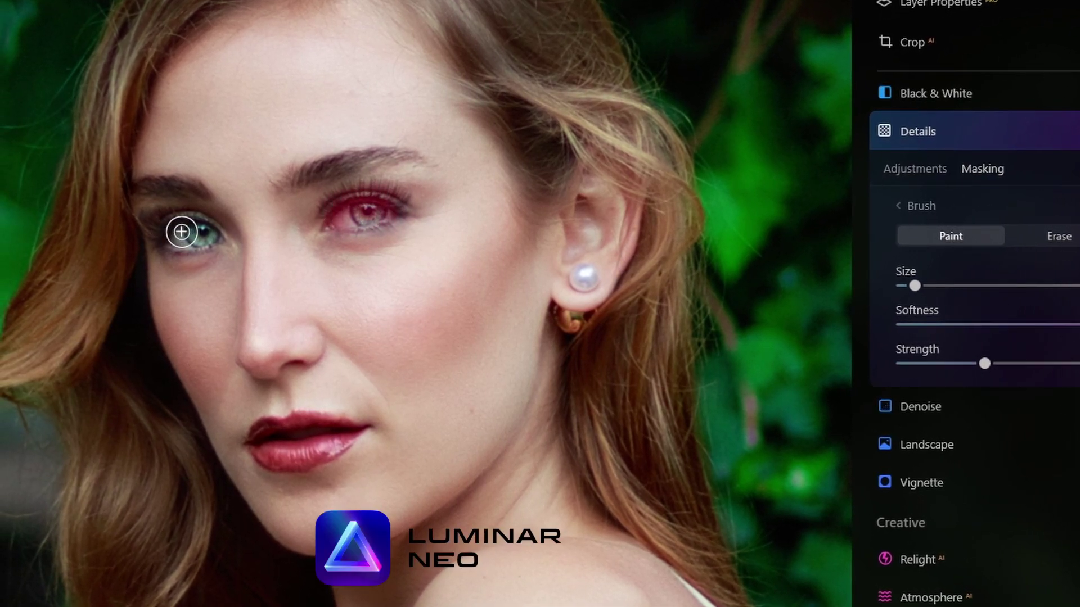
pyautogui.moveTo(180, 231); pyautogui.dragTo(236, 232)
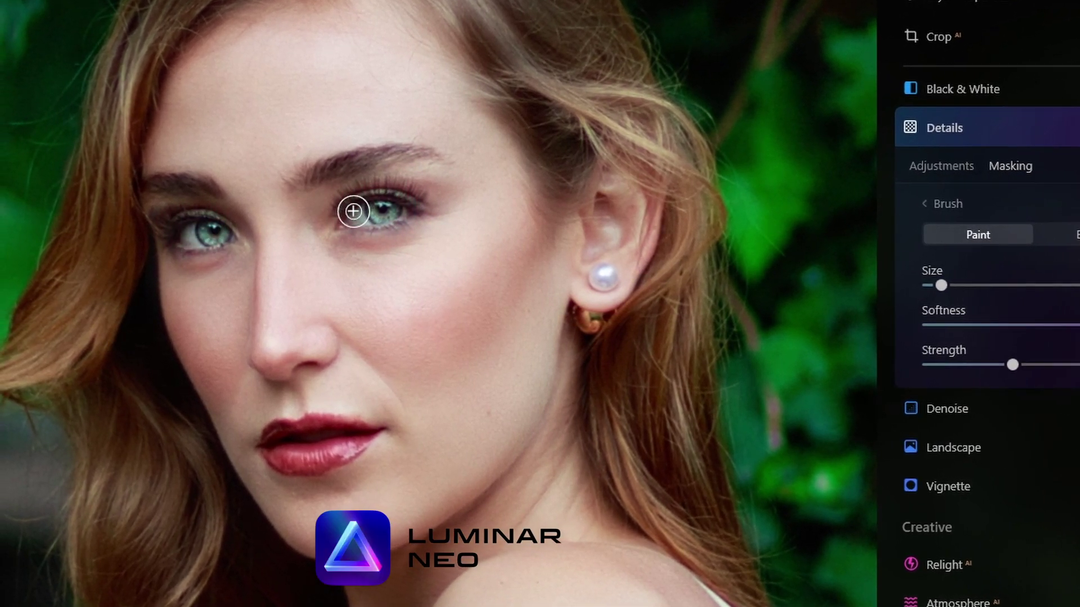
pyautogui.moveTo(353, 212); pyautogui.dragTo(388, 208)
pyautogui.moveTo(313, 174); pyautogui.dragTo(360, 154)
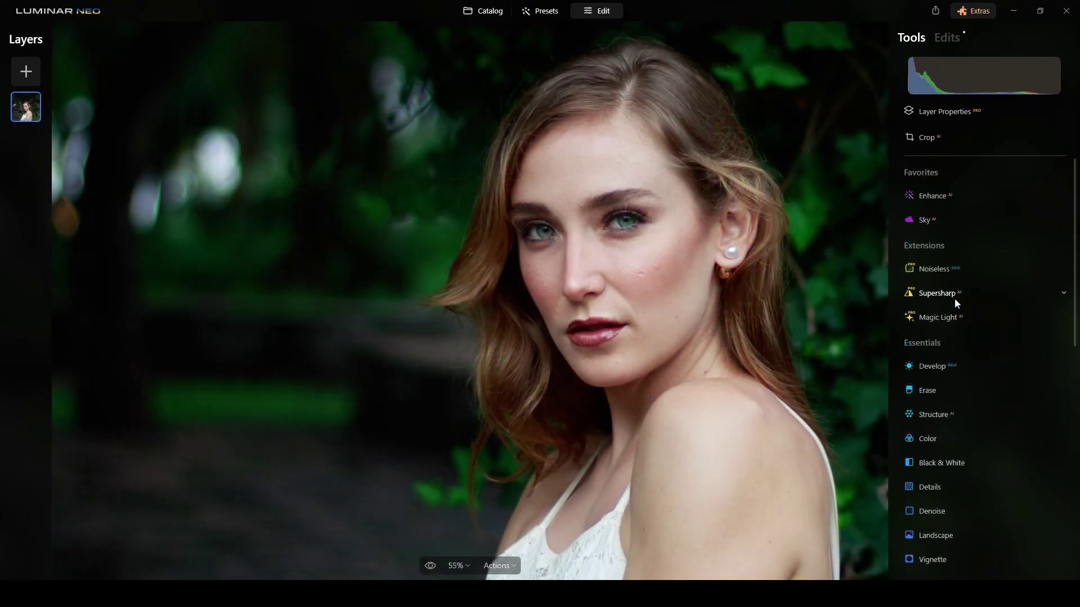
# Raise Enhance Accent, brush a Glow mask down the shoulder and arm, and set layer opacity to 100
pyautogui.click(926, 196)
pyautogui.moveTo(920, 257); pyautogui.dragTo(984, 261)
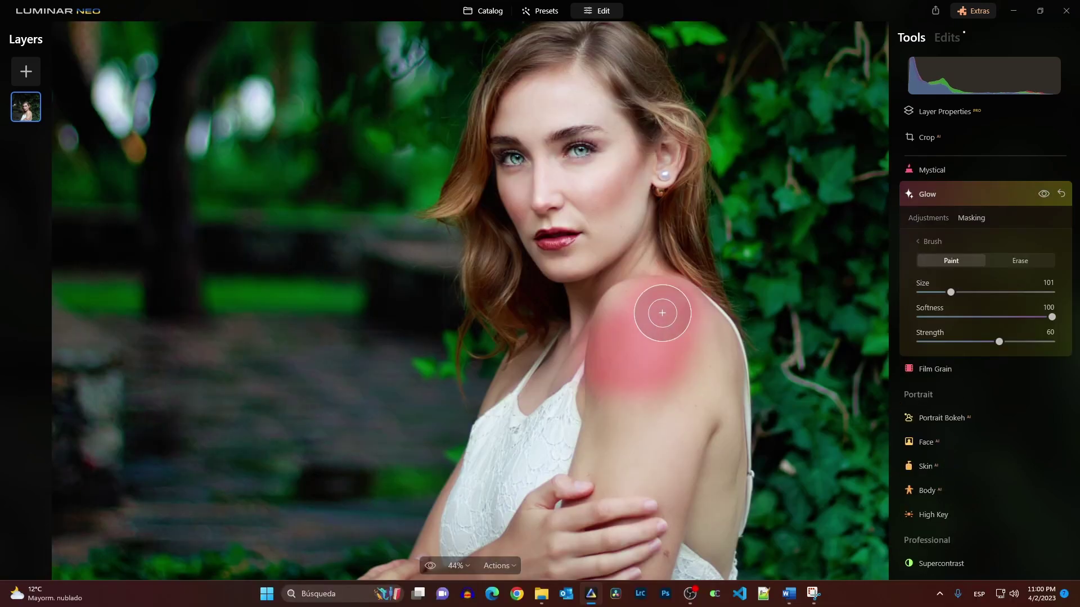
pyautogui.moveTo(662, 312)
pyautogui.mouseDown()
pyautogui.moveTo(705, 356)
pyautogui.moveTo(694, 515)
pyautogui.moveTo(647, 585)
pyautogui.mouseUp()
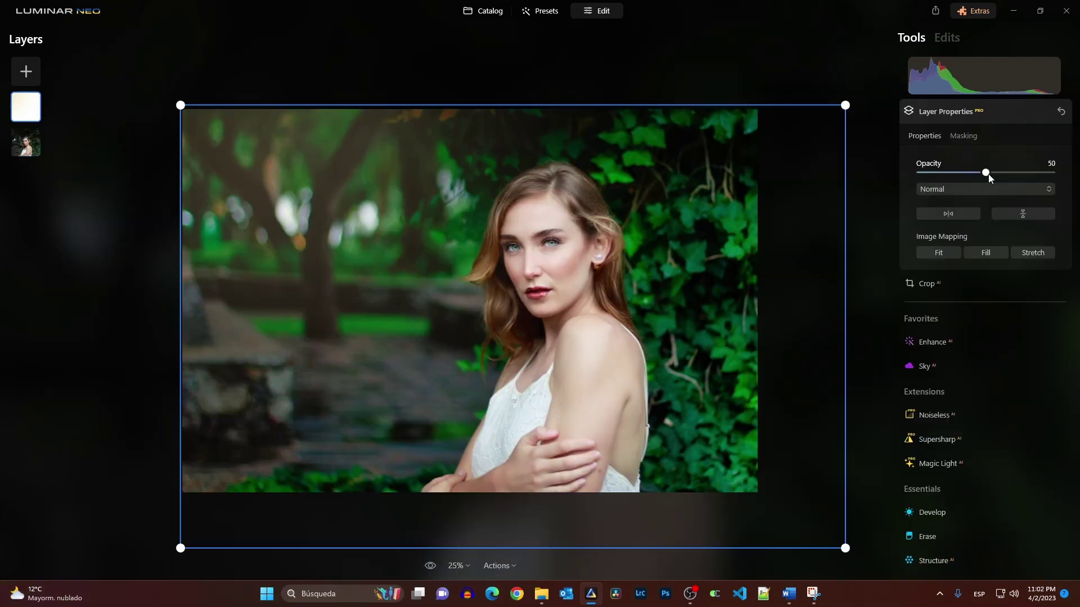
pyautogui.moveTo(986, 172); pyautogui.dragTo(1049, 172)
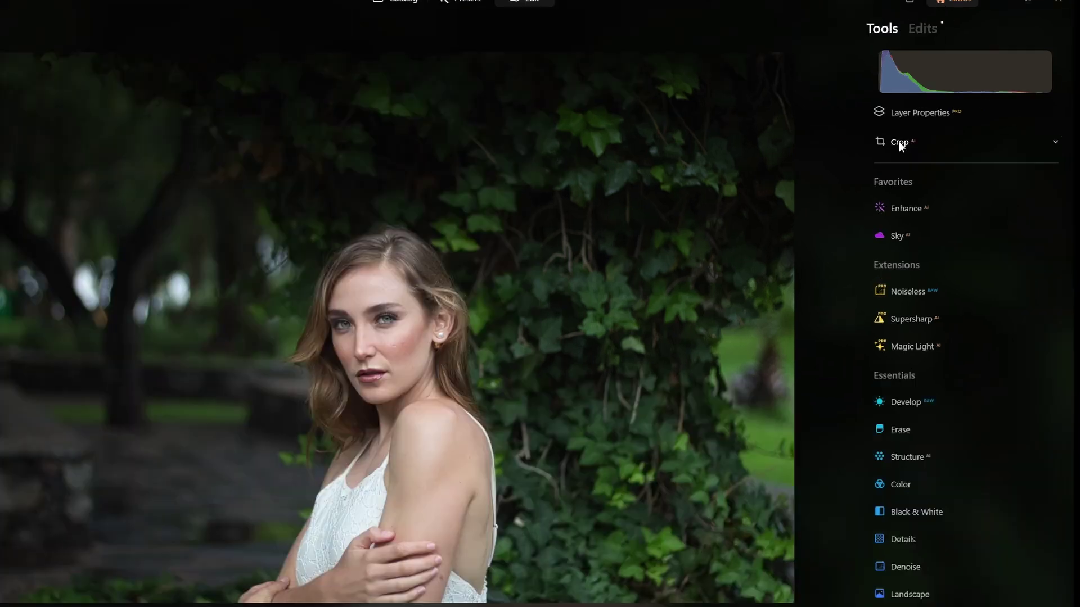
# Crop to 2:3 with Composition AI, shifting the photo right and tightening the box around the woman
pyautogui.click(938, 140)
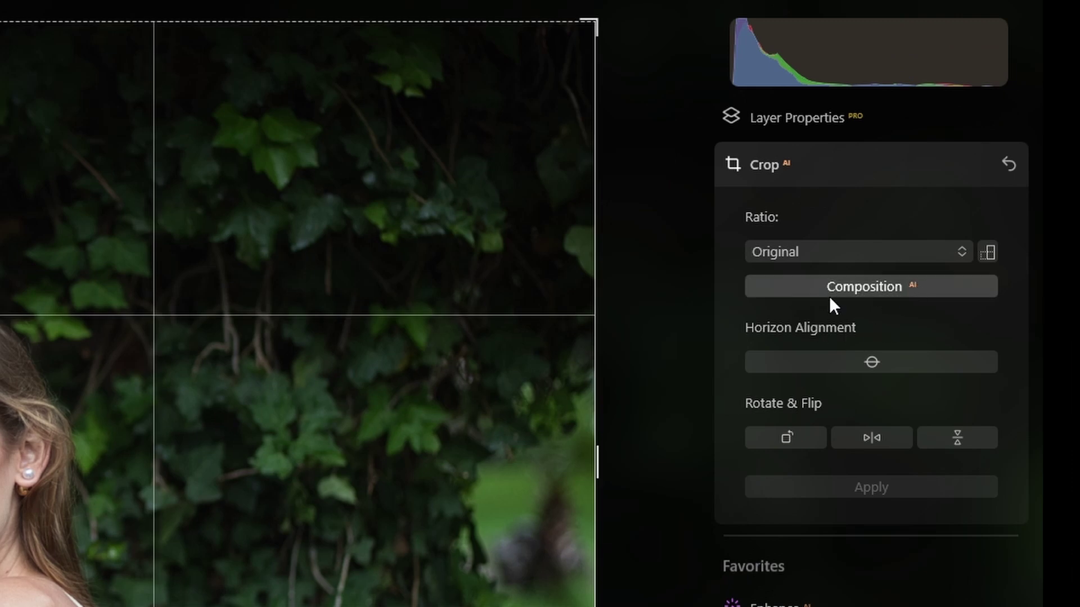
pyautogui.click(864, 287)
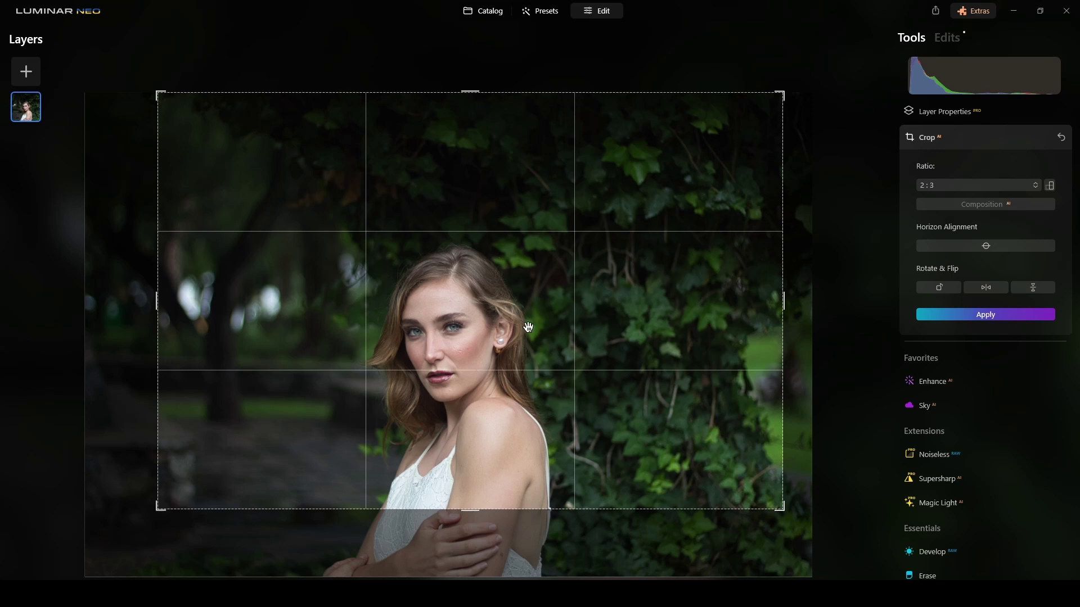
pyautogui.moveTo(528, 327); pyautogui.dragTo(547, 184)
pyautogui.moveTo(542, 246); pyautogui.dragTo(619, 241)
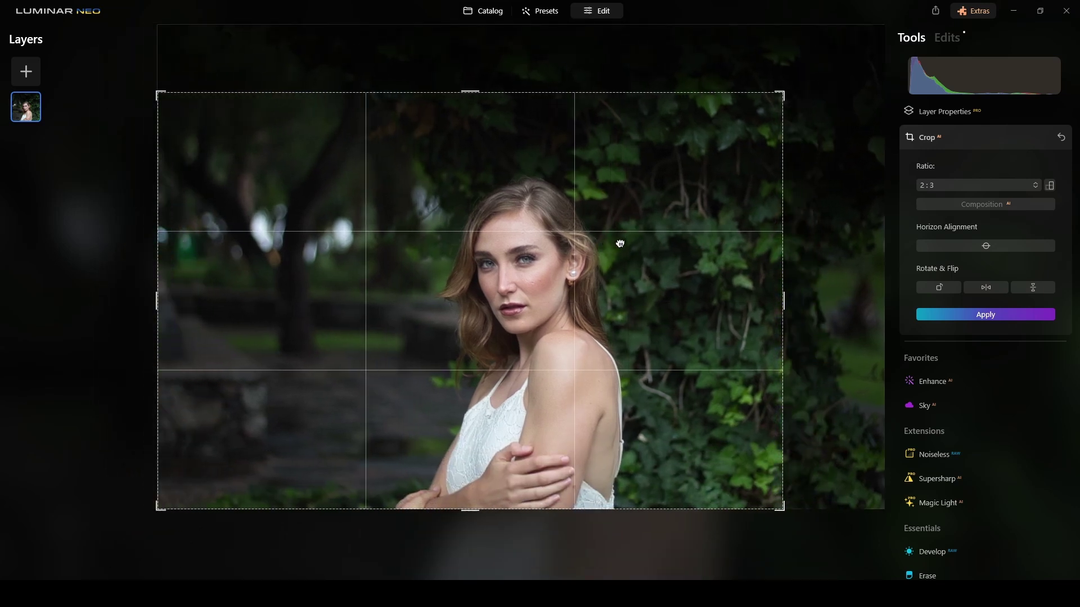
pyautogui.moveTo(780, 96); pyautogui.dragTo(755, 103)
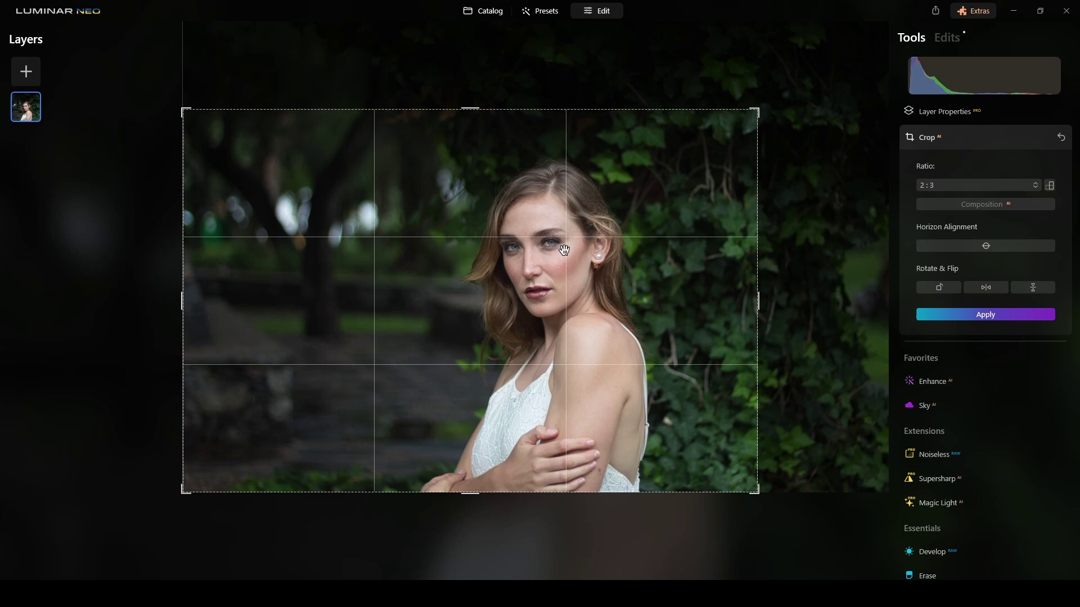
# Apply the crop and set the Develop profile to Camera Portrait after trying Camera Neutral
pyautogui.click(984, 315)
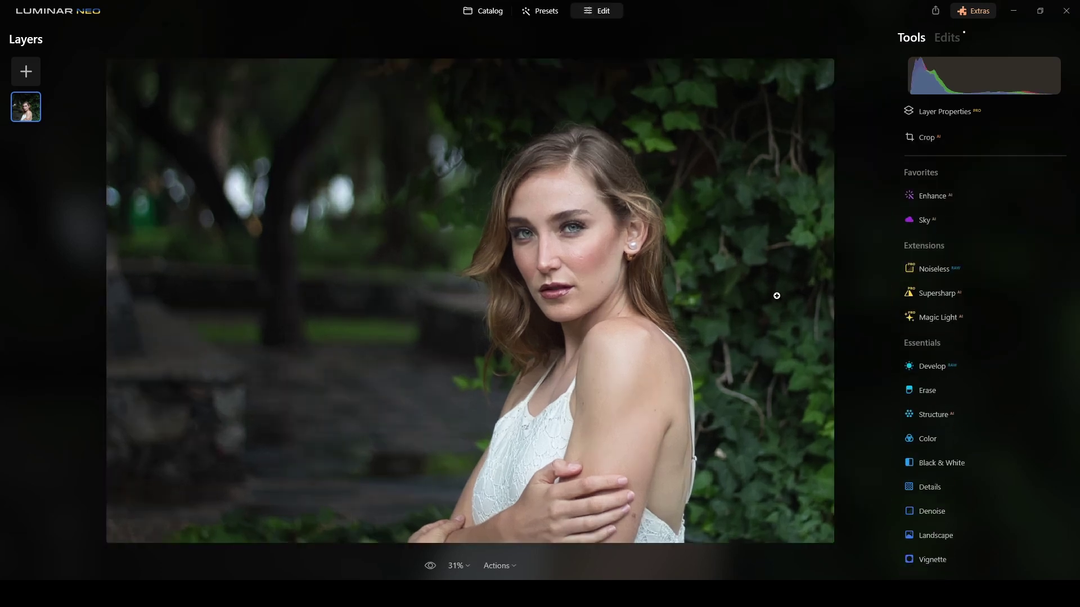
pyautogui.scroll(-3, 966, 315)
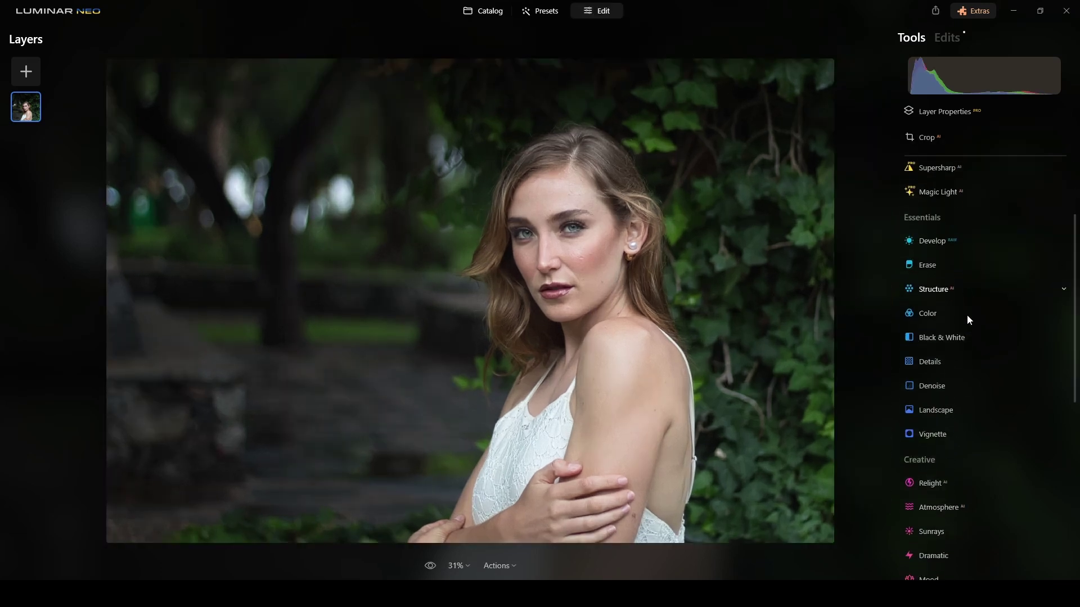
pyautogui.click(932, 236)
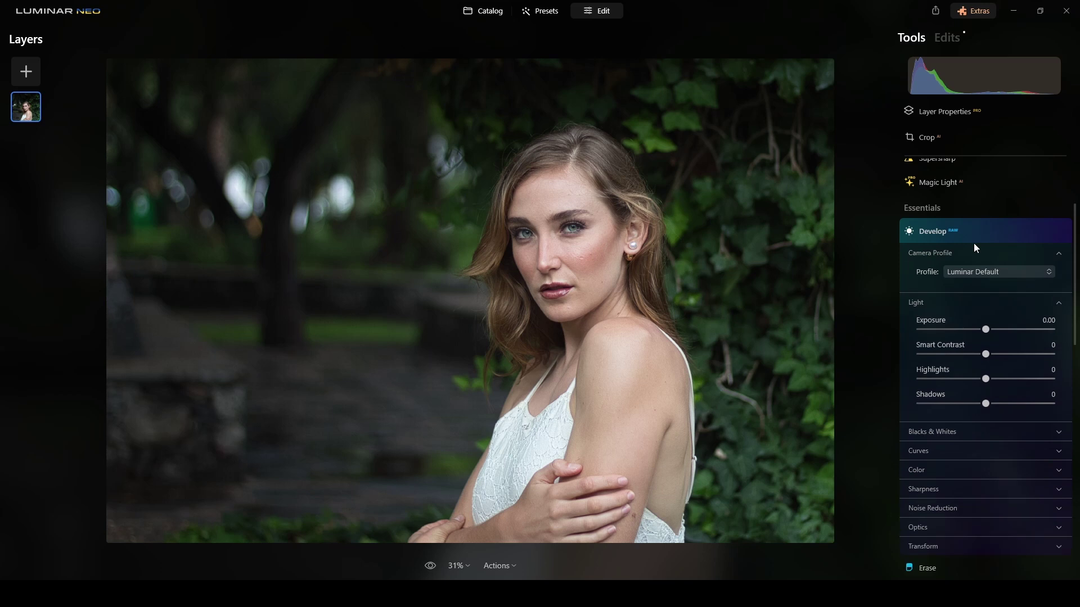
pyautogui.click(1007, 272)
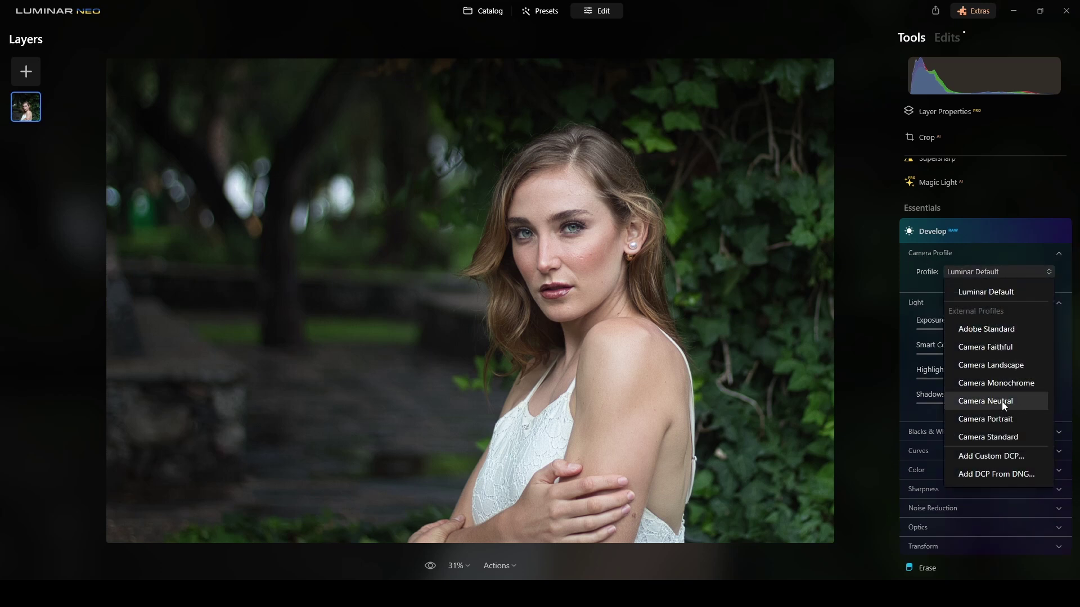
pyautogui.click(1004, 421)
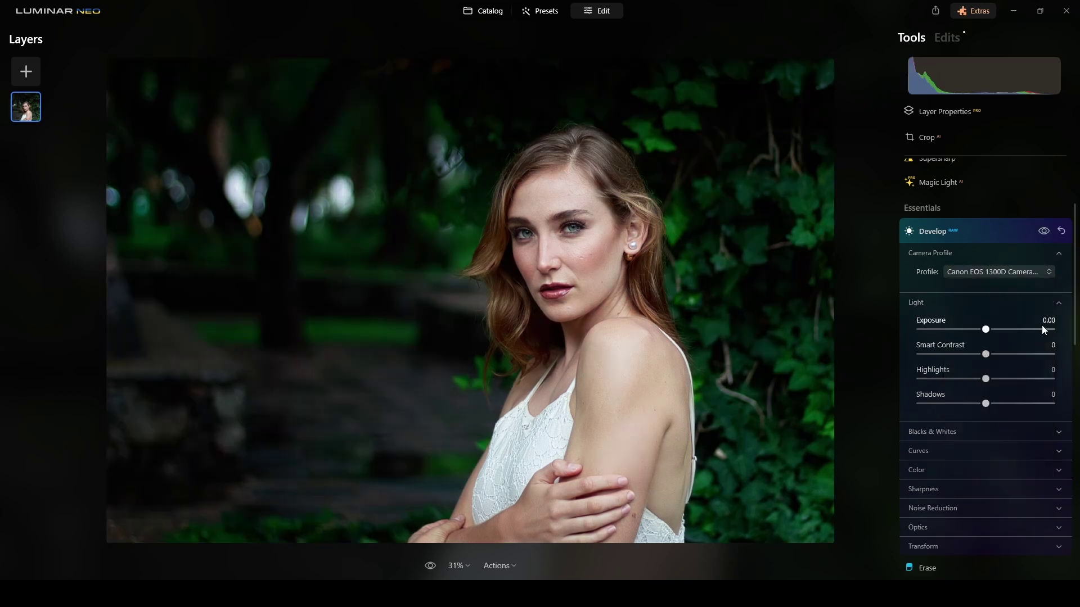
pyautogui.click(1037, 272)
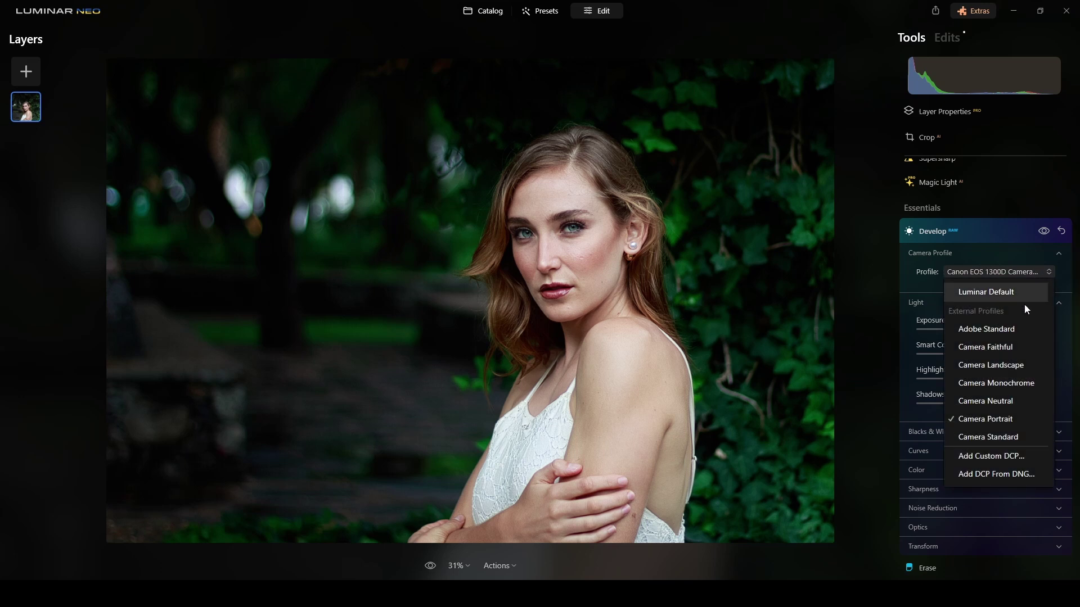
pyautogui.click(1015, 406)
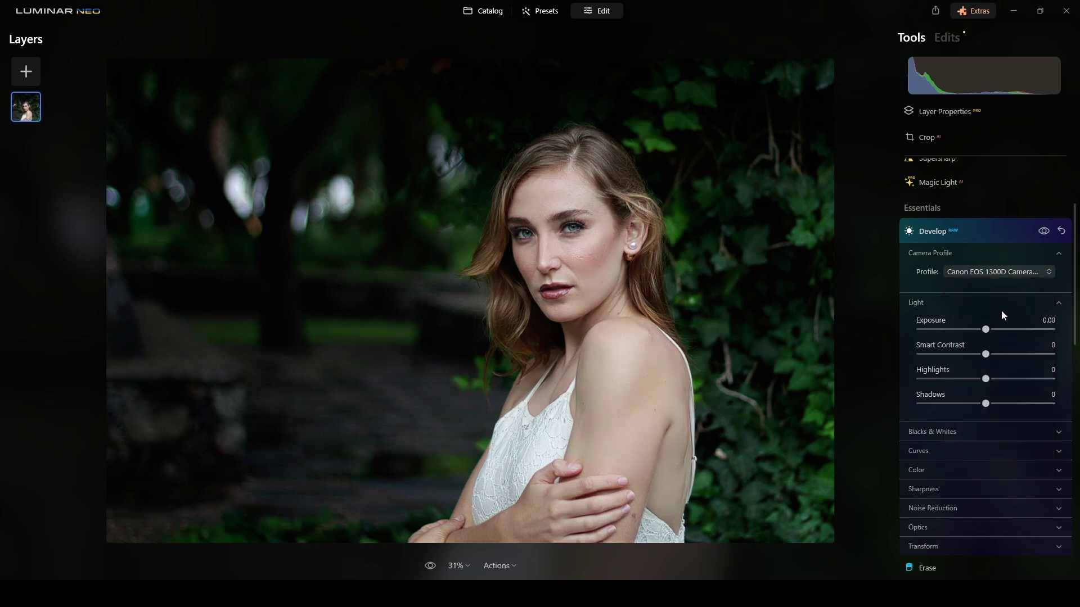
pyautogui.click(999, 273)
pyautogui.click(1001, 421)
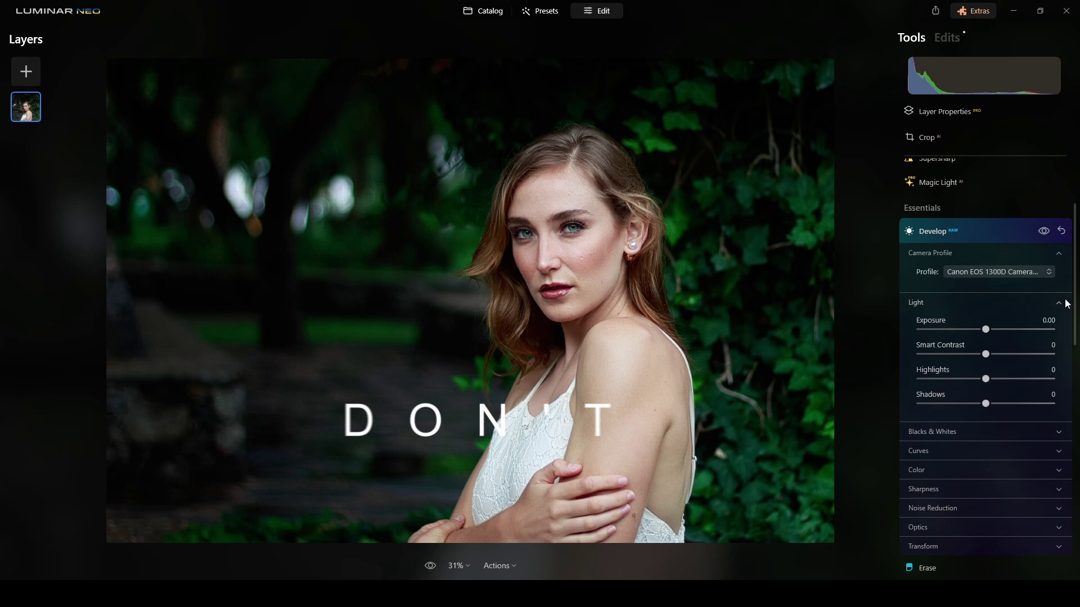
# Try Shade white balance, revert to As Shot, then compare against the original
pyautogui.click(1059, 256)
pyautogui.click(1059, 257)
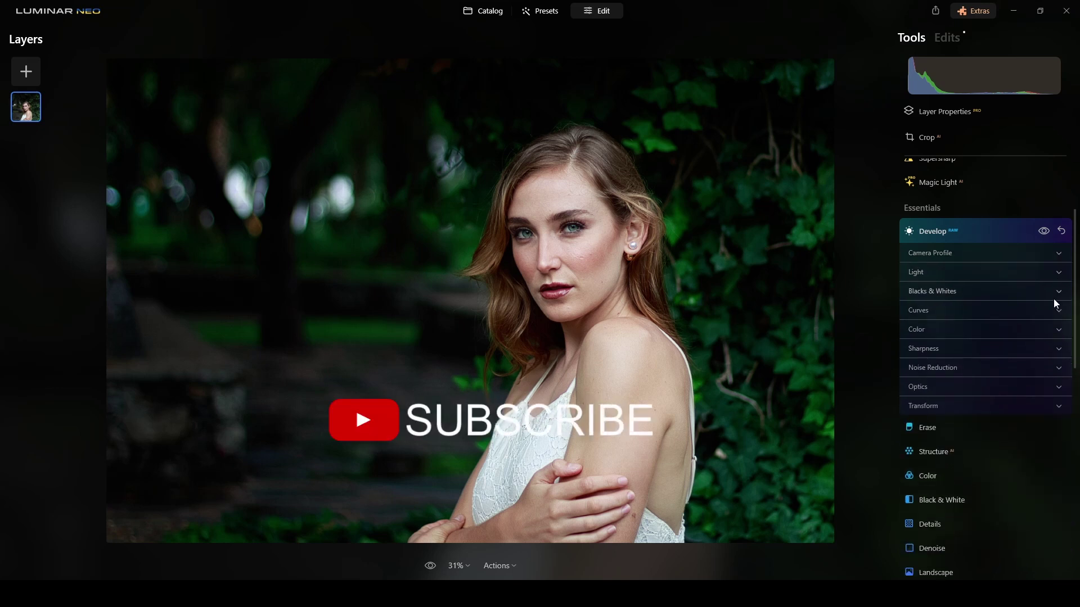
pyautogui.click(1059, 330)
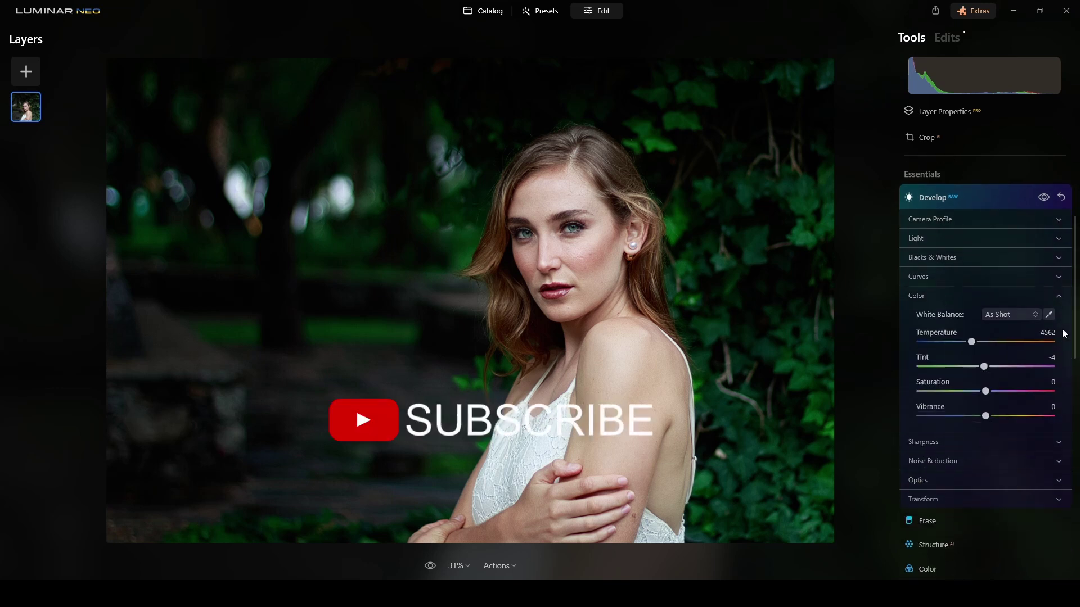
pyautogui.click(1008, 313)
pyautogui.click(1000, 387)
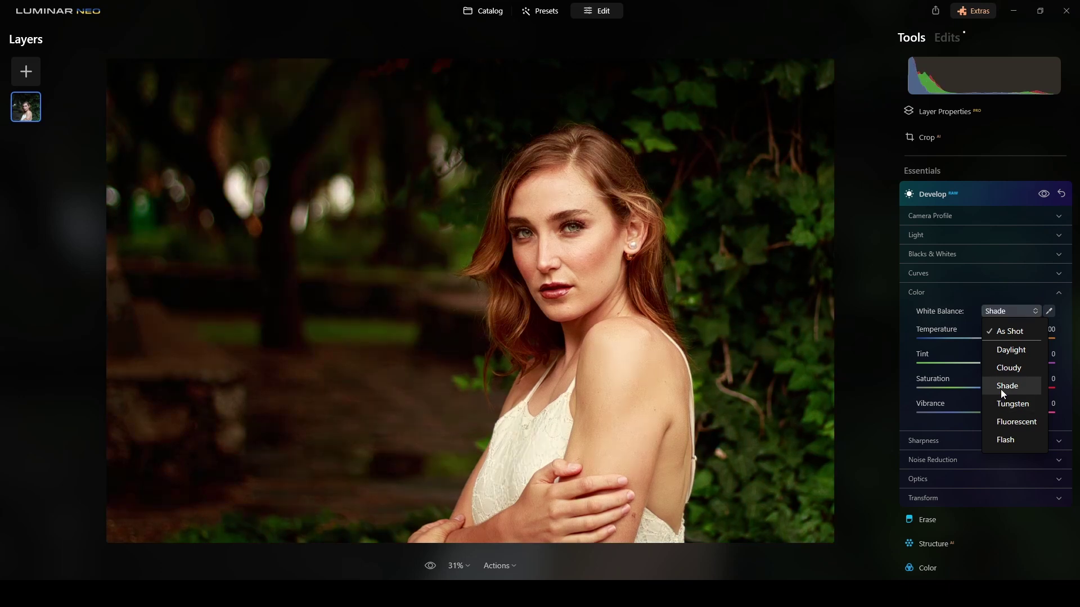
pyautogui.click(1016, 314)
pyautogui.click(1004, 332)
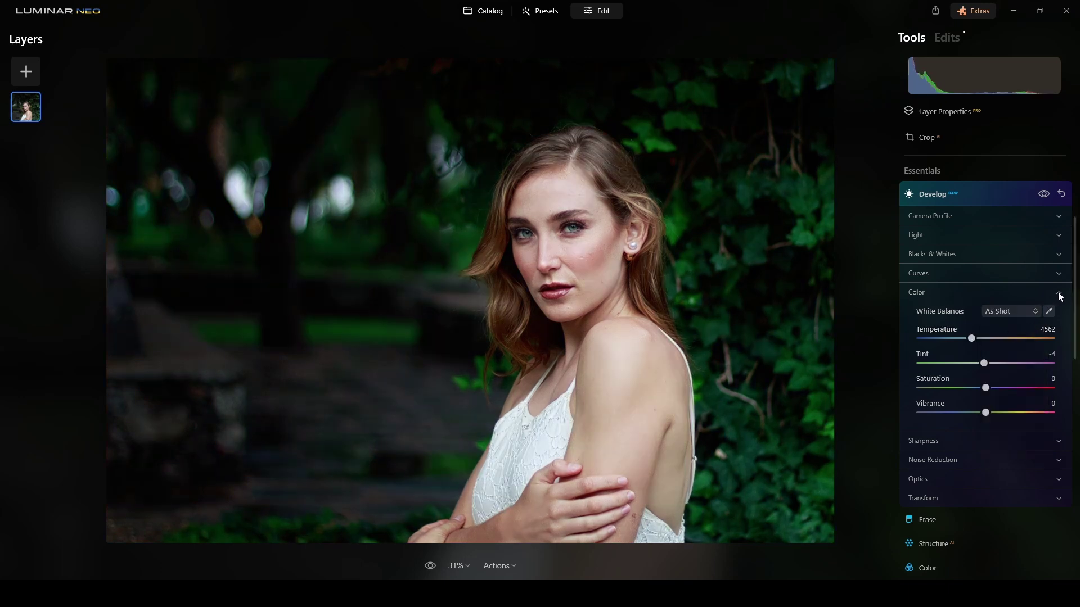
pyautogui.click(1060, 293)
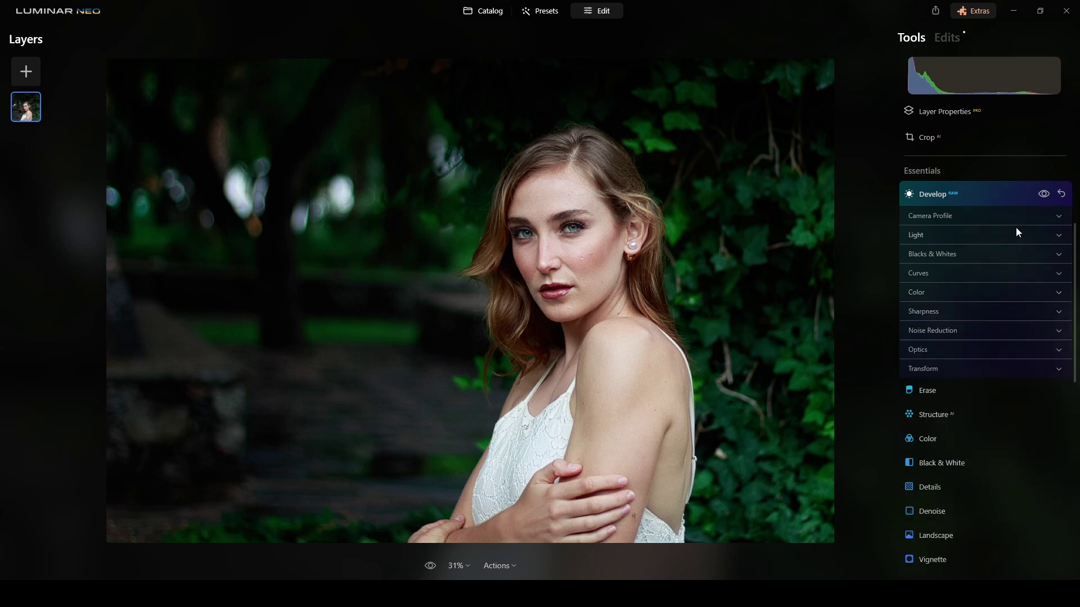
pyautogui.click(977, 195)
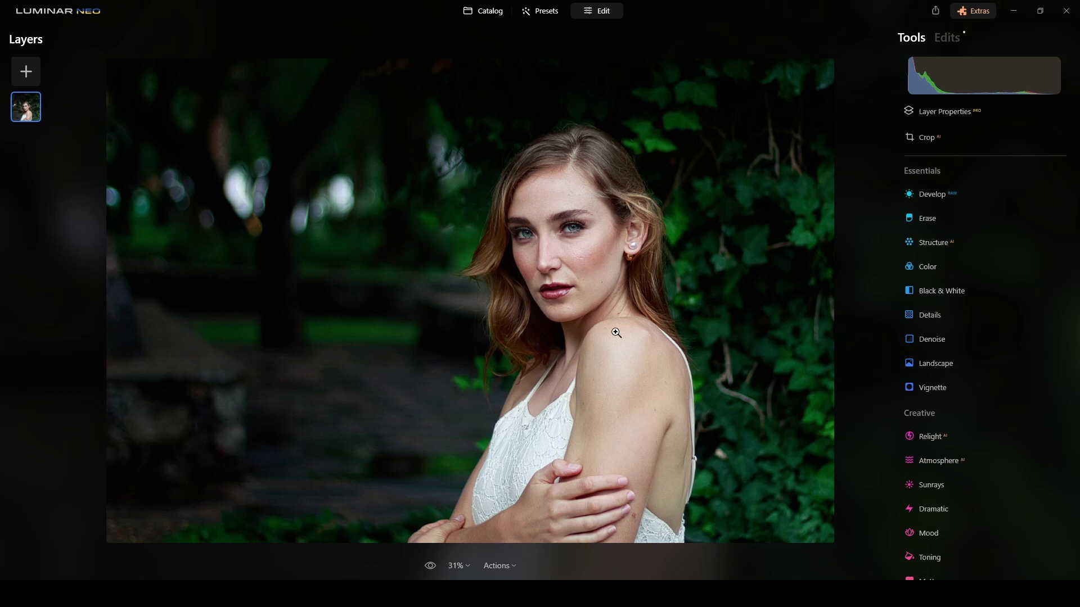
pyautogui.click(433, 568)
# Set Enhance AI Accent to 51 for brighter tones and more vivid greens
pyautogui.click(712, 298)
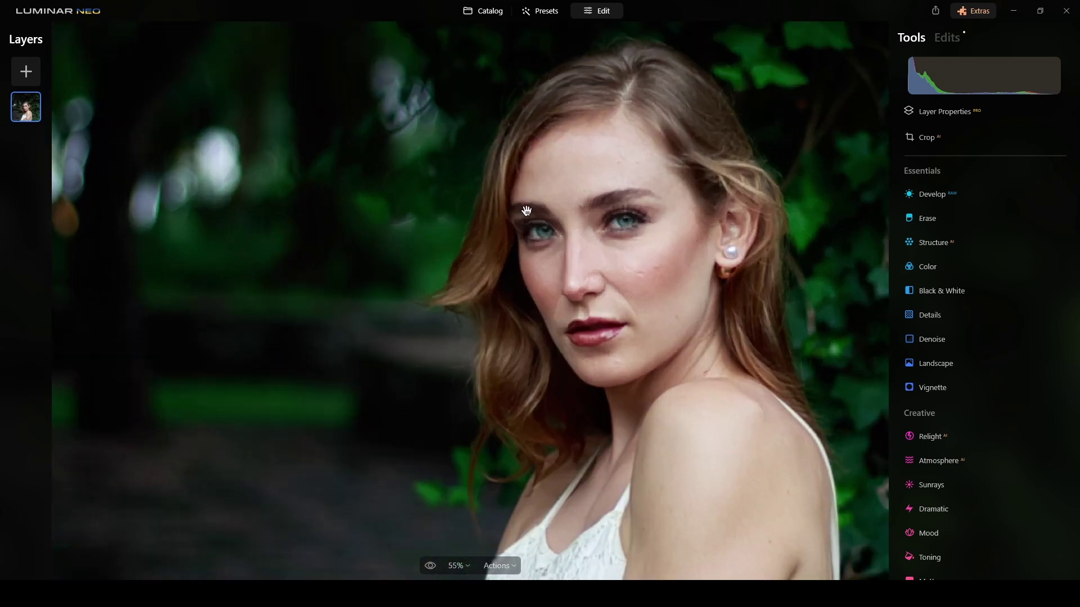
pyautogui.scroll(3, 954, 302)
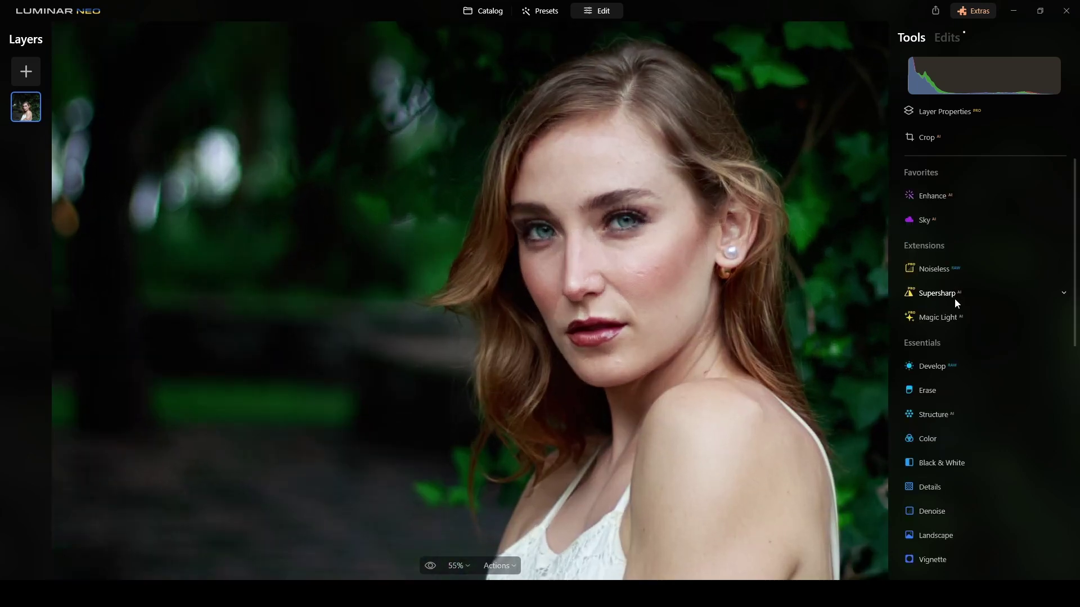
pyautogui.click(922, 197)
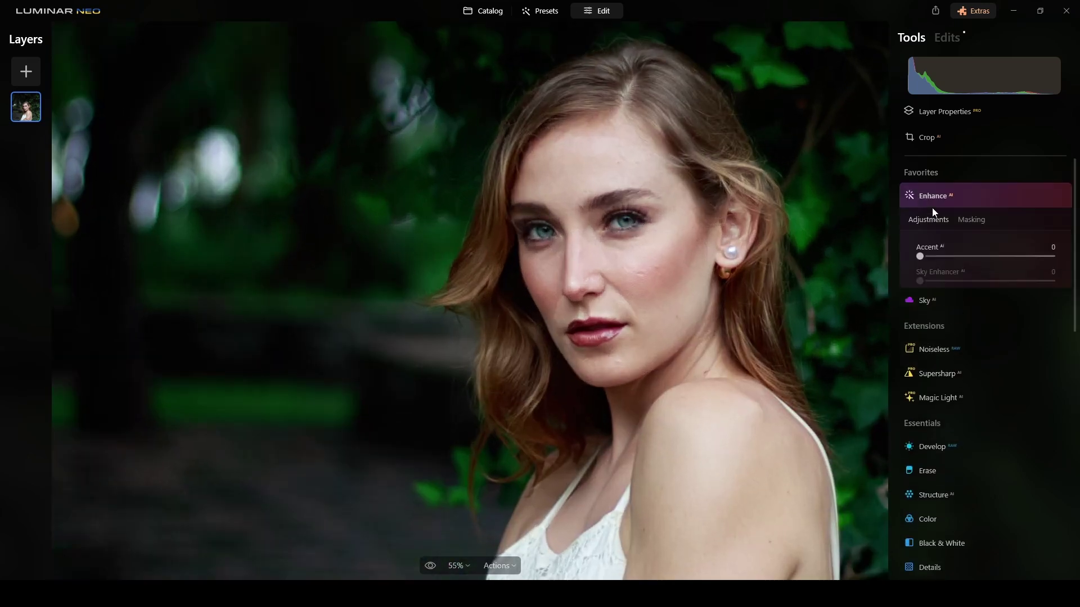
pyautogui.moveTo(921, 257); pyautogui.dragTo(982, 264)
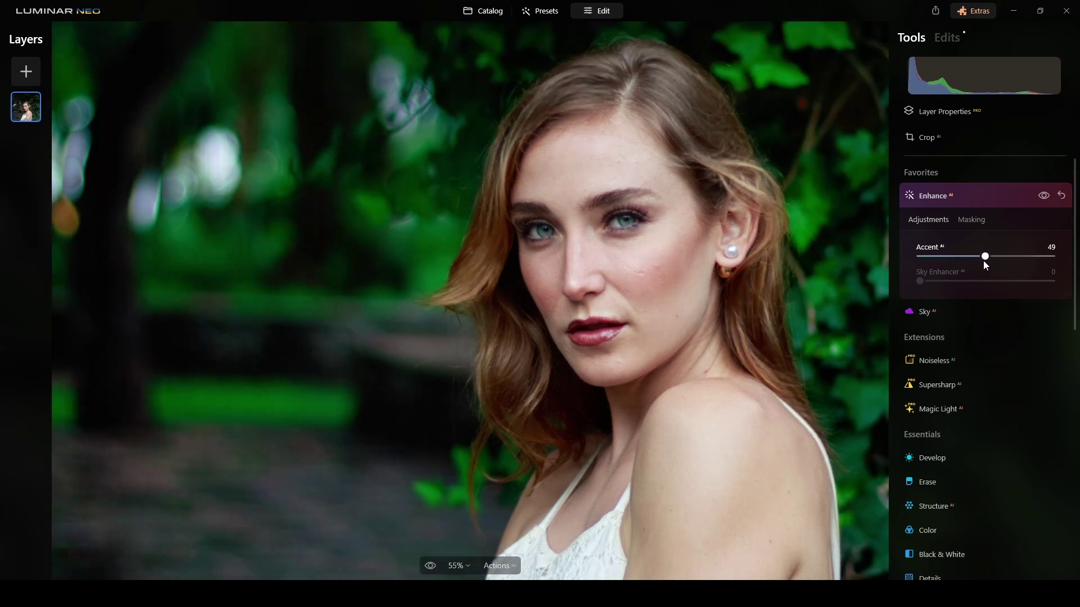
pyautogui.hotkey('ctrl', '0')
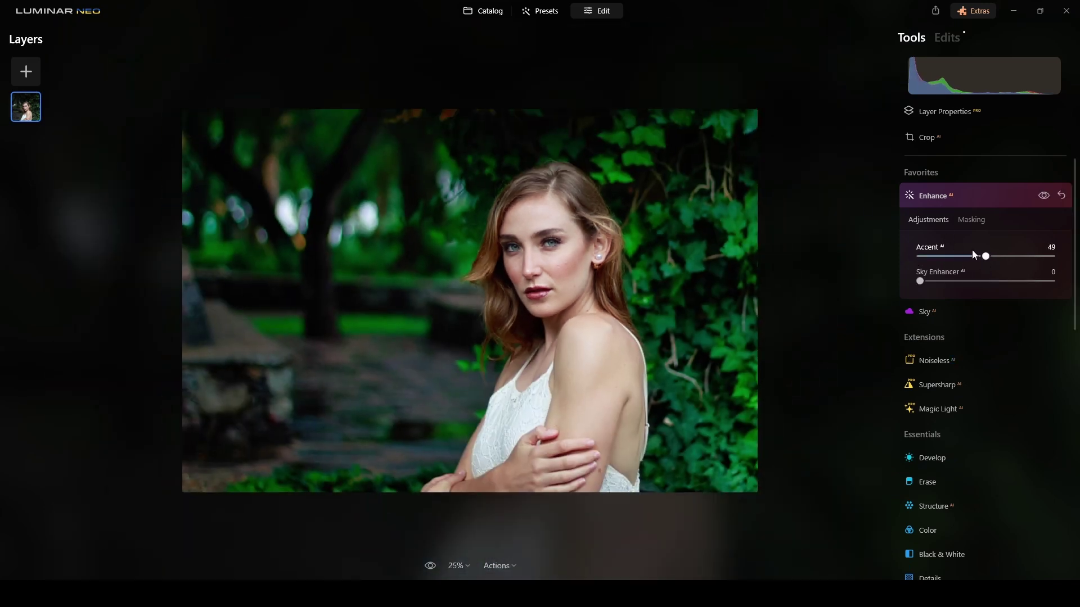
pyautogui.moveTo(988, 259); pyautogui.dragTo(989, 260)
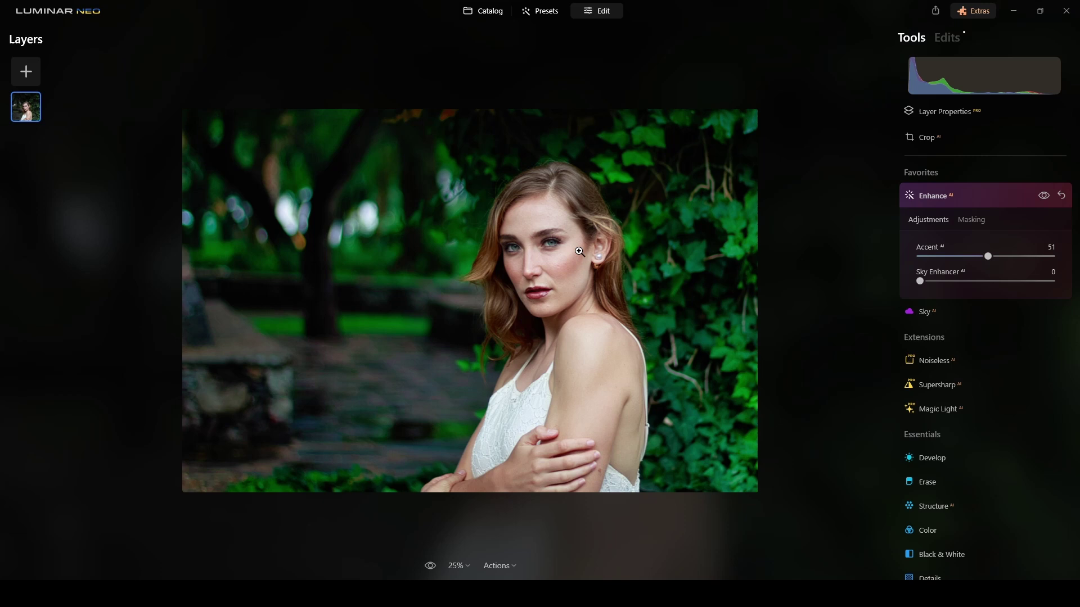
pyautogui.click(977, 198)
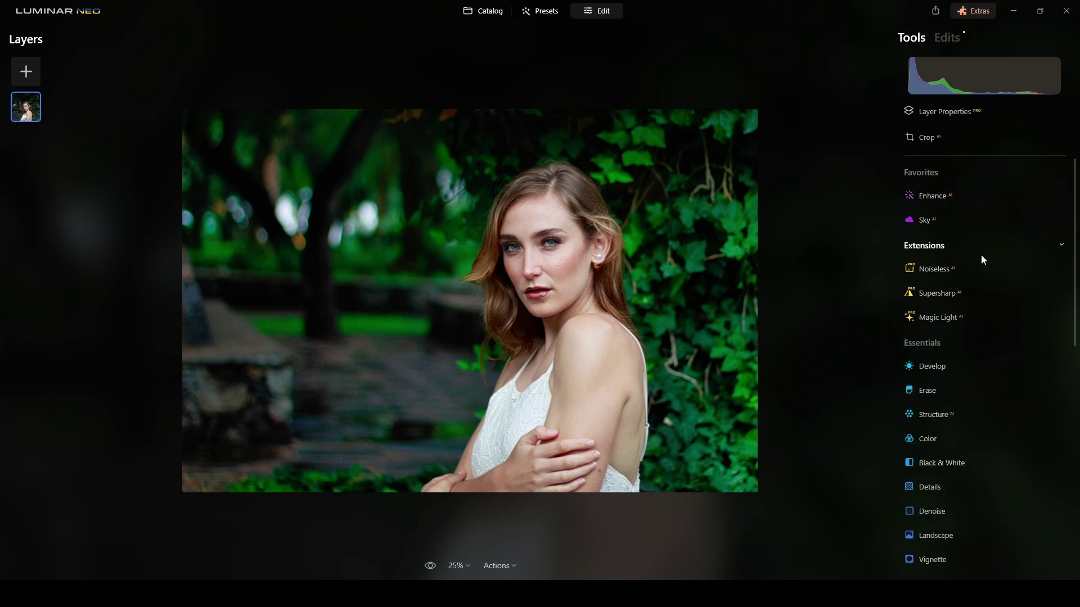
# Brush over the cheek blemish by the pearl earring and remove it with Erase
pyautogui.scroll(3, 550, 236)
pyautogui.scroll(2, 551, 236)
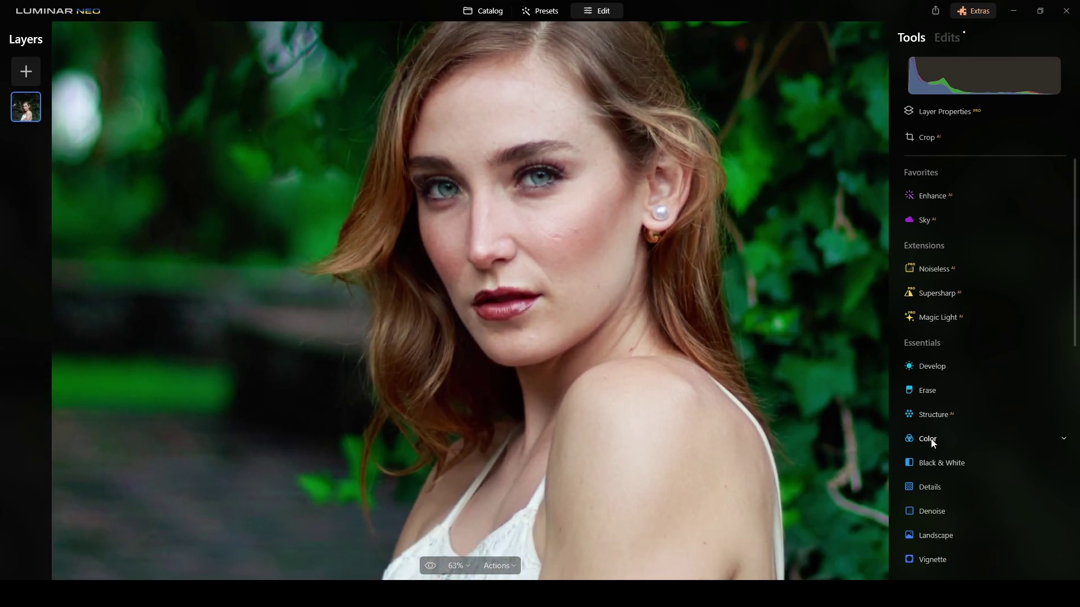
pyautogui.scroll(1, 550, 229)
pyautogui.scroll(1, 550, 229)
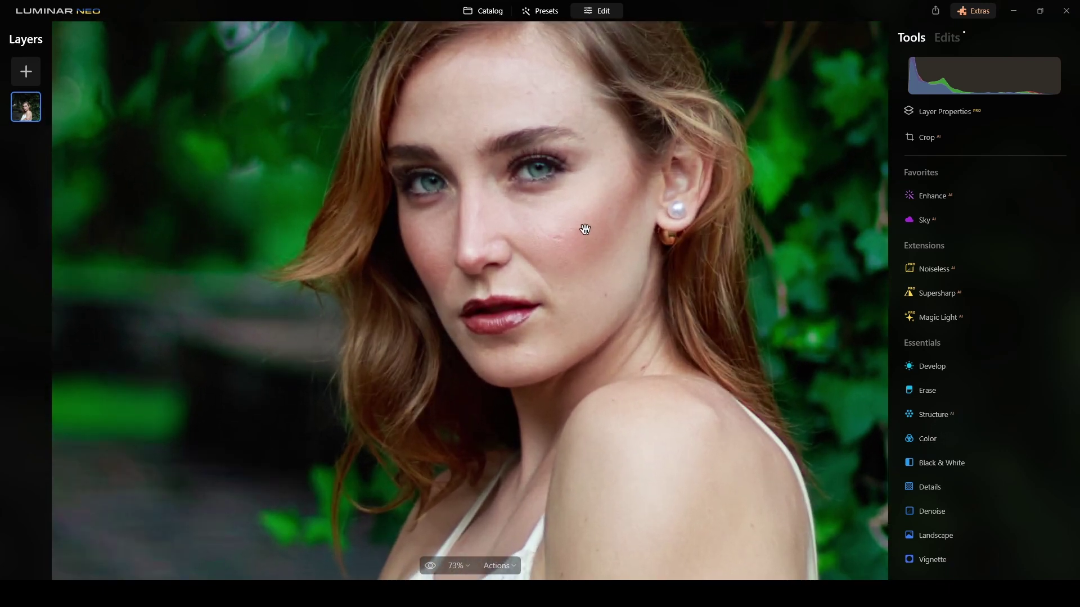
pyautogui.click(929, 393)
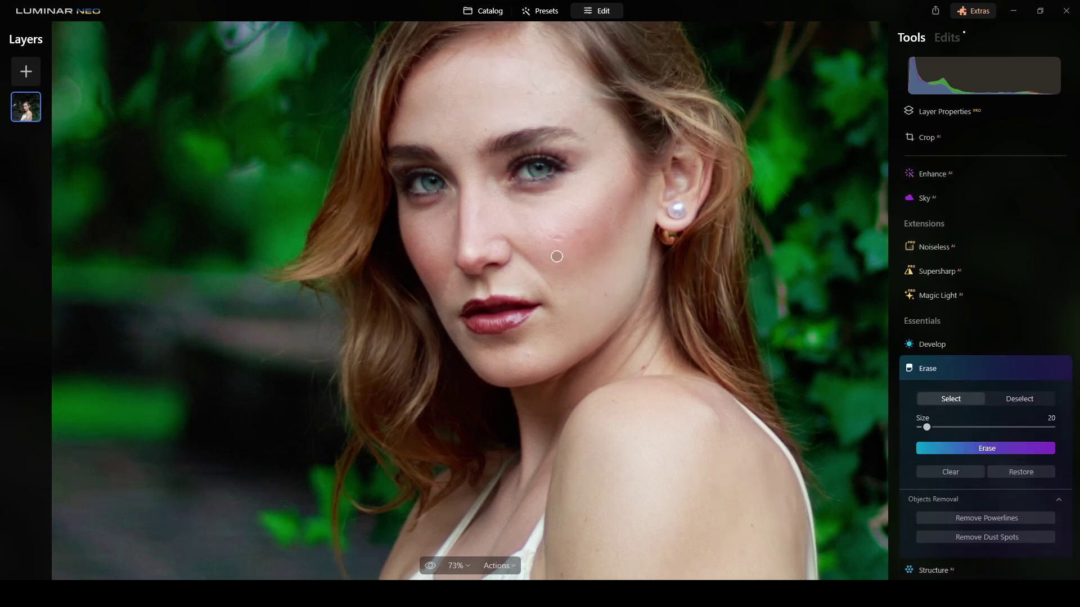
pyautogui.moveTo(555, 238); pyautogui.dragTo(560, 239)
pyautogui.click(975, 450)
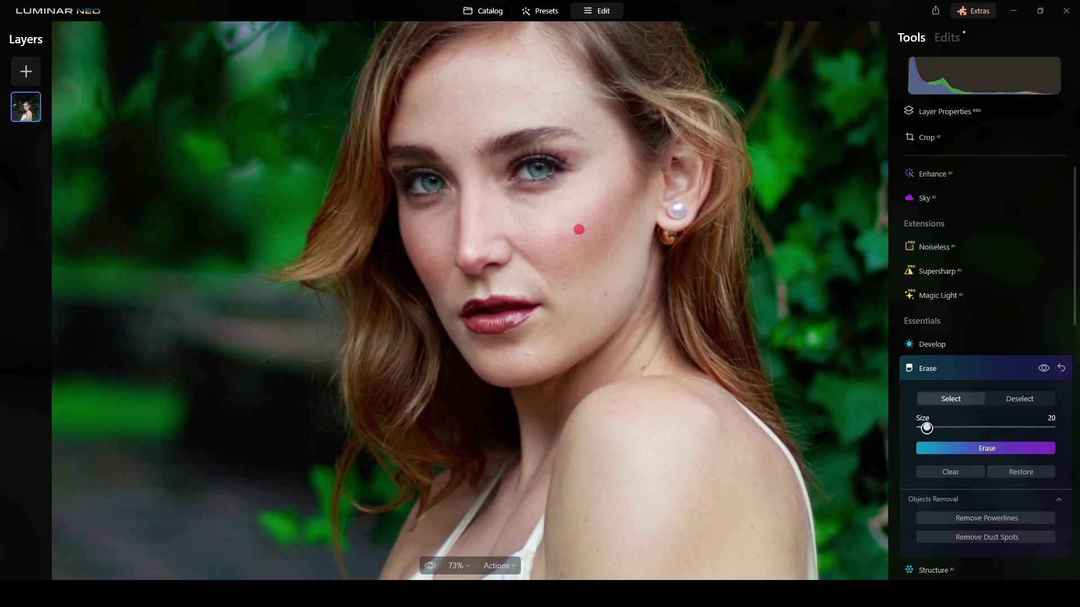
pyautogui.click(978, 450)
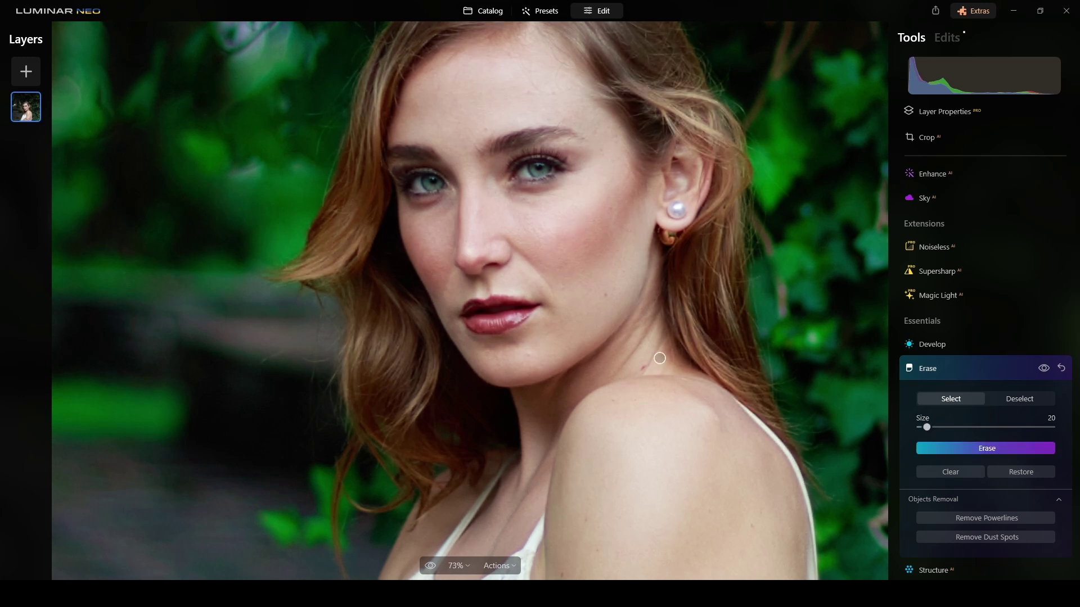
pyautogui.click(996, 370)
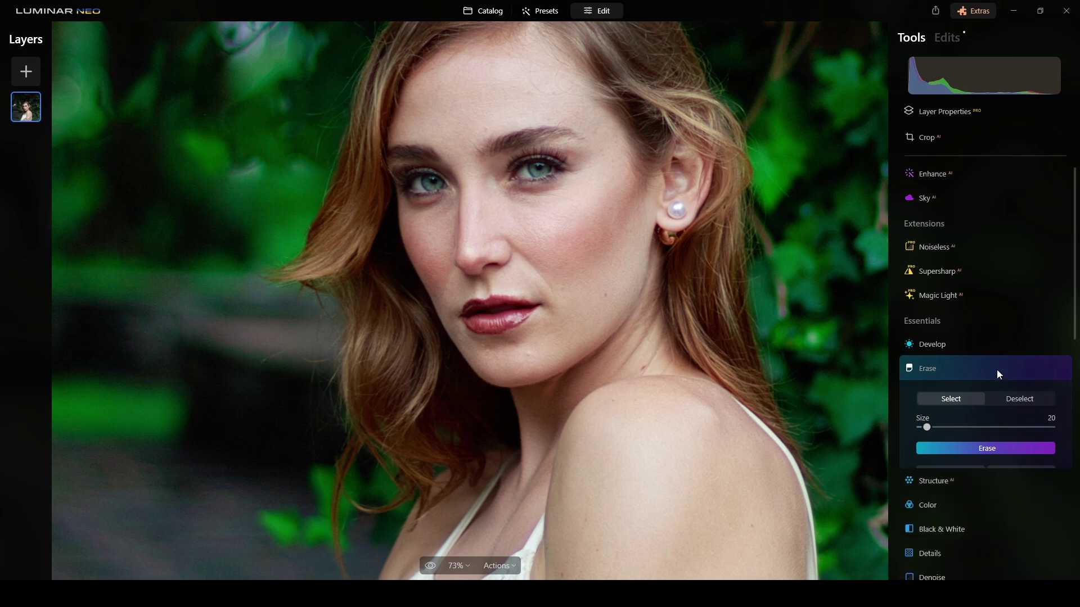
# Set Skin AI Amount to 65 and enable Skin Defects Removal
pyautogui.scroll(-10, 992, 363)
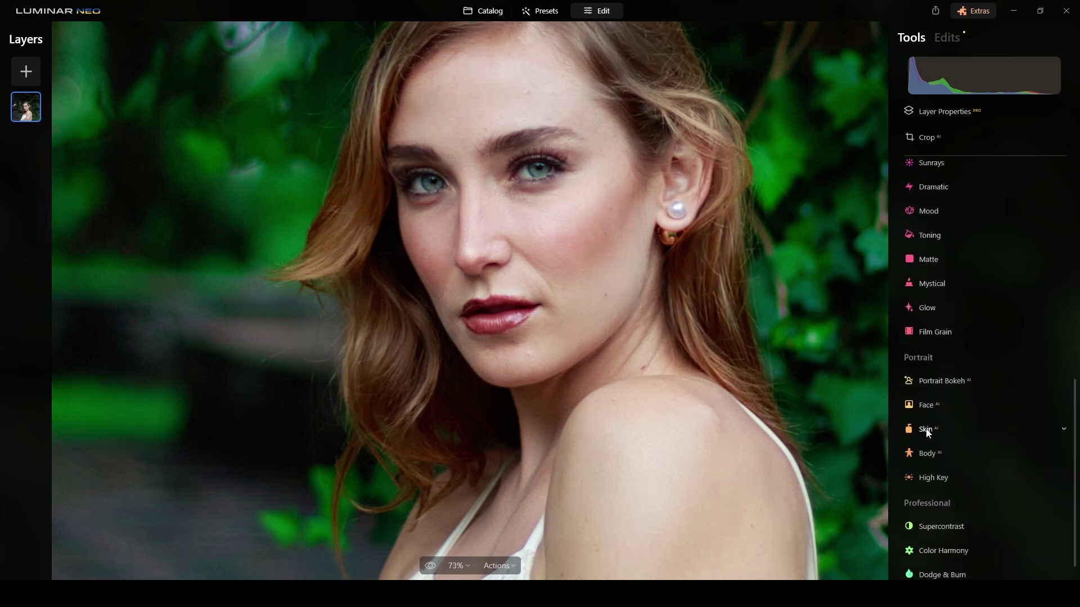
pyautogui.click(935, 430)
pyautogui.moveTo(919, 490); pyautogui.dragTo(981, 500)
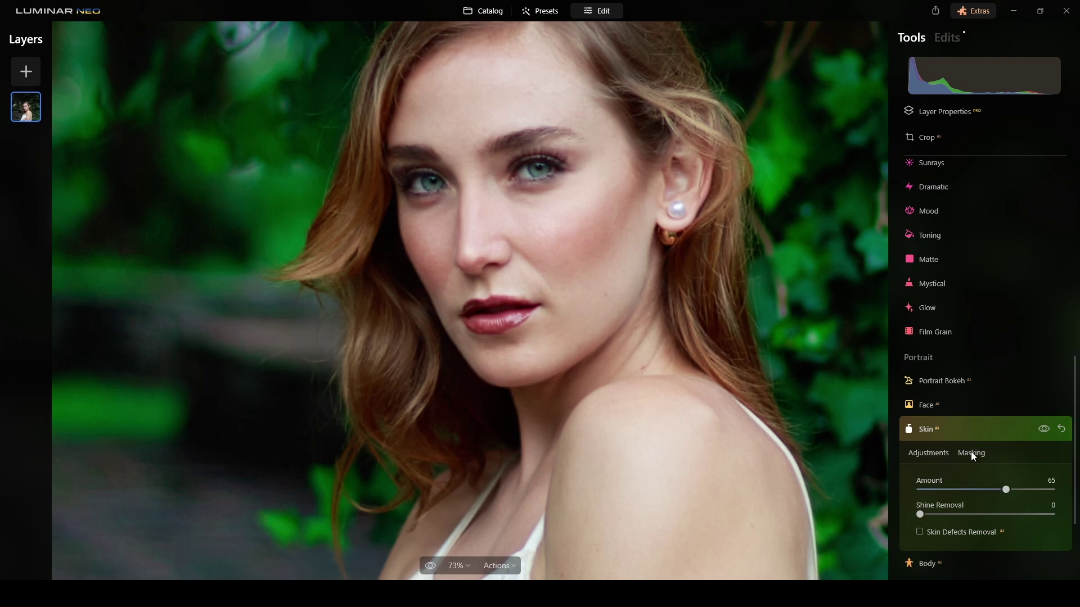
pyautogui.click(919, 532)
pyautogui.click(984, 433)
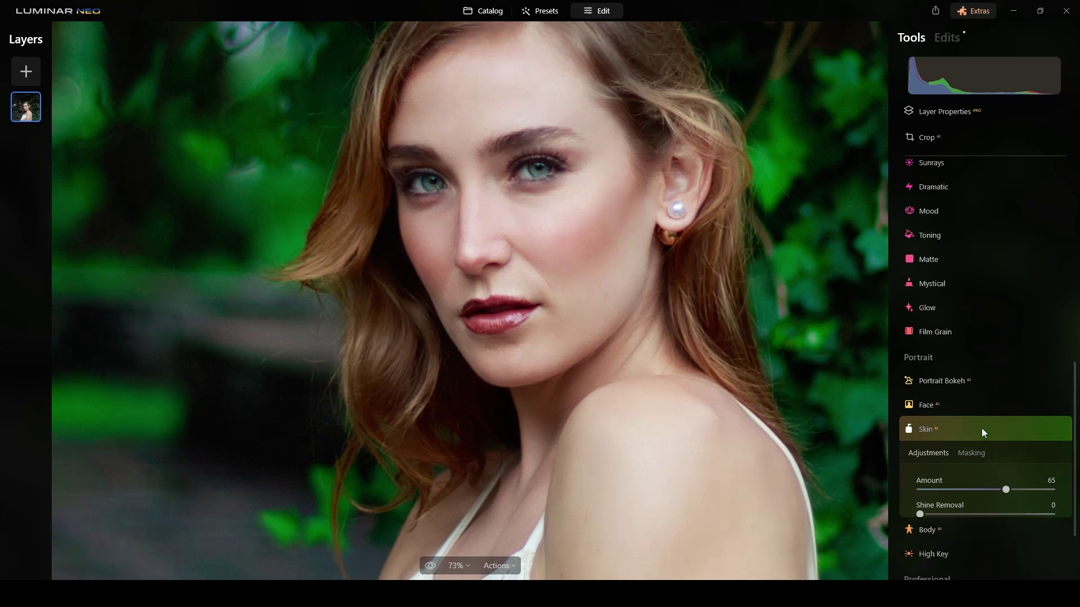
pyautogui.scroll(-4, 587, 281)
pyautogui.scroll(-2, 588, 282)
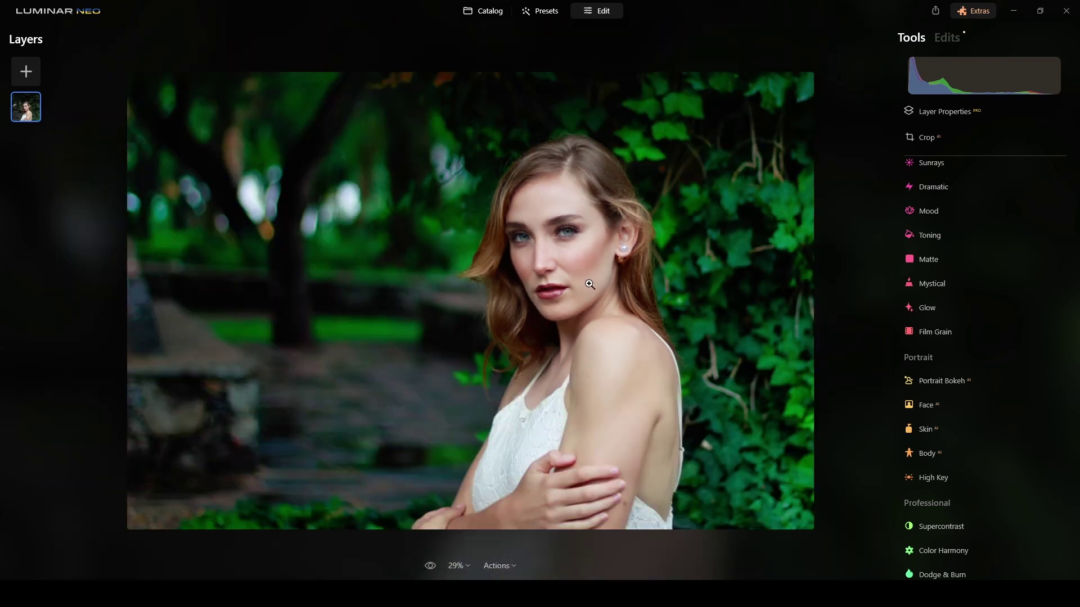
# Set Face AI Face Light to 25 and Slim Face to 20, comparing before and after
pyautogui.click(937, 407)
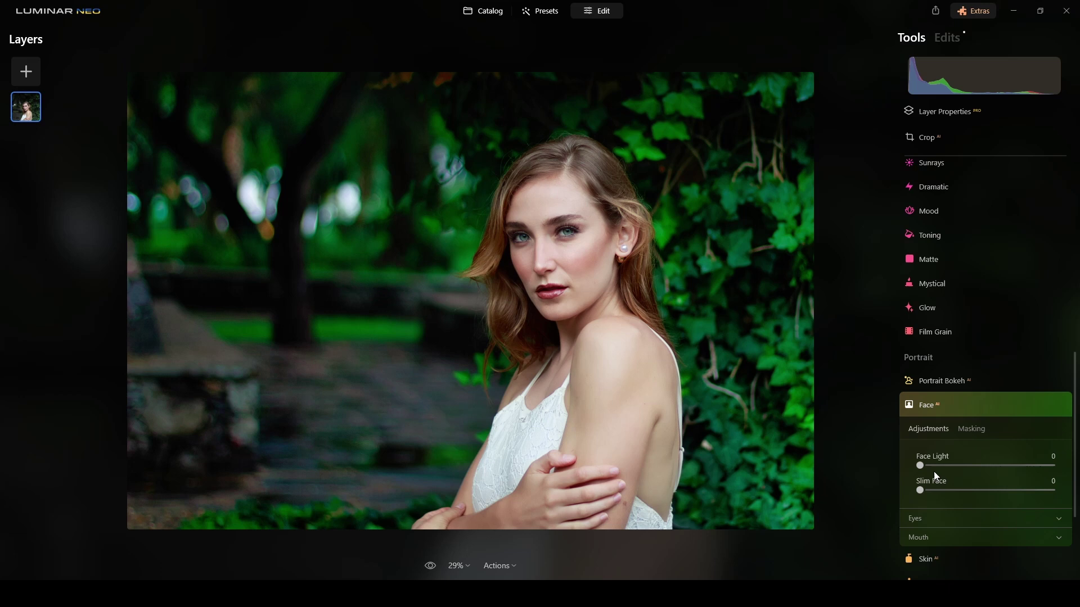
pyautogui.moveTo(920, 466); pyautogui.dragTo(934, 466)
pyautogui.moveTo(949, 467); pyautogui.dragTo(955, 469)
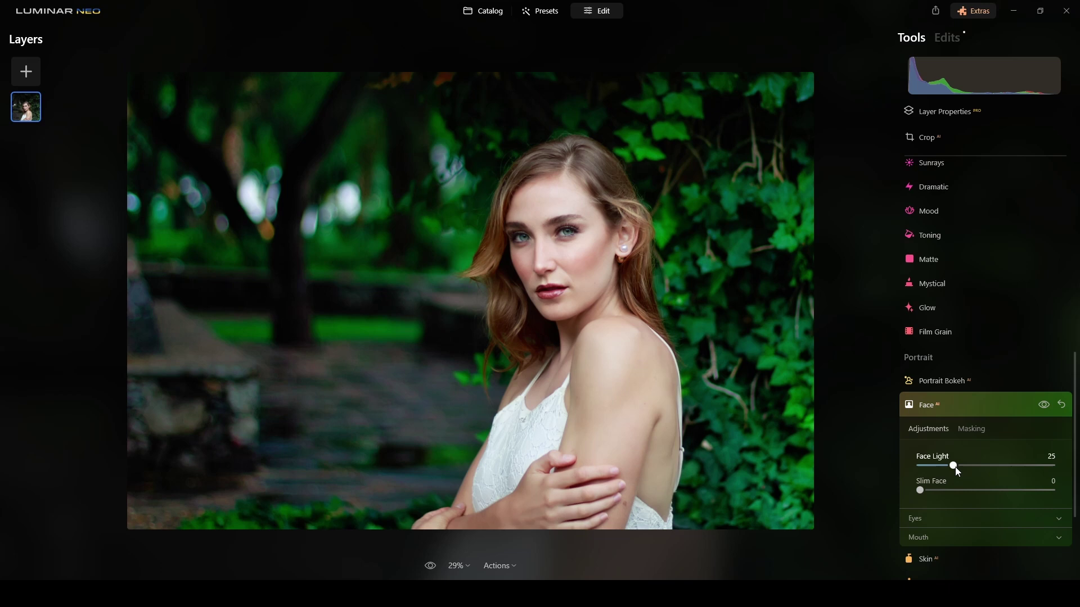
pyautogui.click(1044, 406)
pyautogui.click(1045, 406)
pyautogui.moveTo(920, 490); pyautogui.dragTo(948, 496)
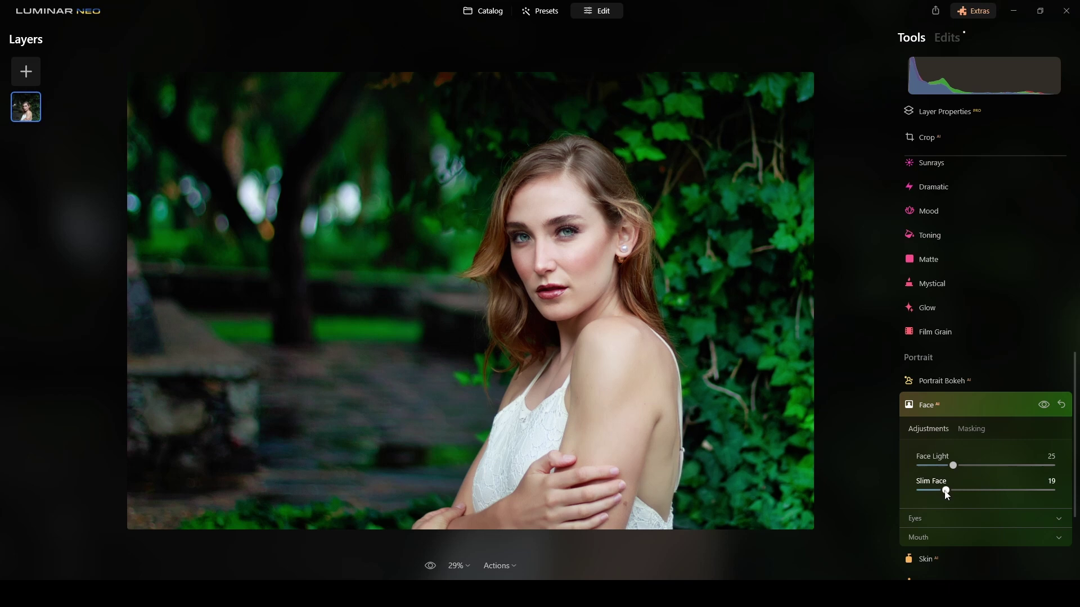
pyautogui.click(1043, 405)
# In Face AI Eyes, set Eye Enhancer 70, Dark Circles Removal 90 and Improve Eyebrows 38
pyautogui.click(1062, 520)
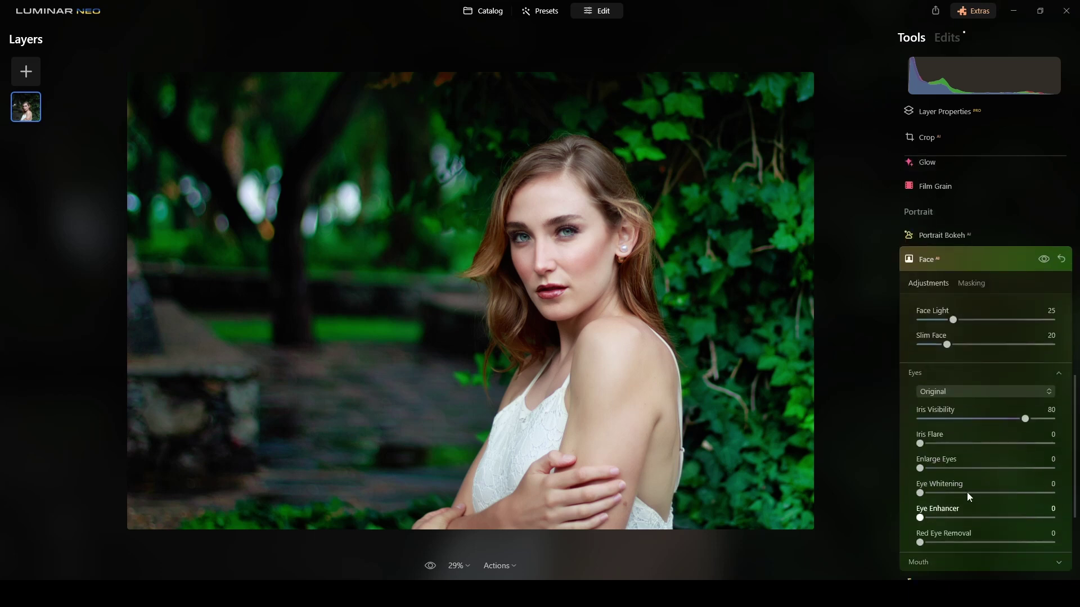
pyautogui.moveTo(920, 465); pyautogui.dragTo(1012, 467)
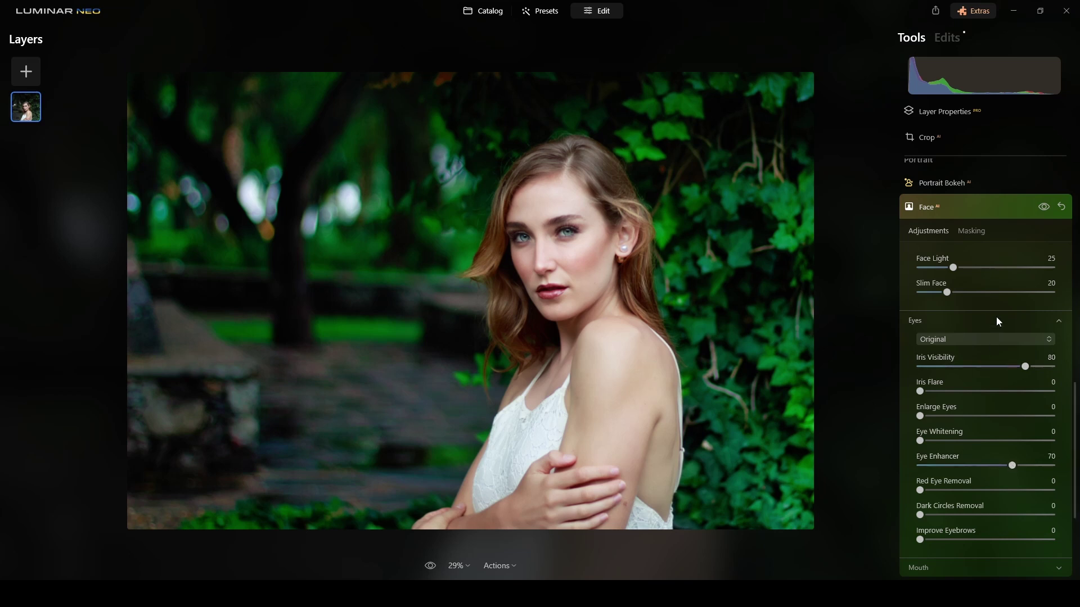
pyautogui.click(1046, 208)
pyautogui.click(1046, 207)
pyautogui.scroll(1, 568, 224)
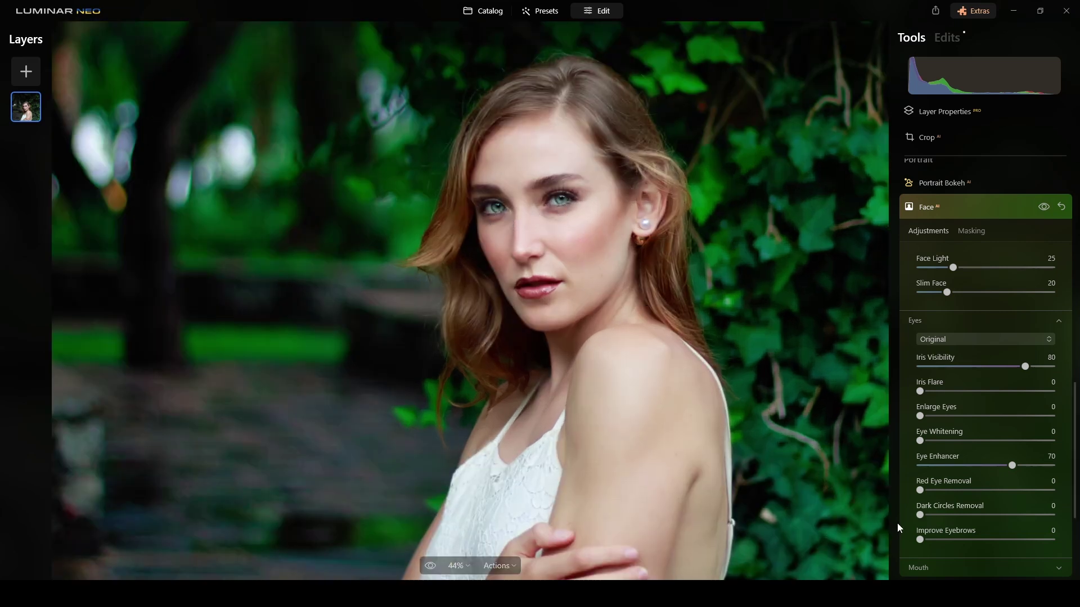
pyautogui.moveTo(921, 516); pyautogui.dragTo(1053, 515)
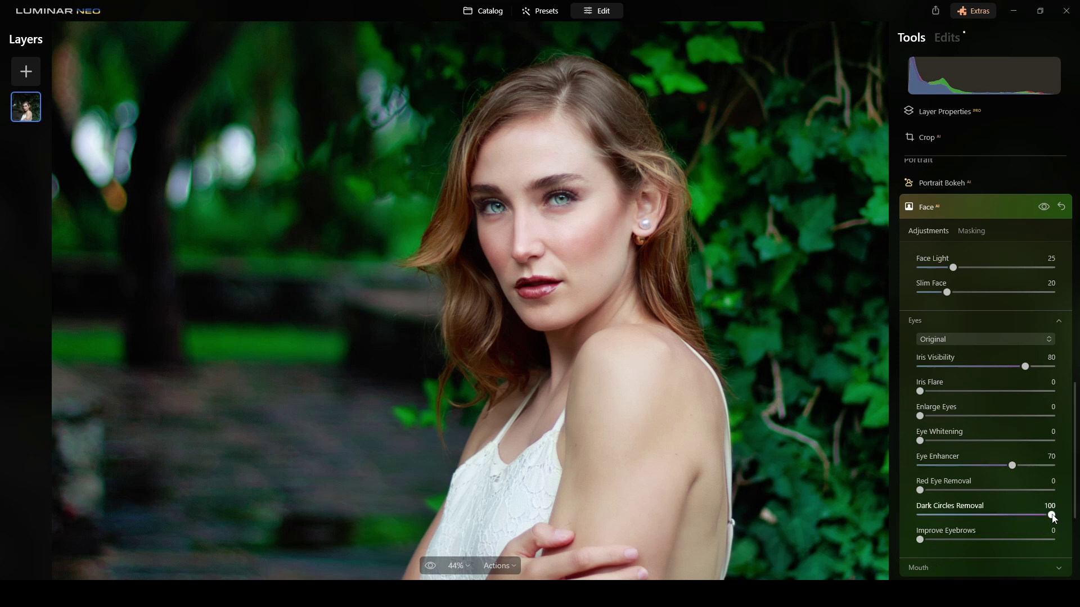
pyautogui.moveTo(1052, 516); pyautogui.dragTo(1038, 515)
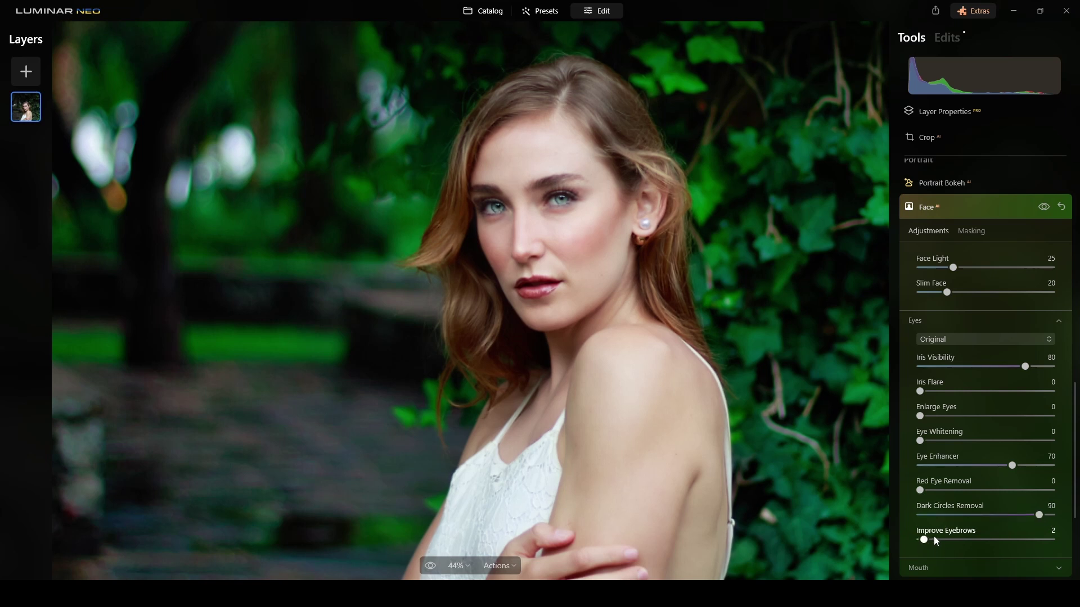
pyautogui.moveTo(934, 536); pyautogui.dragTo(963, 540)
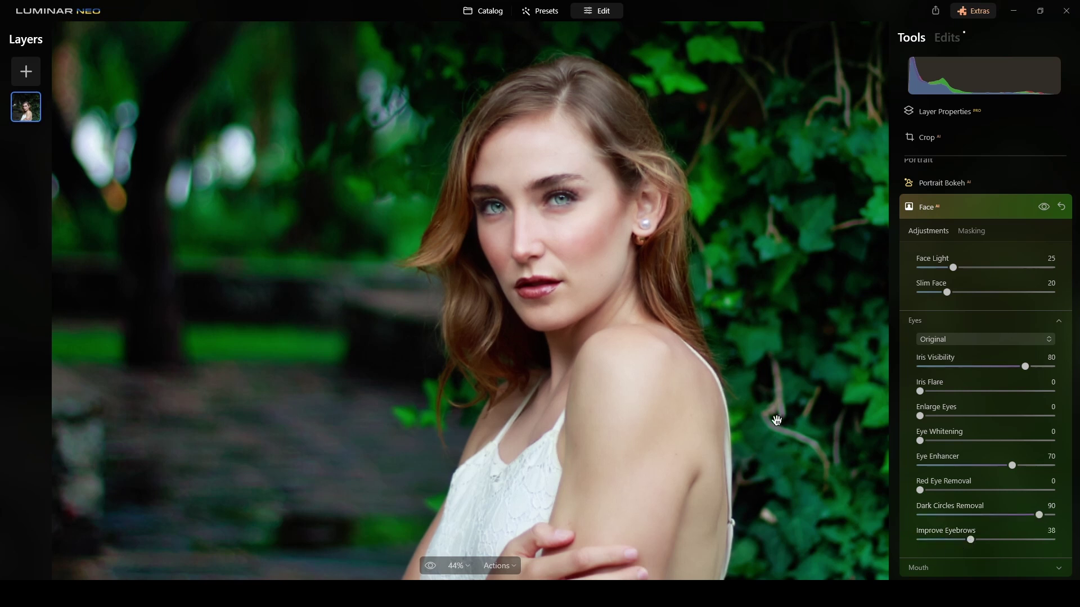
pyautogui.click(1044, 207)
pyautogui.click(1044, 207)
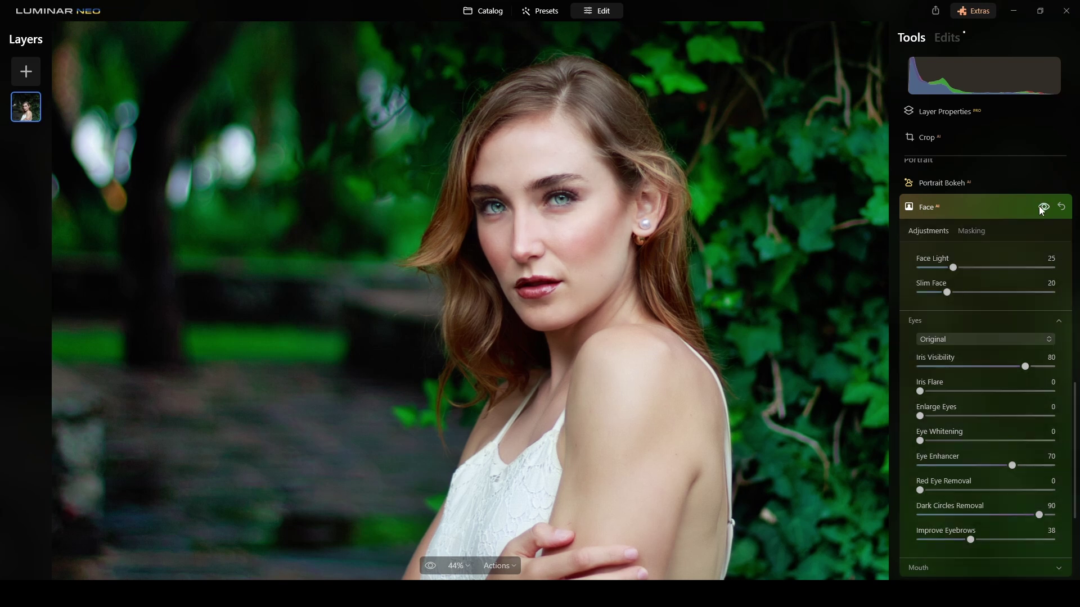
# Under Mouth, set Lips Saturation 22 and Lips Redness 40, then close Face AI
pyautogui.click(1060, 321)
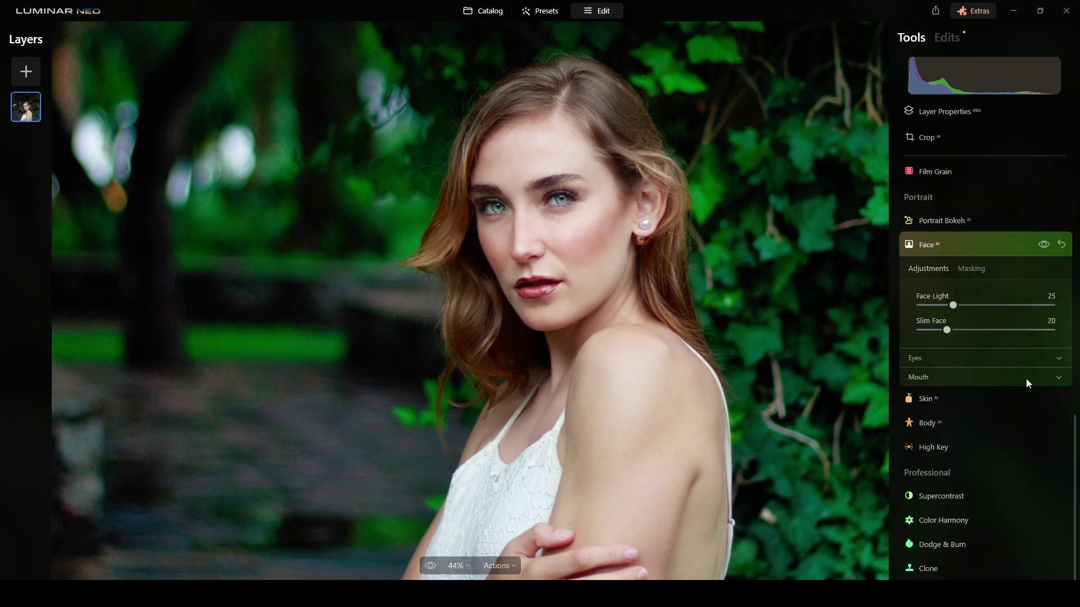
pyautogui.click(1011, 372)
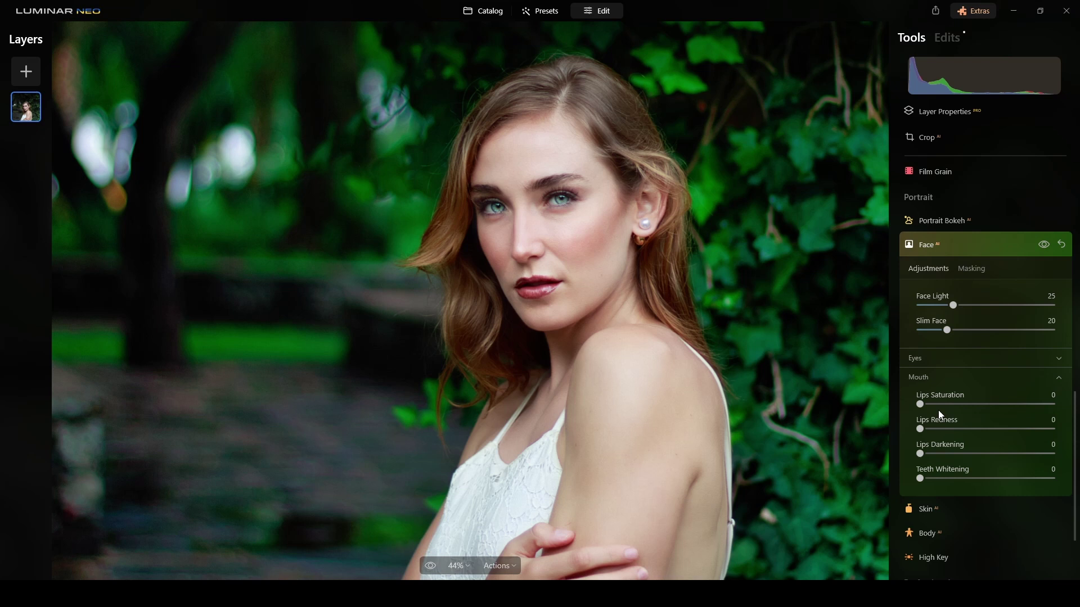
pyautogui.moveTo(920, 405); pyautogui.dragTo(963, 428)
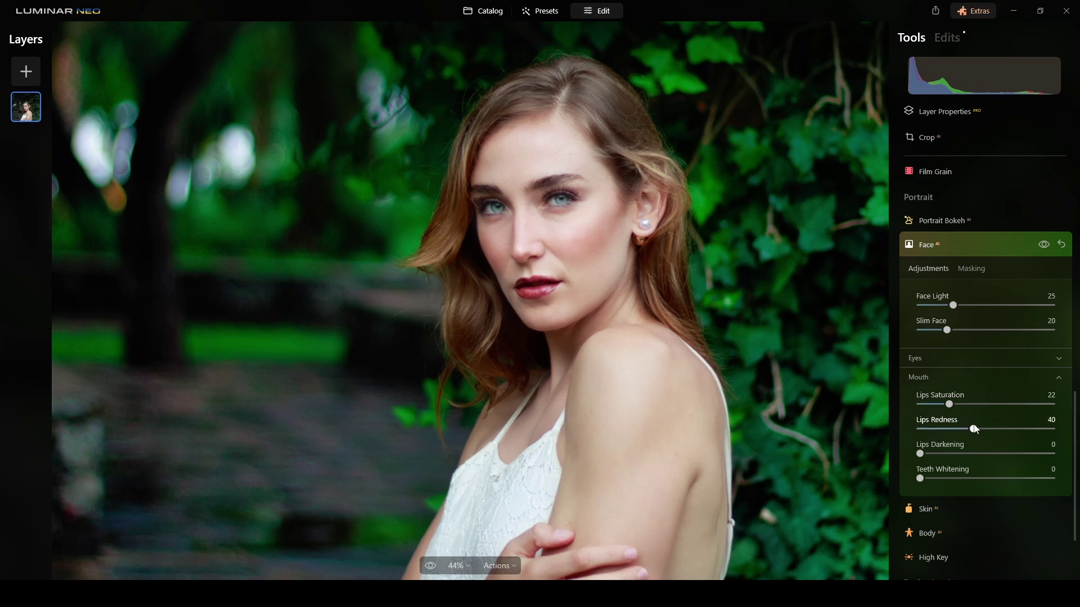
pyautogui.click(1044, 245)
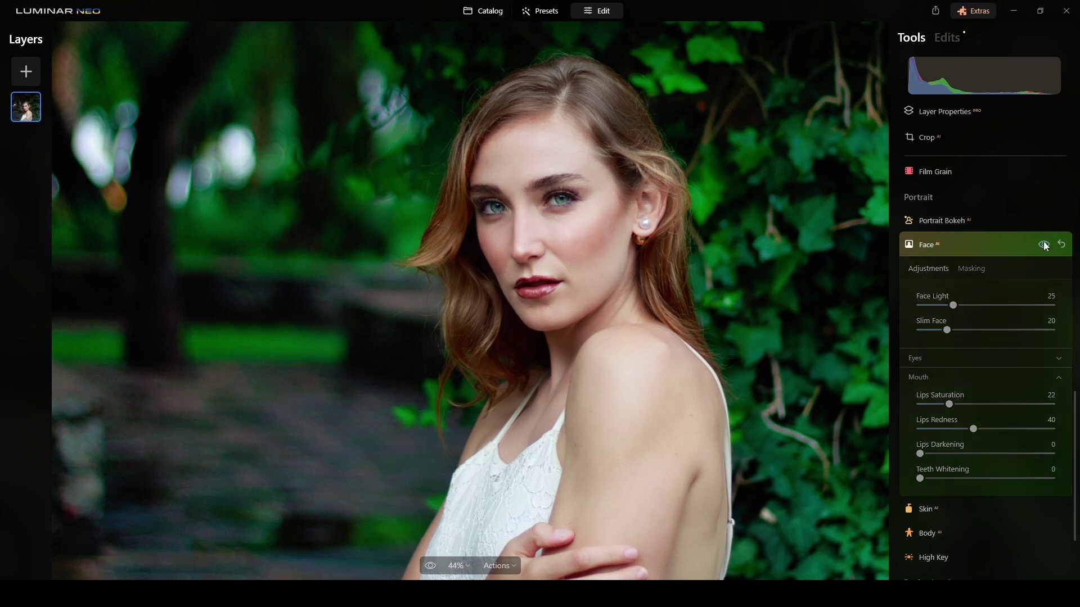
pyautogui.click(1043, 244)
pyautogui.click(1045, 245)
pyautogui.click(1044, 245)
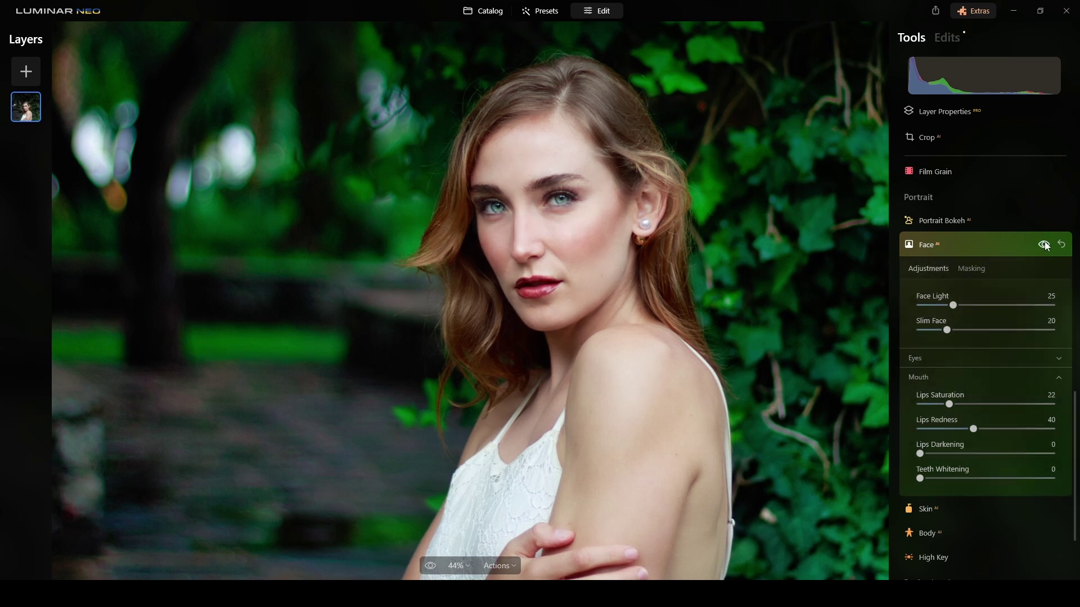
pyautogui.click(984, 248)
pyautogui.hotkey('ctrl', '-')
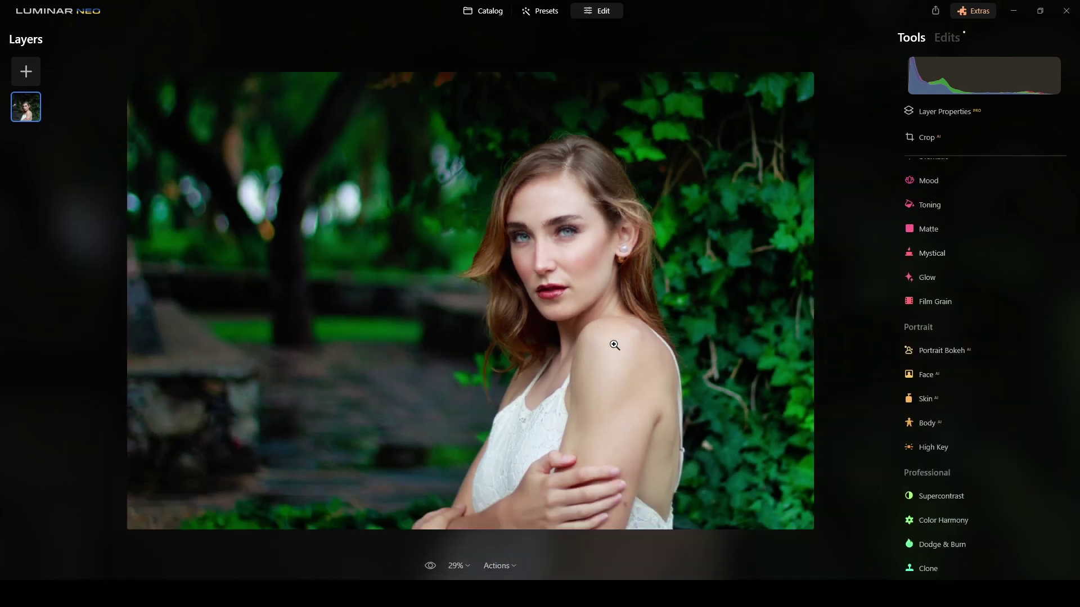
pyautogui.click(429, 567)
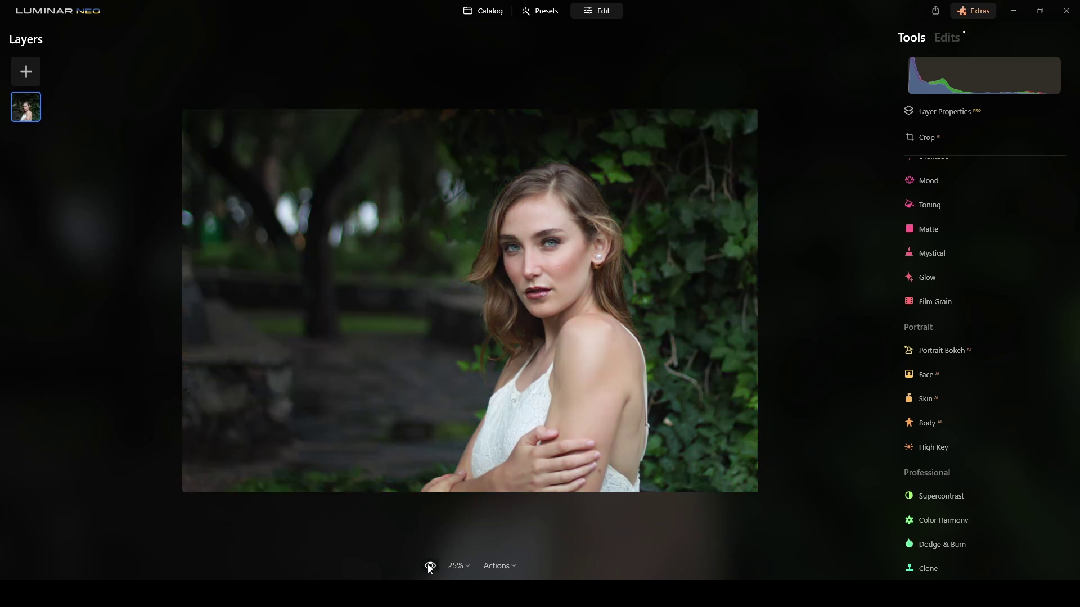
pyautogui.click(430, 567)
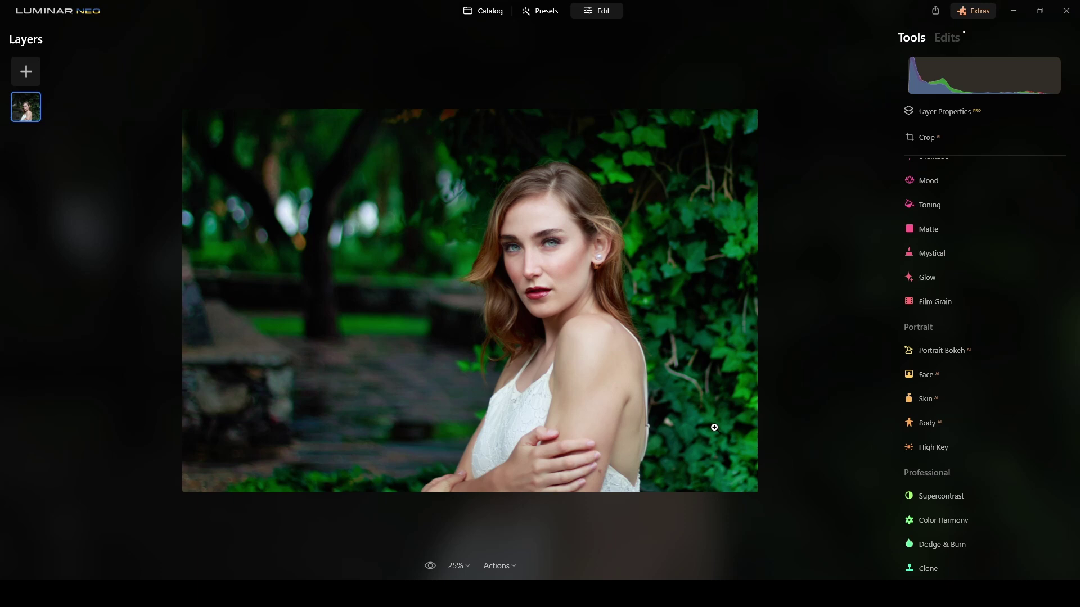
pyautogui.scroll(1, 597, 277)
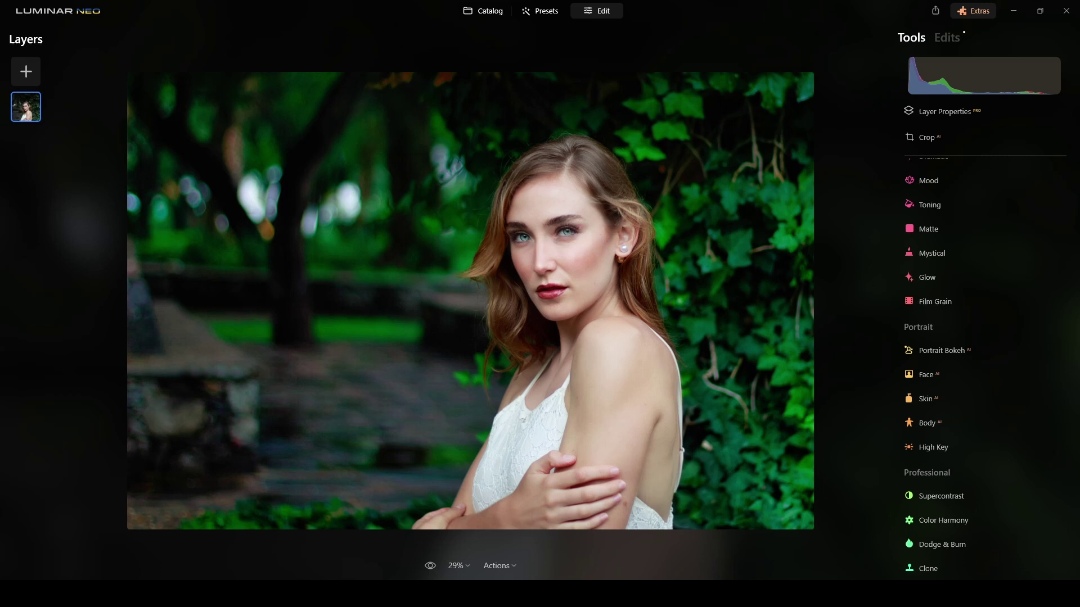
pyautogui.scroll(6, 577, 246)
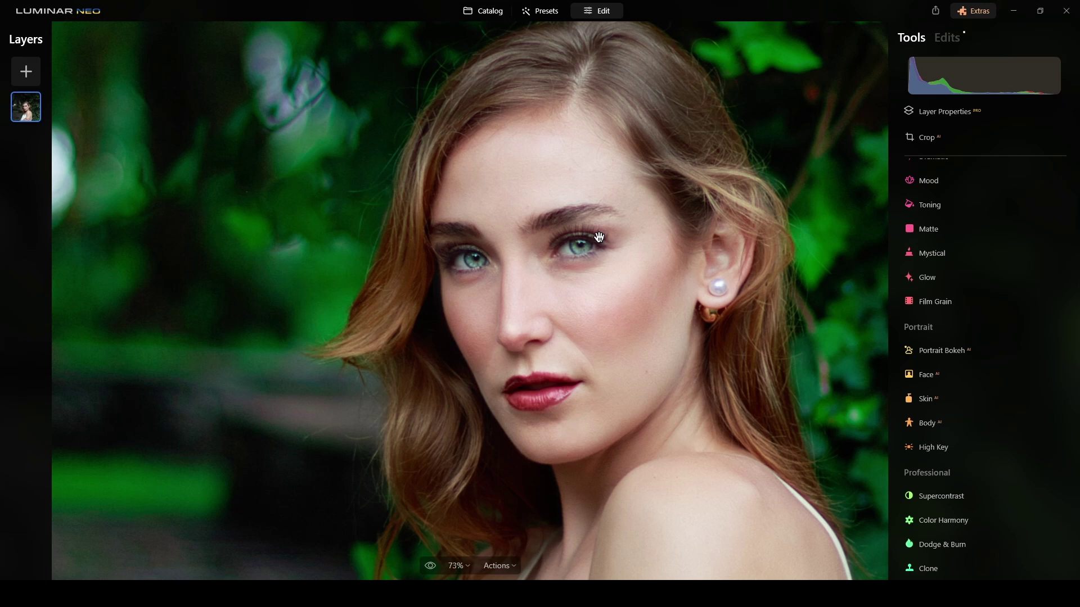
pyautogui.scroll(5, 935, 304)
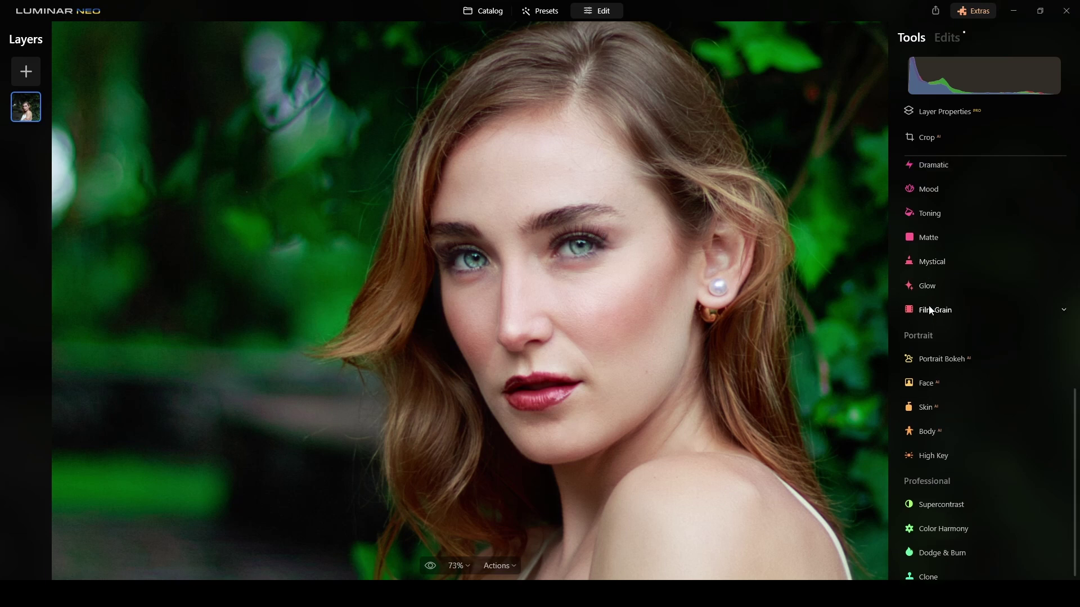
# Open the Details tool, raise Small Details, and set Medium Details to 30
pyautogui.scroll(3, 936, 304)
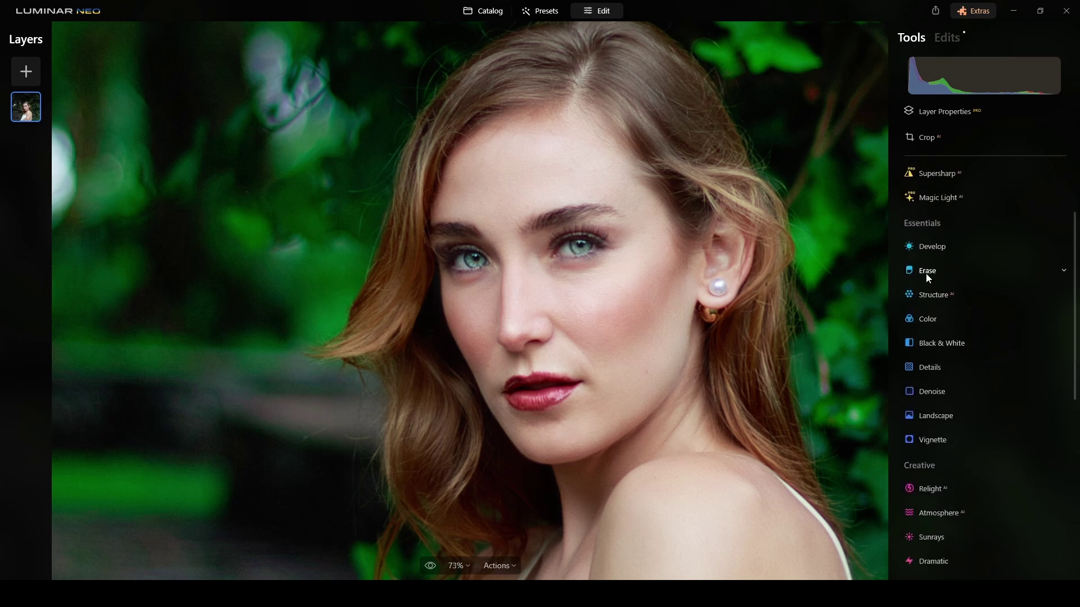
pyautogui.click(930, 367)
pyautogui.scroll(-3, 1004, 344)
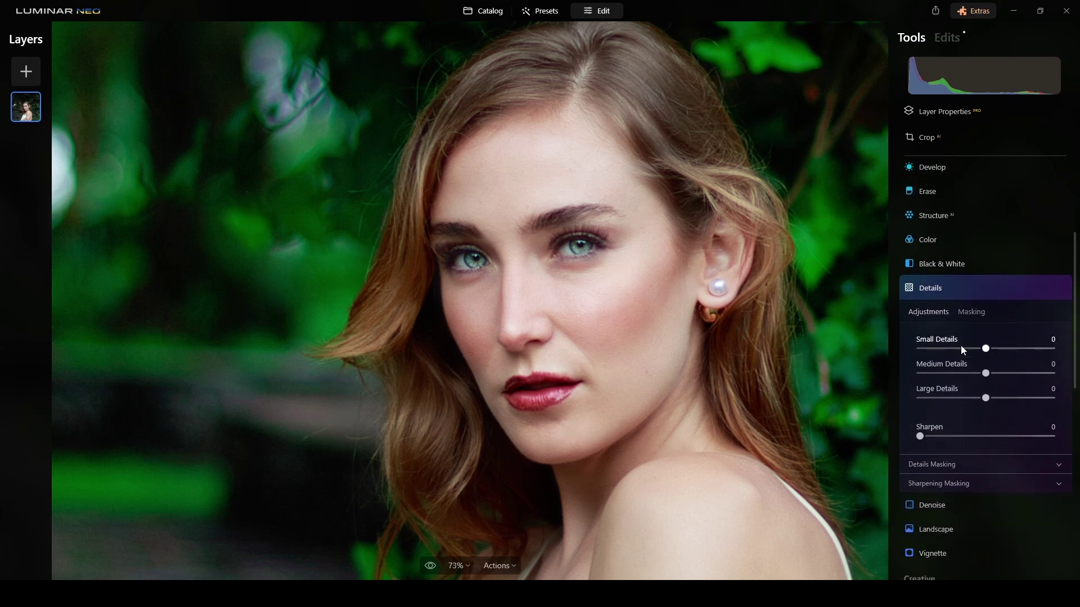
pyautogui.moveTo(985, 346); pyautogui.dragTo(1005, 352)
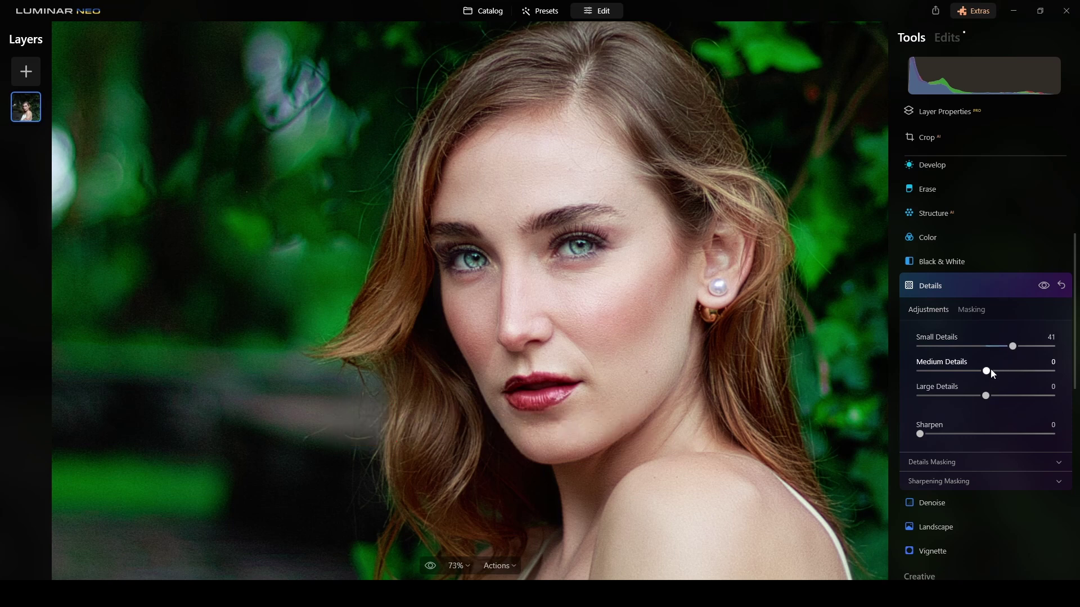
pyautogui.moveTo(987, 371); pyautogui.dragTo(1007, 369)
# Switch the Details masking to Brush and set the brush size to 35
pyautogui.click(969, 310)
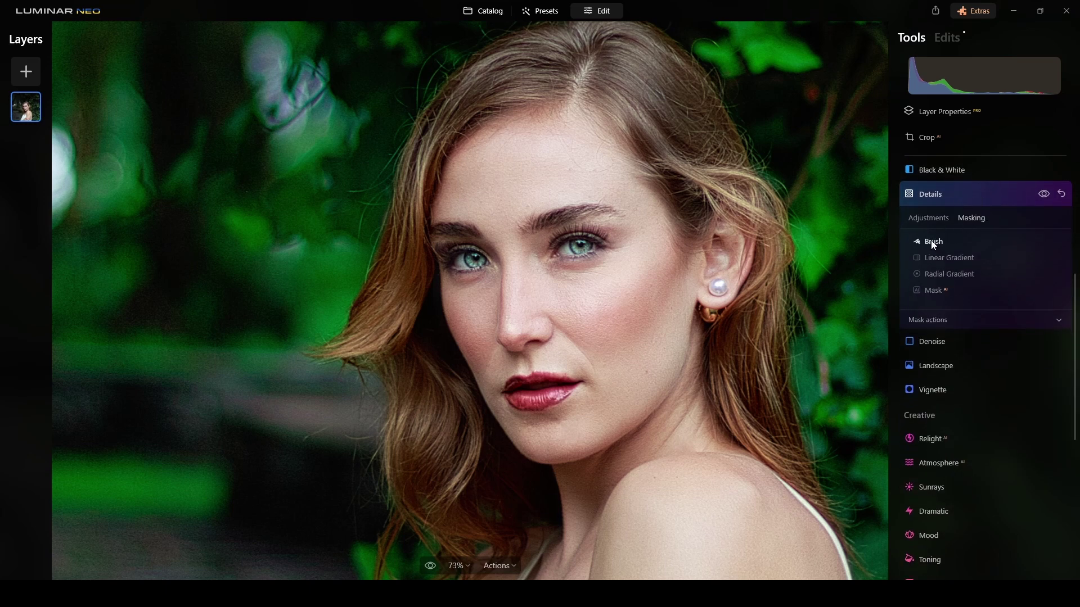
pyautogui.click(933, 243)
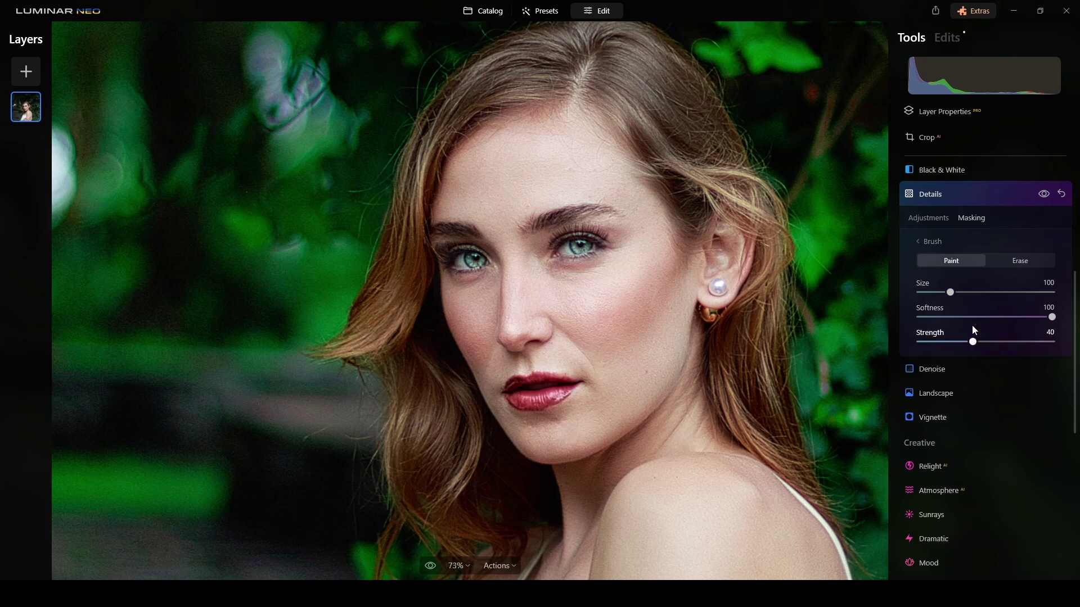
pyautogui.moveTo(950, 292); pyautogui.dragTo(928, 292)
# Paint the detail mask over both eyes, both eyebrows and the lower lip
pyautogui.moveTo(541, 243)
pyautogui.mouseDown()
pyautogui.moveTo(593, 243)
pyautogui.moveTo(588, 242)
pyautogui.mouseUp()
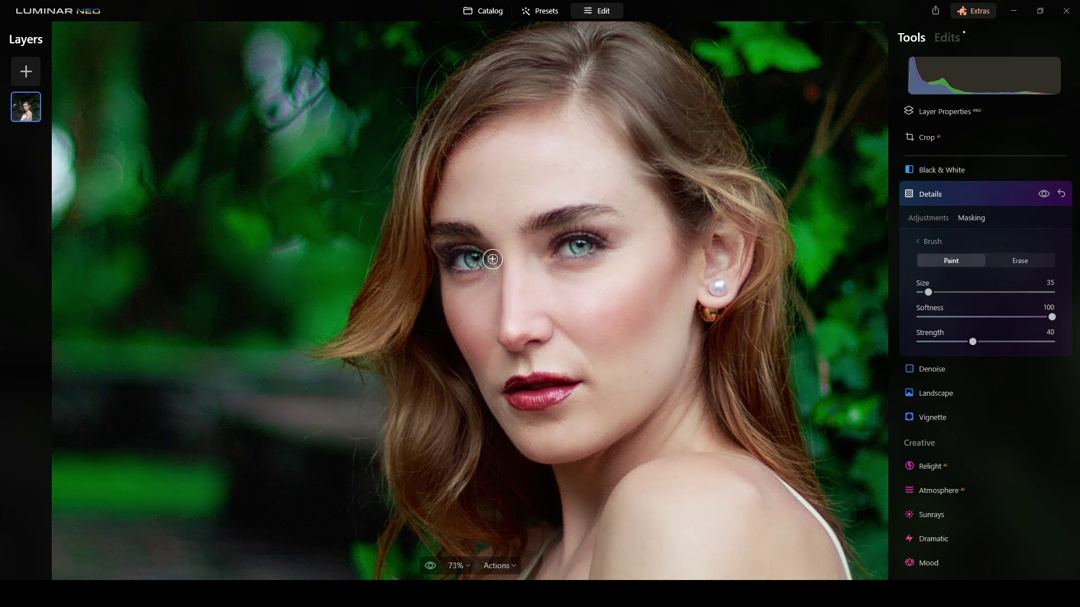
pyautogui.moveTo(455, 260)
pyautogui.mouseDown()
pyautogui.moveTo(474, 256)
pyautogui.moveTo(453, 251)
pyautogui.moveTo(466, 258)
pyautogui.mouseUp()
pyautogui.moveTo(568, 245)
pyautogui.mouseDown()
pyautogui.moveTo(593, 242)
pyautogui.moveTo(532, 224)
pyautogui.moveTo(591, 214)
pyautogui.mouseUp()
pyautogui.moveTo(424, 236)
pyautogui.mouseDown()
pyautogui.moveTo(462, 231)
pyautogui.moveTo(477, 258)
pyautogui.mouseUp()
pyautogui.moveTo(508, 400)
pyautogui.mouseDown()
pyautogui.moveTo(557, 395)
pyautogui.moveTo(577, 384)
pyautogui.mouseUp()
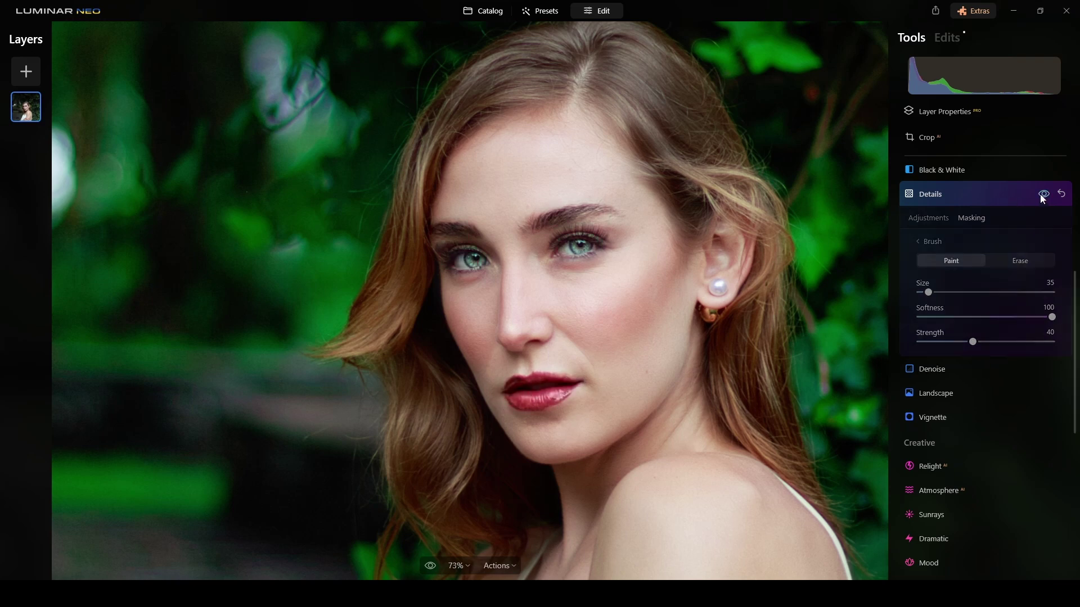
# Set Dodge & Burn Amount to 50 and shrink the Lighten brush to size 34
pyautogui.scroll(-4, 657, 270)
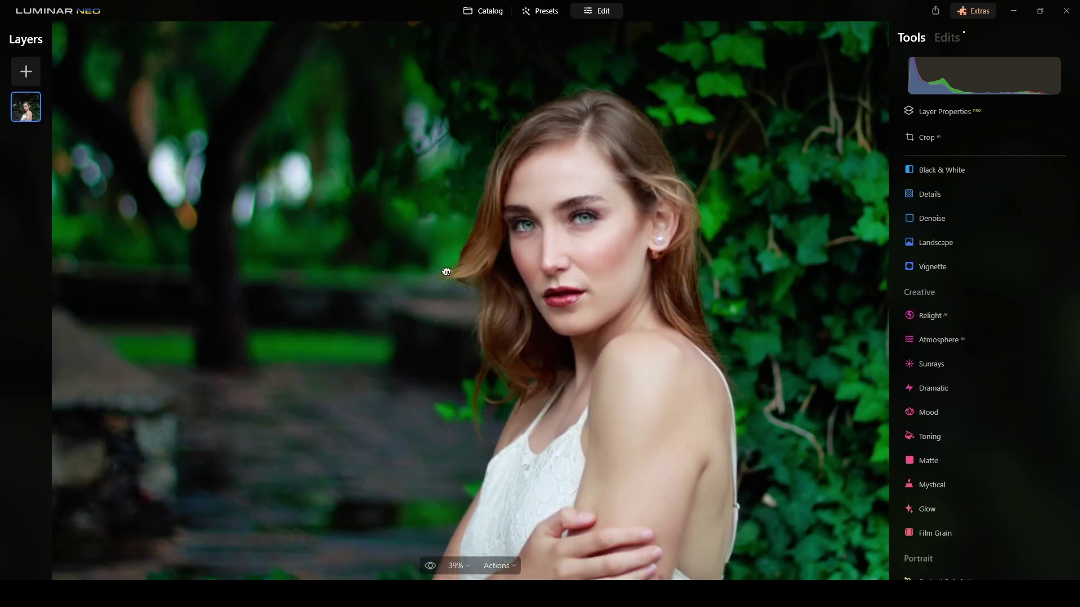
pyautogui.scroll(-4, 943, 445)
pyautogui.scroll(-1, 947, 446)
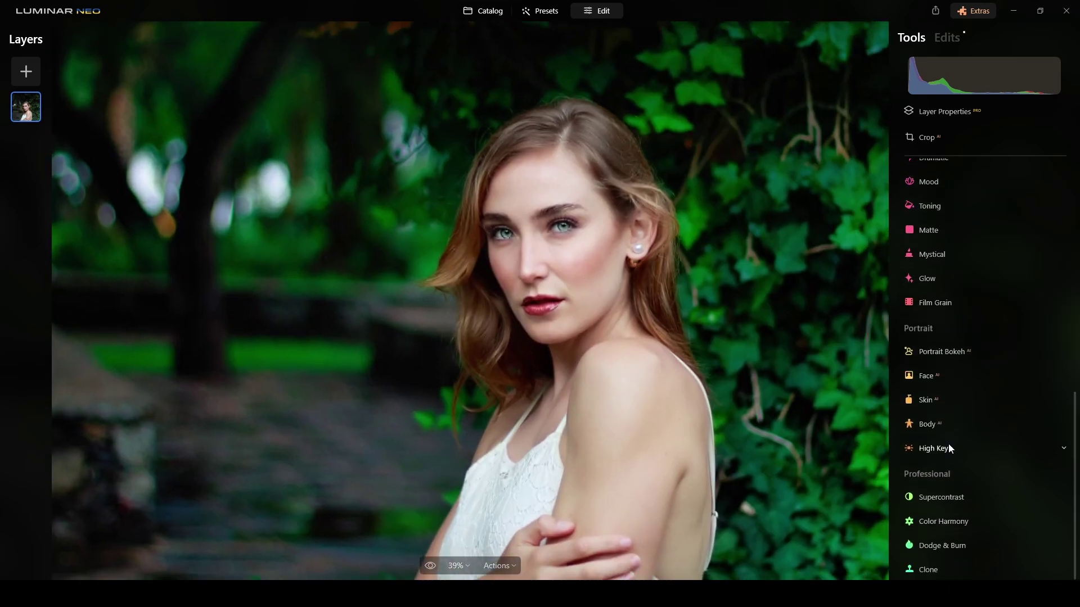
pyautogui.click(942, 547)
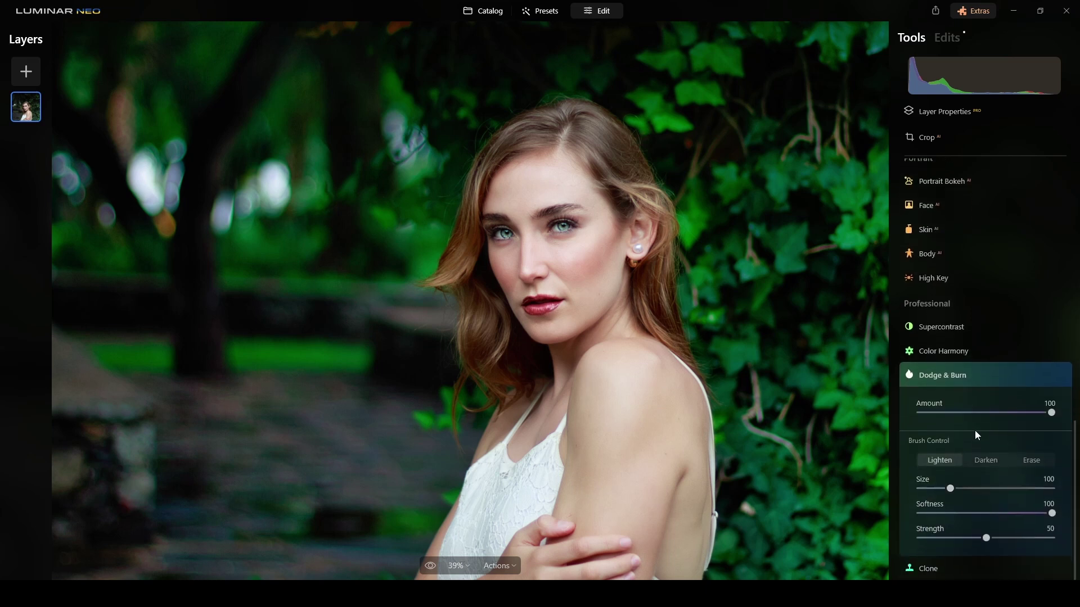
pyautogui.moveTo(983, 415); pyautogui.dragTo(986, 417)
pyautogui.moveTo(988, 416); pyautogui.dragTo(988, 416)
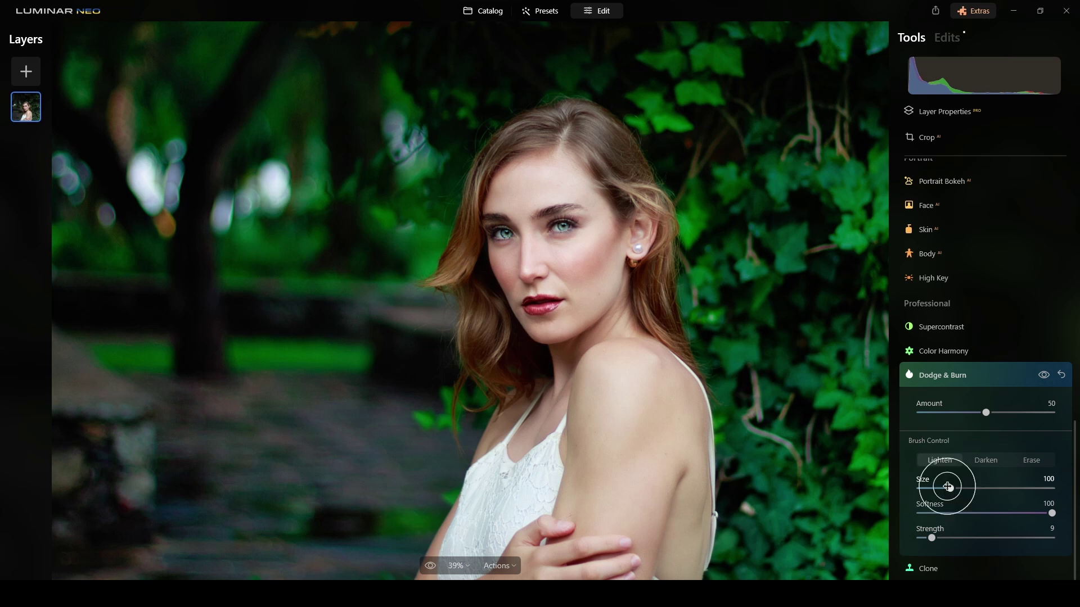
pyautogui.moveTo(948, 487); pyautogui.dragTo(935, 488)
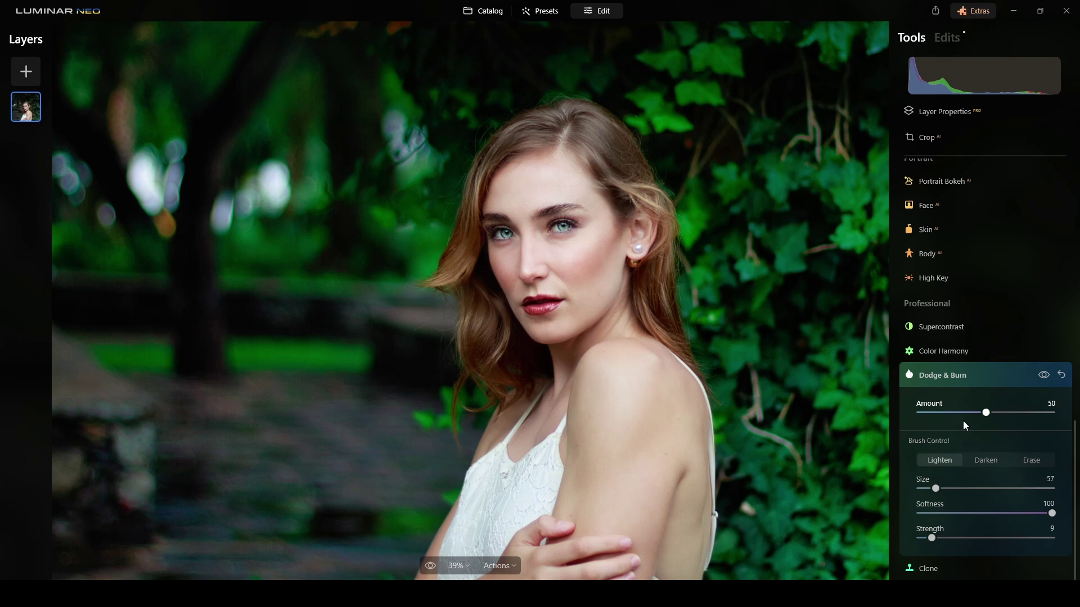
pyautogui.moveTo(935, 489); pyautogui.dragTo(928, 488)
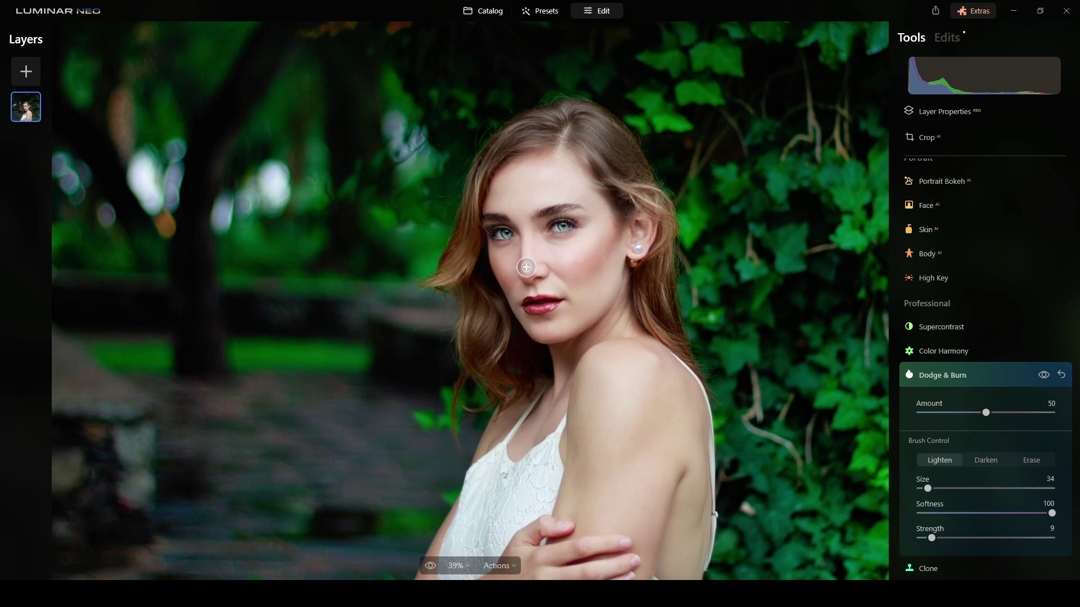
pyautogui.scroll(3, 499, 241)
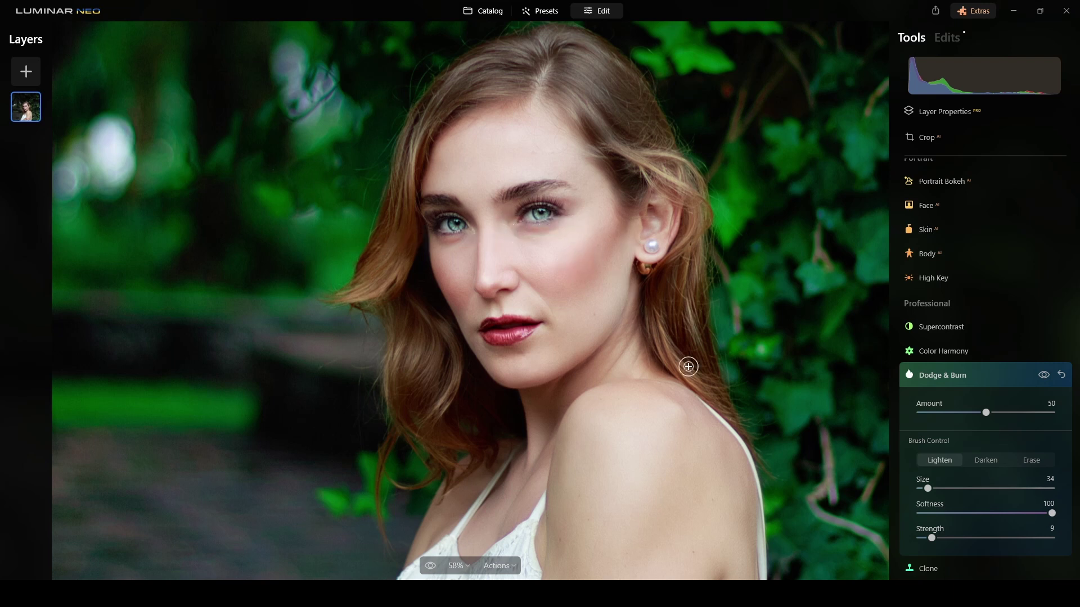
# Toggle Erase and back to Lighten at brush size 53, then lighten both irises
pyautogui.click(1032, 460)
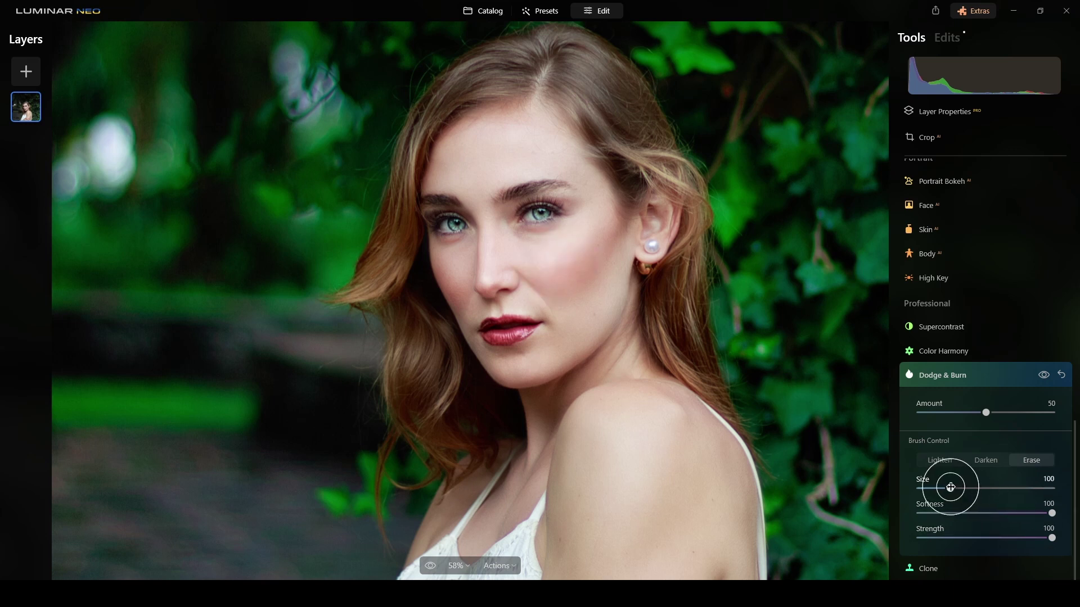
pyautogui.moveTo(951, 489); pyautogui.dragTo(926, 489)
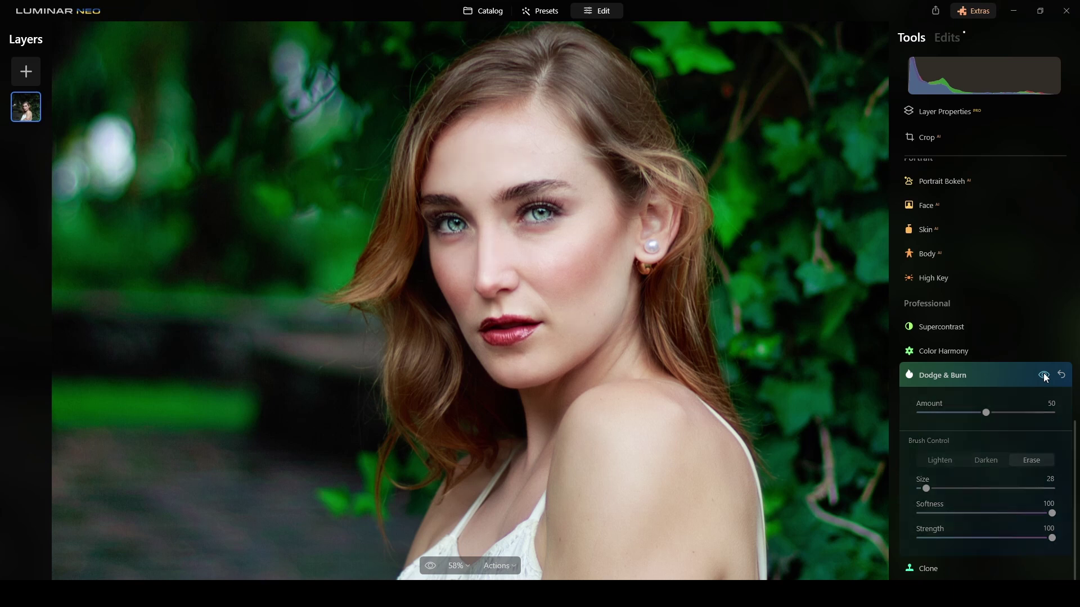
pyautogui.click(934, 461)
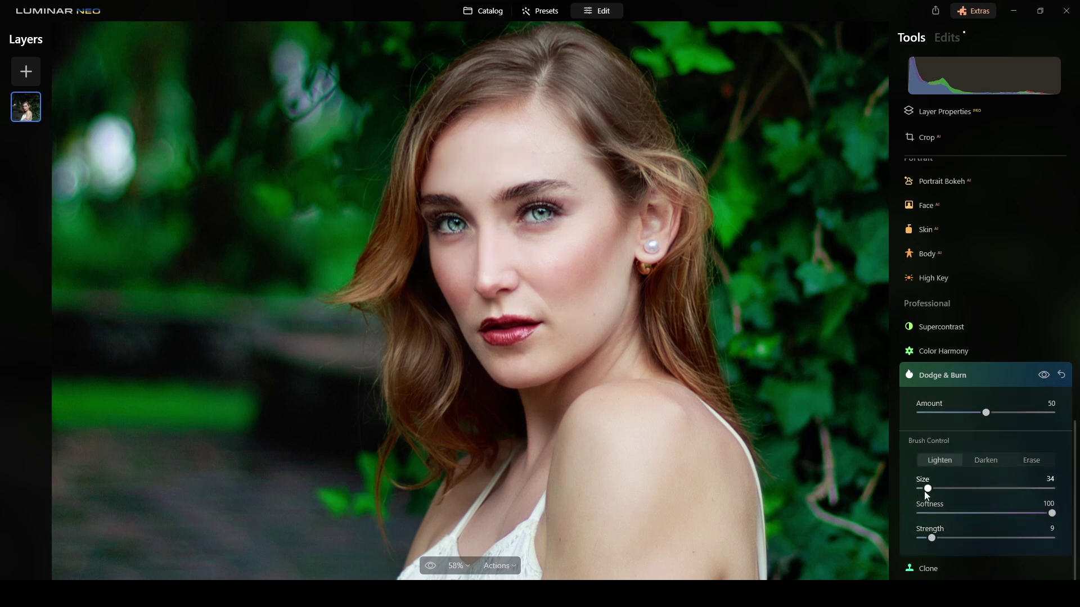
pyautogui.moveTo(925, 487); pyautogui.dragTo(934, 488)
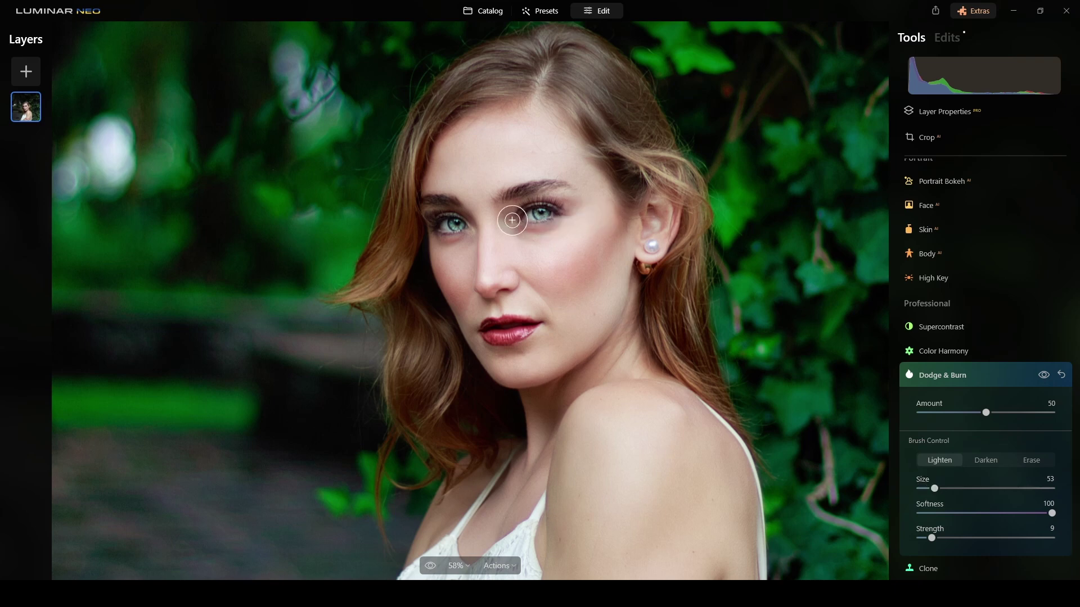
pyautogui.moveTo(549, 222); pyautogui.dragTo(536, 217)
pyautogui.moveTo(435, 234); pyautogui.dragTo(466, 225)
pyautogui.scroll(-3, 590, 263)
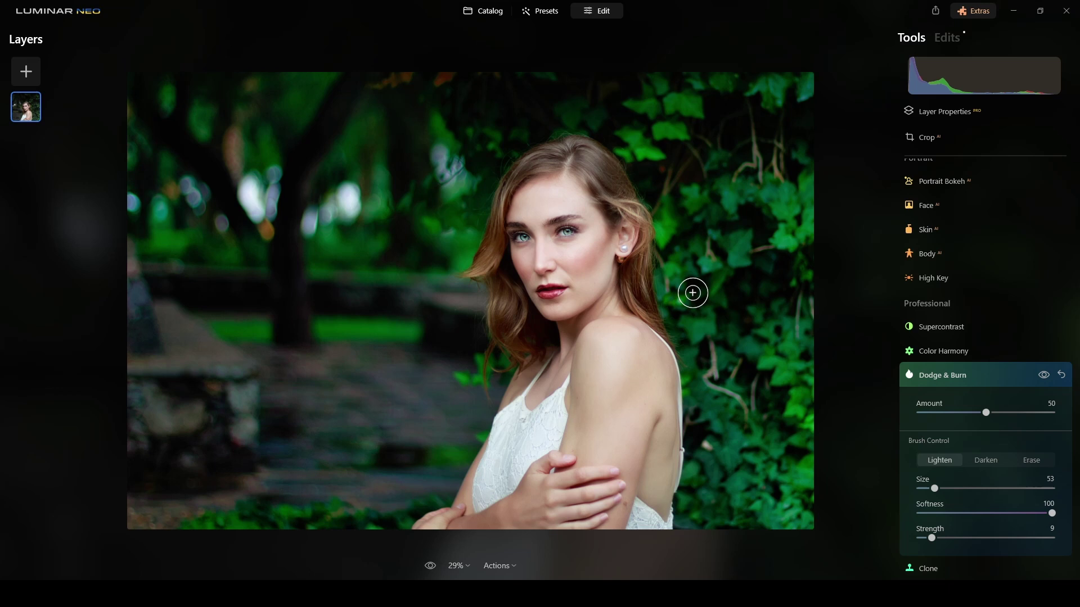
pyautogui.click(1047, 377)
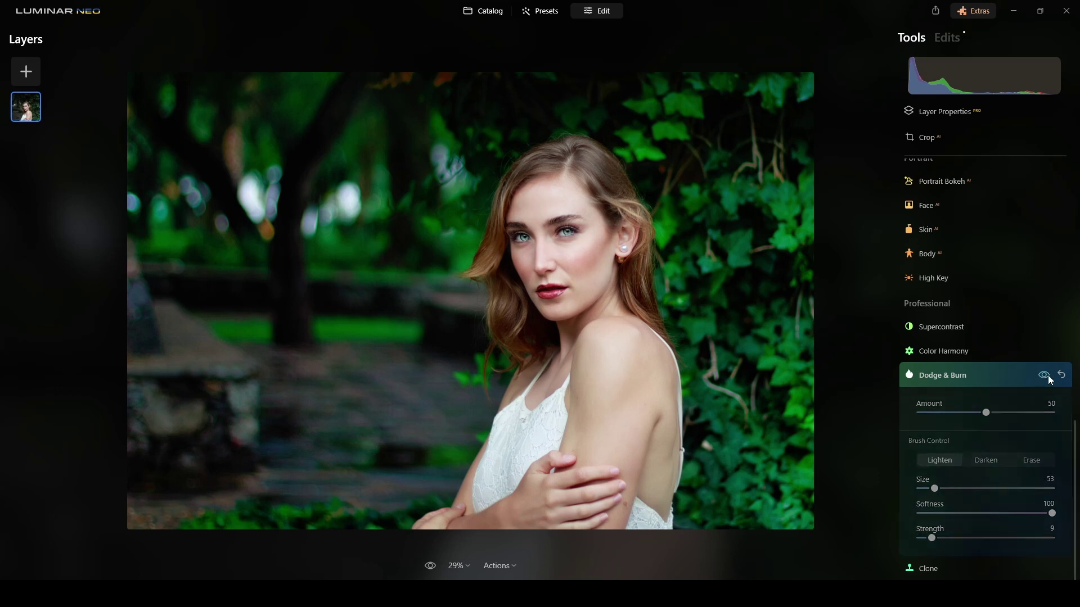
pyautogui.click(1047, 377)
pyautogui.click(1047, 377)
pyautogui.click(1047, 377)
pyautogui.click(991, 373)
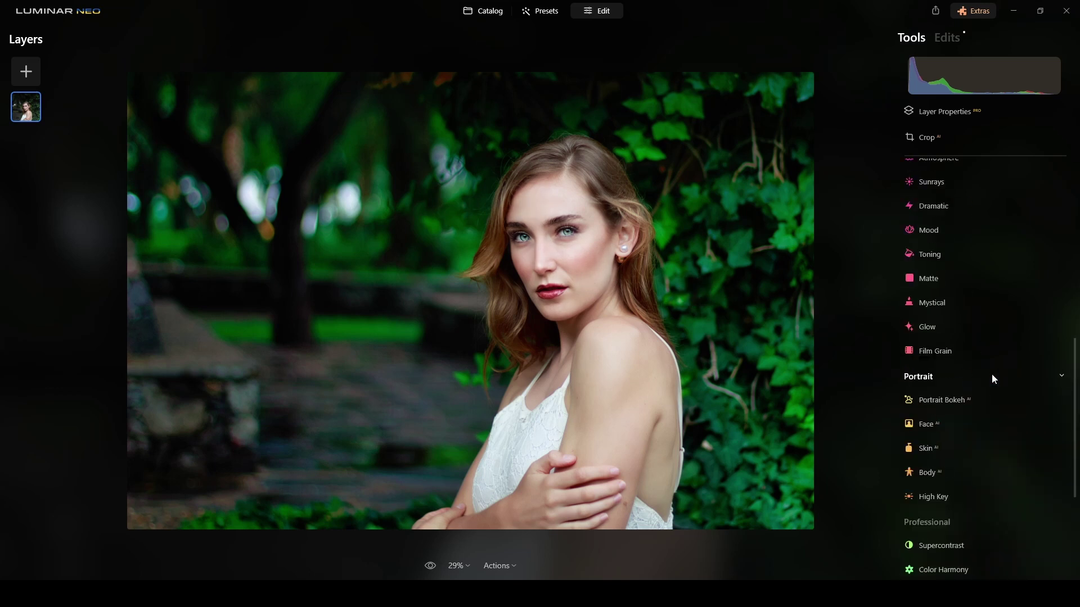
pyautogui.scroll(3, 523, 244)
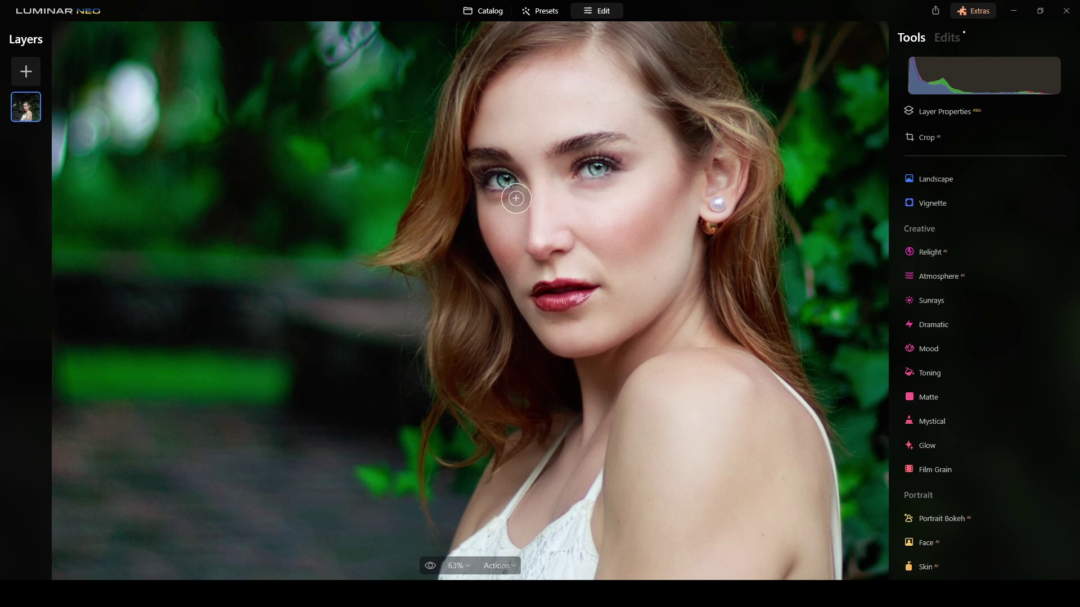
pyautogui.scroll(-4, 692, 208)
pyautogui.scroll(-6, 973, 221)
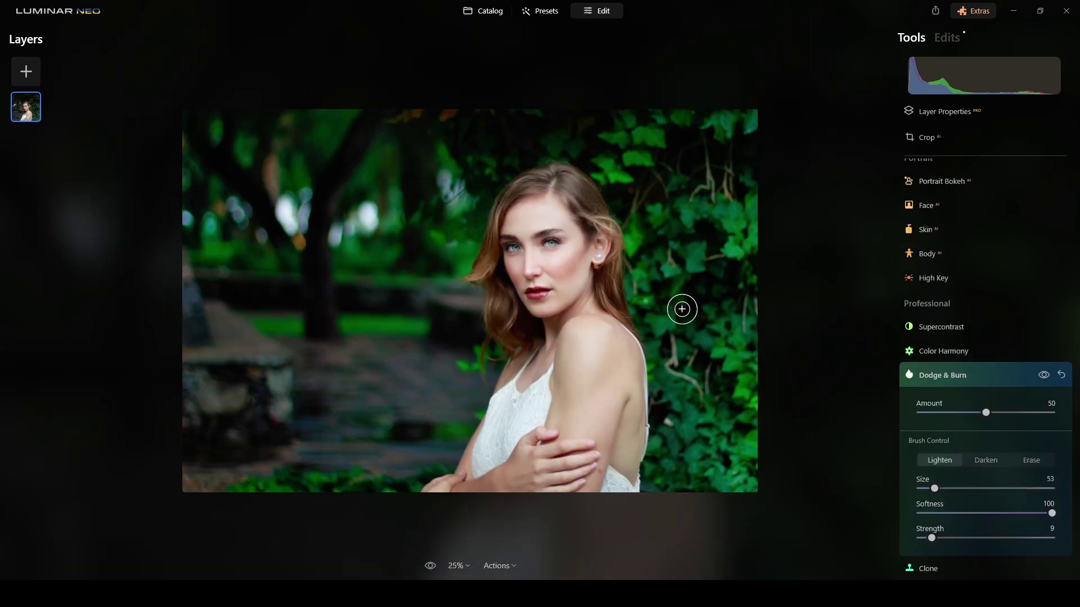
# Reset Dodge & Burn Amount to about 50 and shrink the lightening brush to size 19
pyautogui.click(988, 388)
pyautogui.click(949, 545)
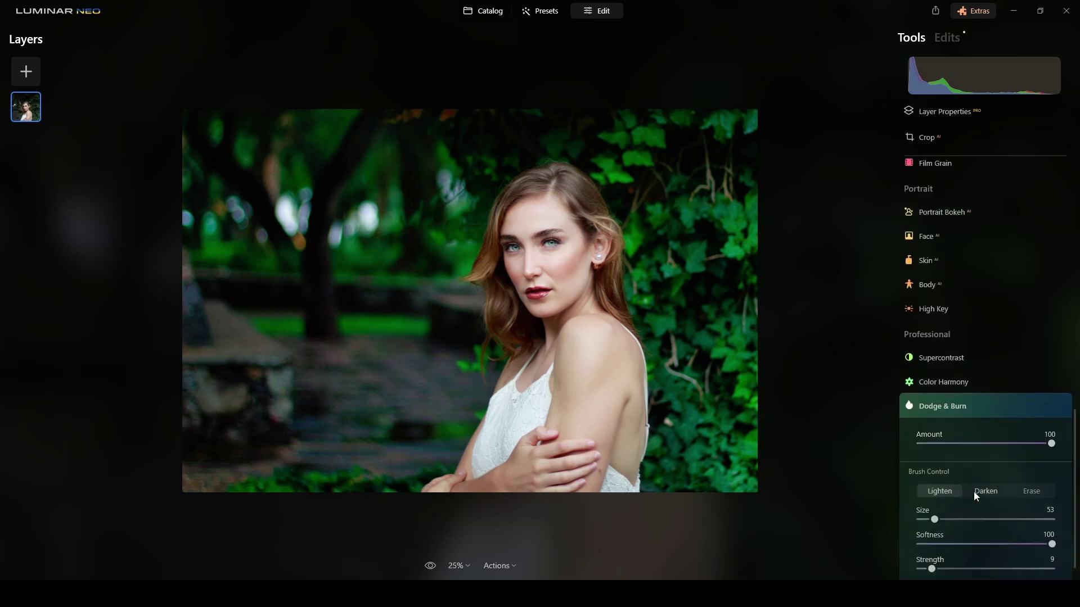
pyautogui.click(984, 413)
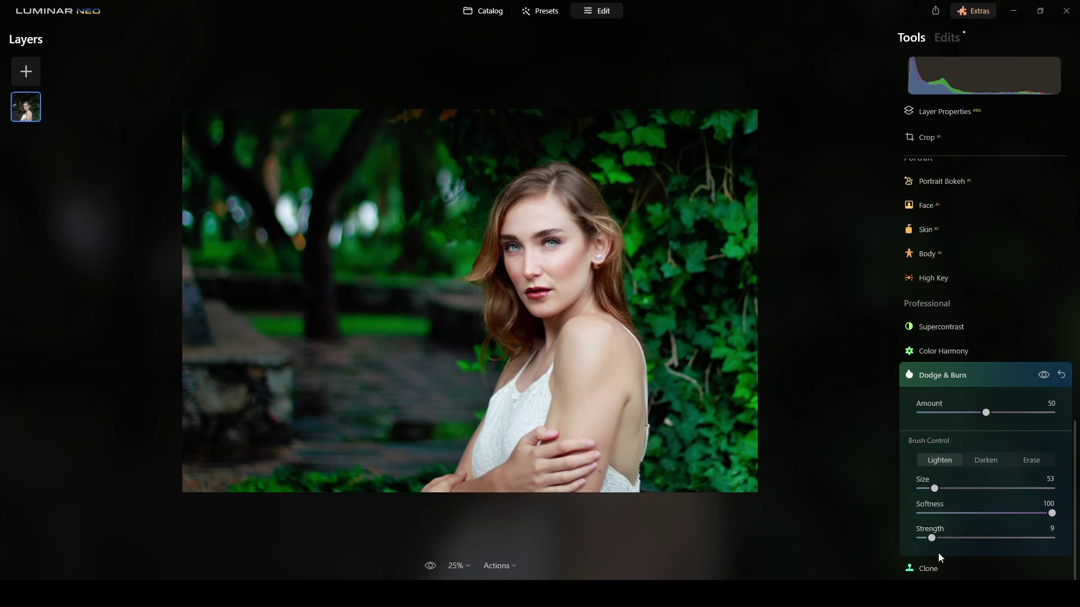
pyautogui.scroll(2, 491, 234)
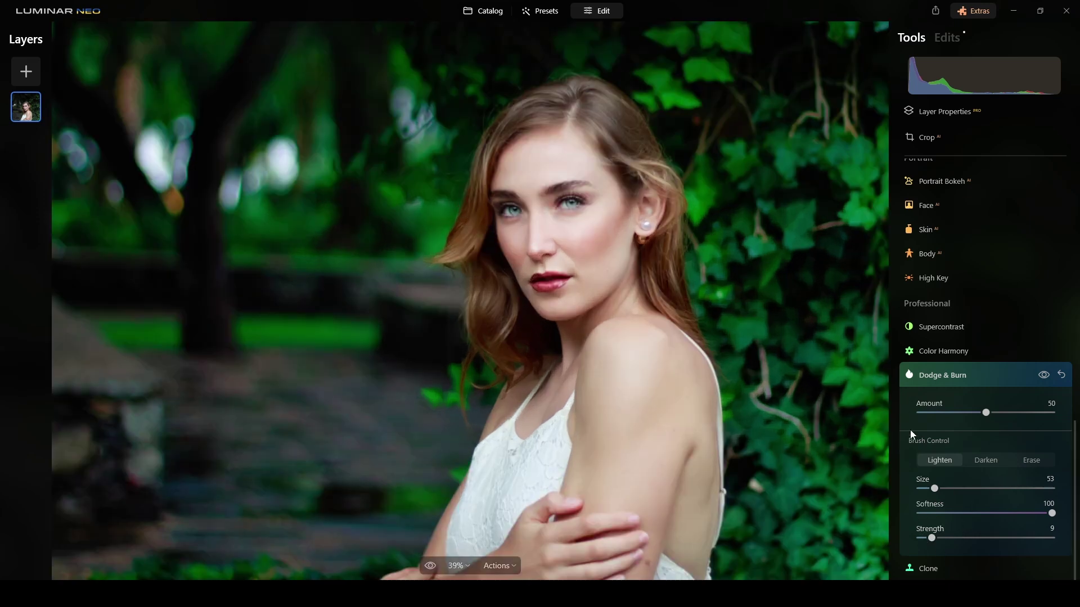
pyautogui.moveTo(933, 488); pyautogui.dragTo(920, 488)
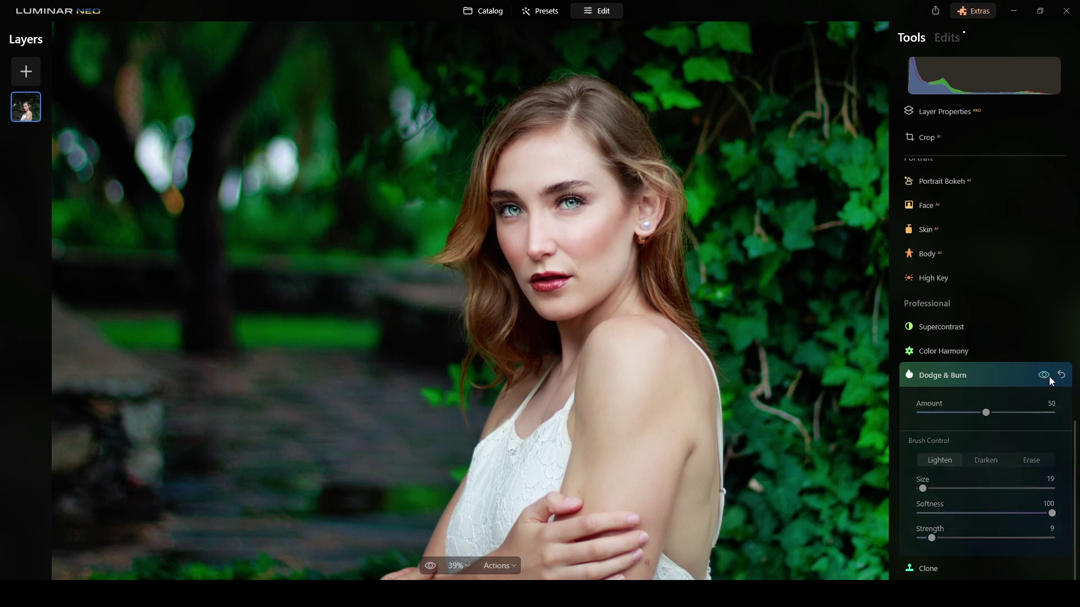
# Switch Dodge & Burn to Darken with brush Size 18 and Strength 9, and darken the hair
pyautogui.click(996, 375)
pyautogui.click(950, 544)
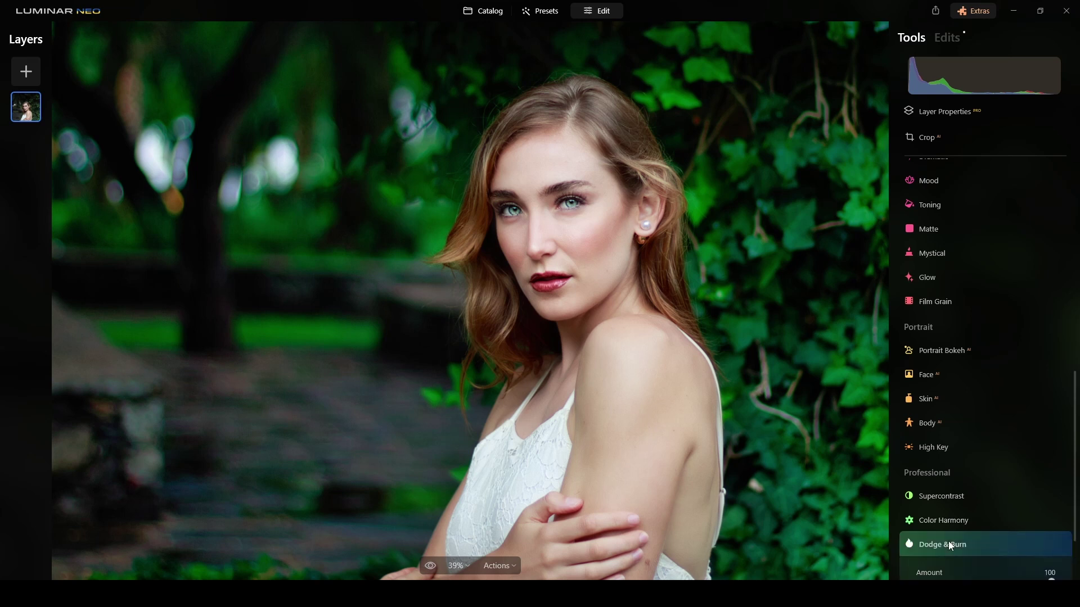
pyautogui.click(979, 460)
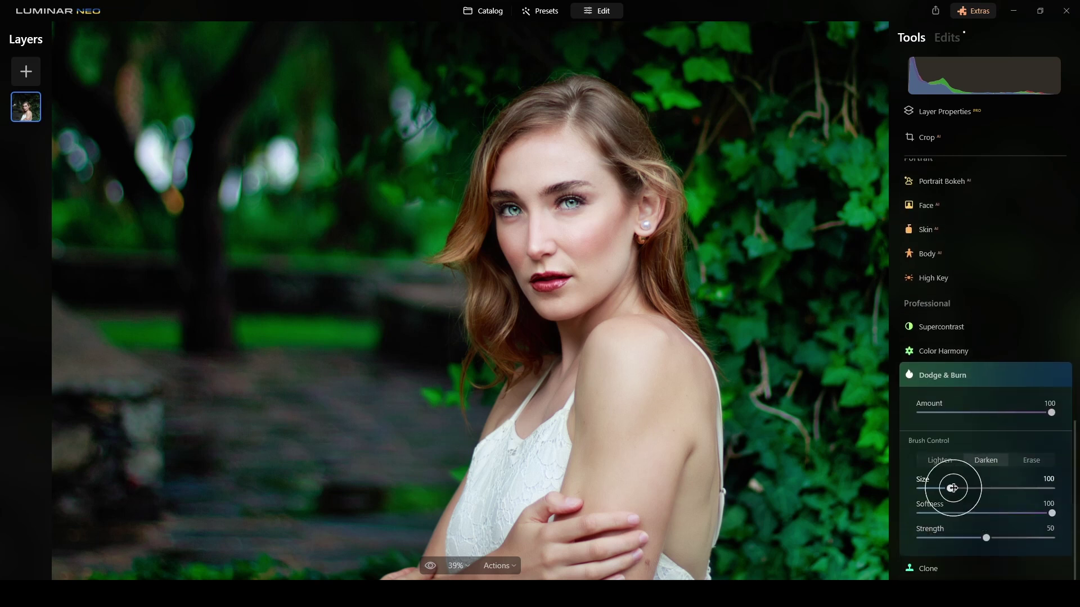
pyautogui.moveTo(953, 488); pyautogui.dragTo(927, 489)
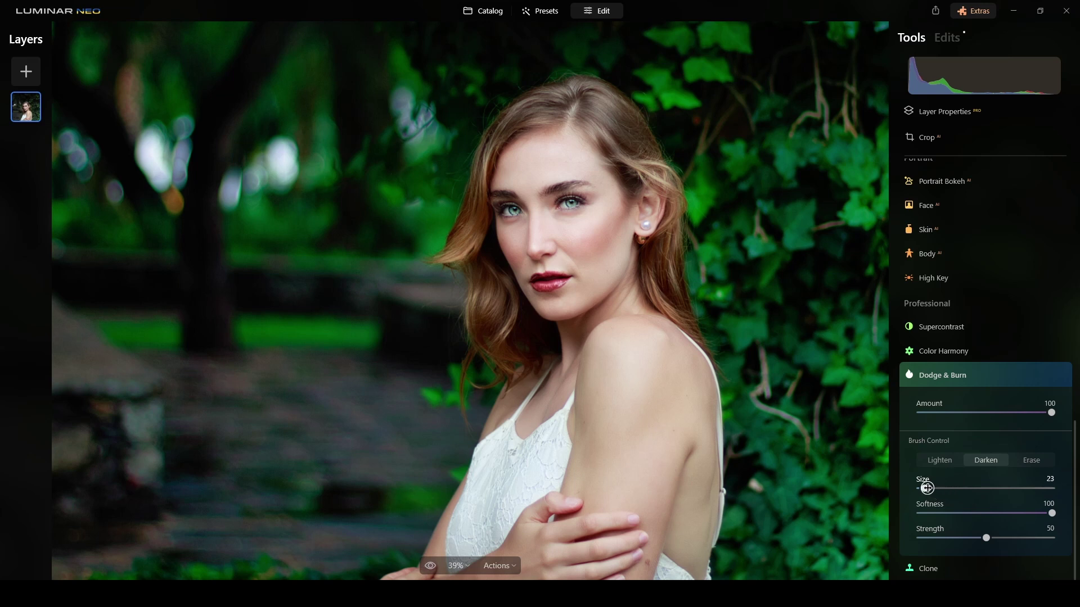
pyautogui.moveTo(984, 543); pyautogui.dragTo(966, 545)
pyautogui.moveTo(930, 541); pyautogui.dragTo(928, 540)
pyautogui.moveTo(614, 133); pyautogui.dragTo(631, 156)
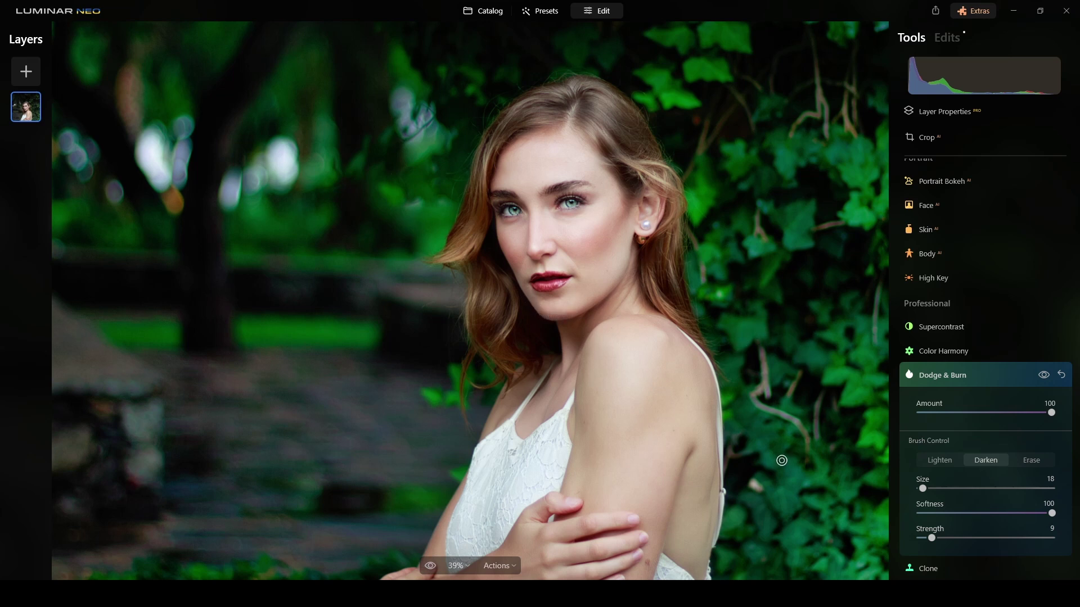
# Close Dodge & Burn, compare before and after, and zoom out to the whole portrait
pyautogui.click(976, 376)
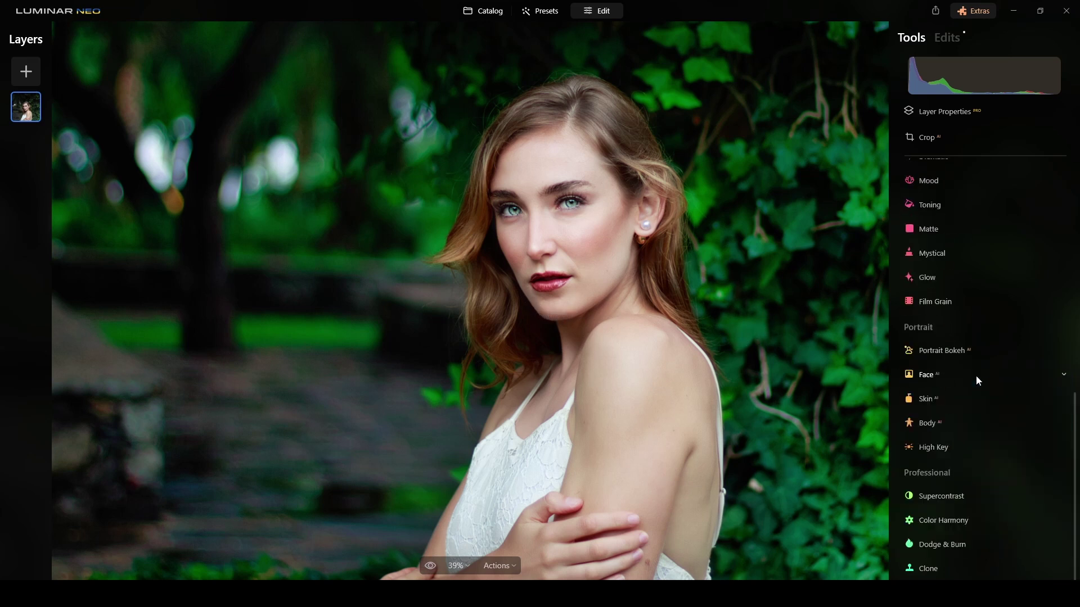
pyautogui.click(431, 567)
pyautogui.click(430, 566)
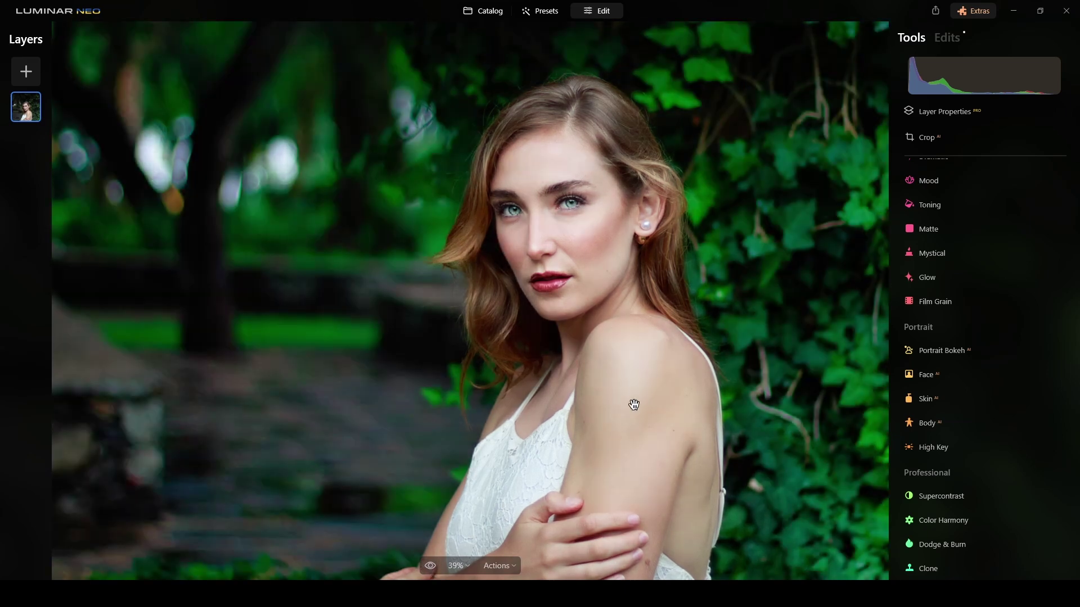
pyautogui.hotkey('ctrl', '-')
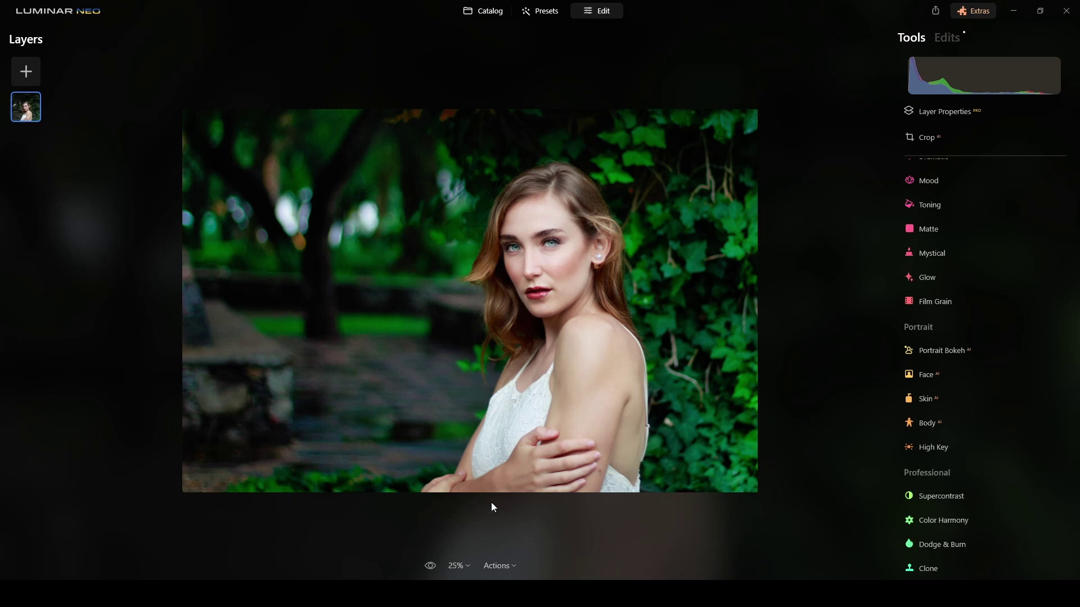
pyautogui.scroll(5, 996, 235)
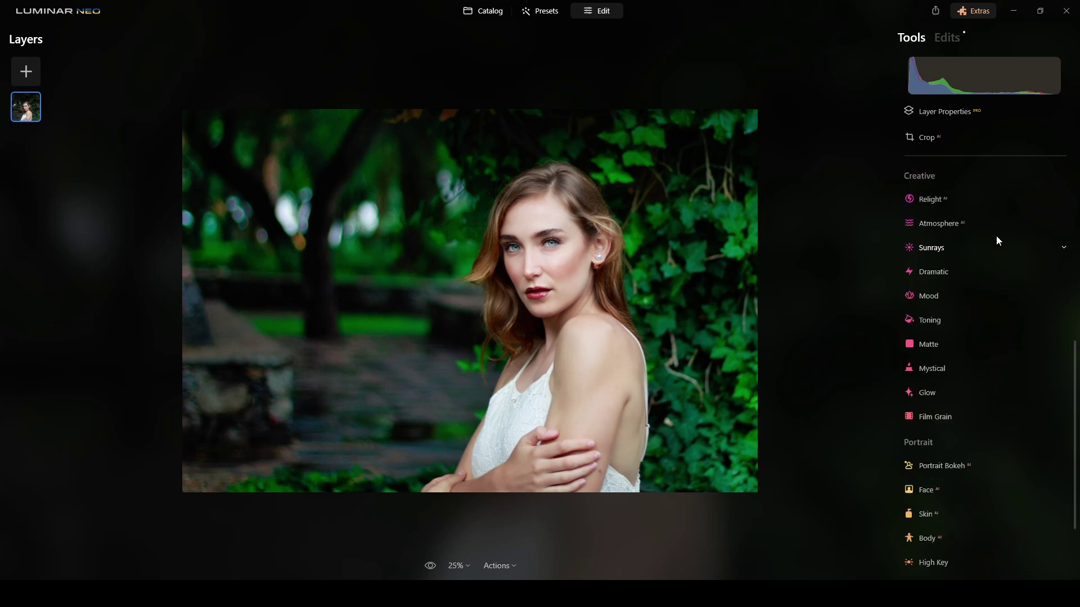
pyautogui.scroll(5, 585, 442)
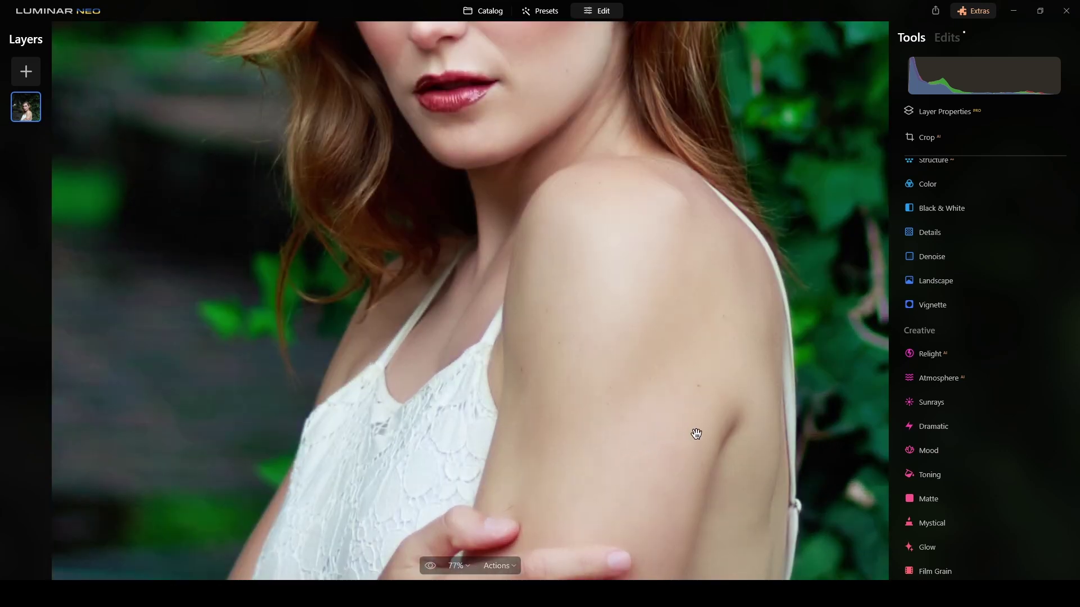
# Change the Glow tool style from Soft Focus to Glow and set Amount to about 31
pyautogui.scroll(-5, 696, 434)
pyautogui.scroll(-4, 970, 402)
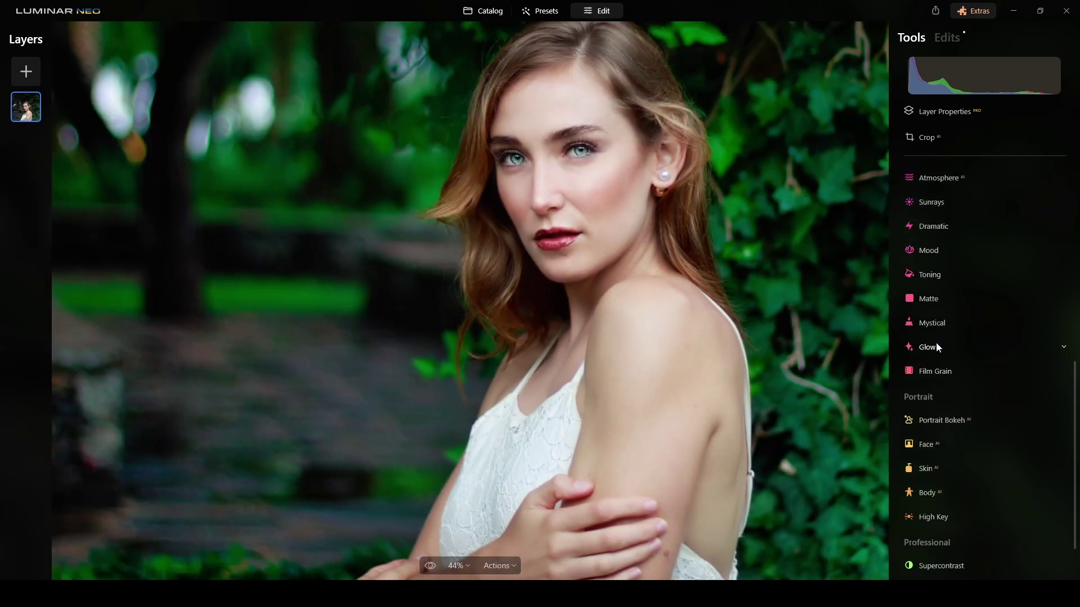
pyautogui.click(925, 347)
pyautogui.click(970, 327)
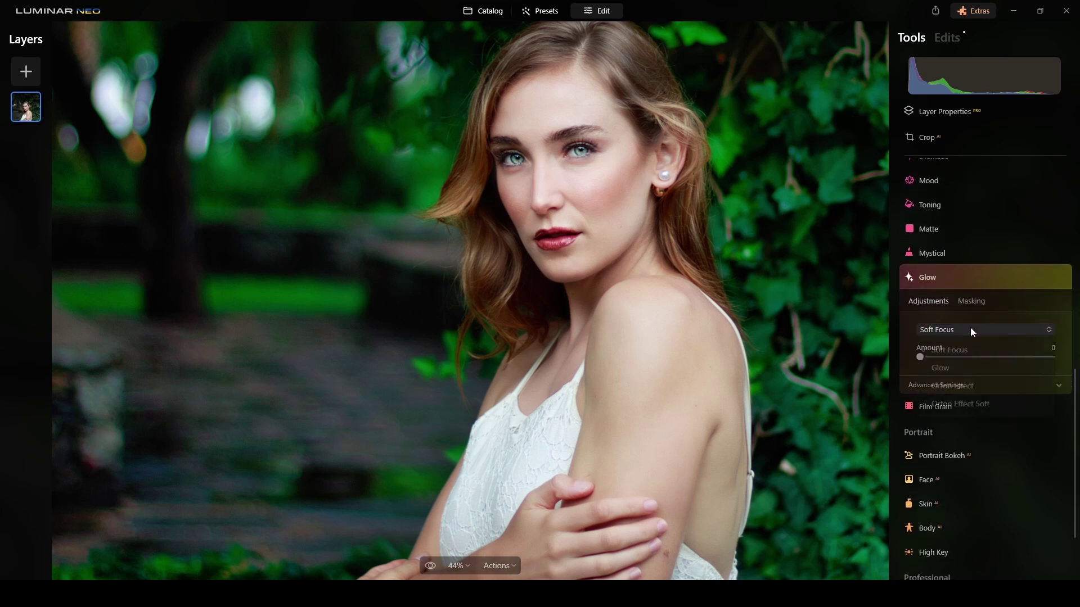
pyautogui.click(976, 366)
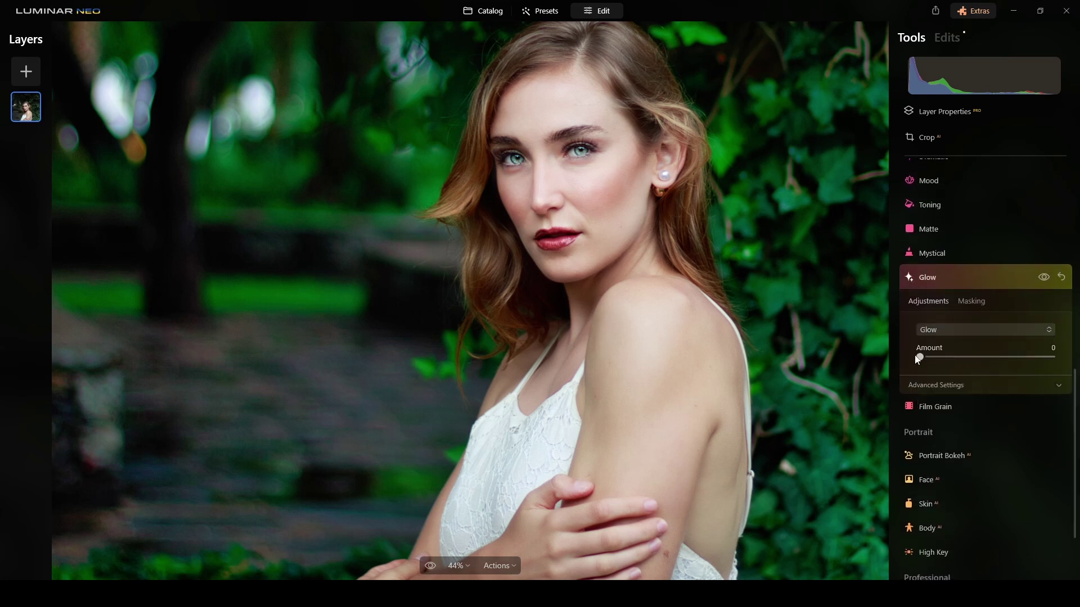
pyautogui.moveTo(919, 358); pyautogui.dragTo(966, 363)
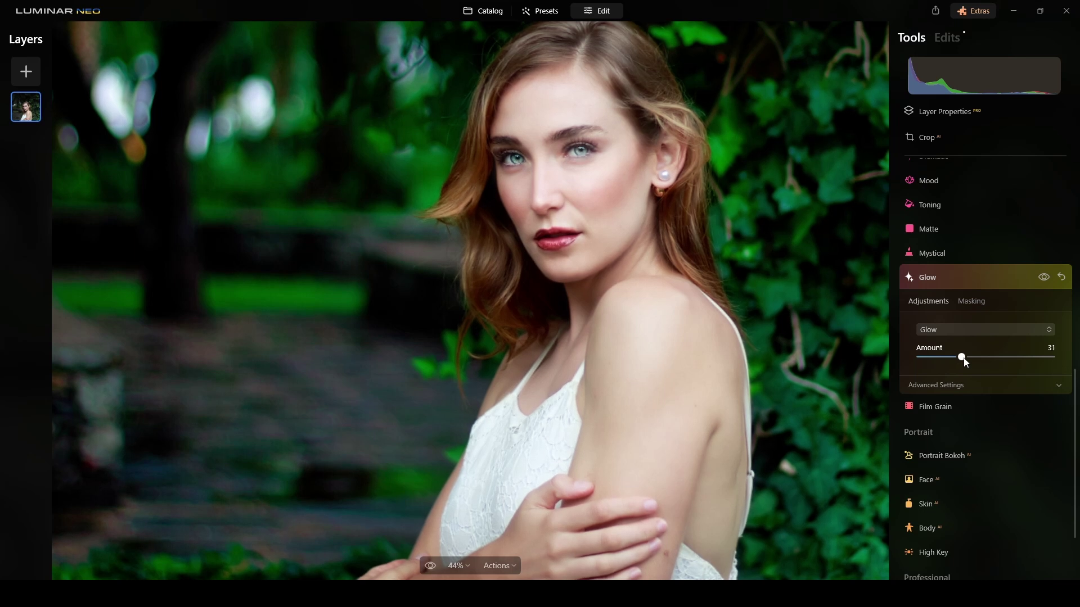
pyautogui.click(961, 300)
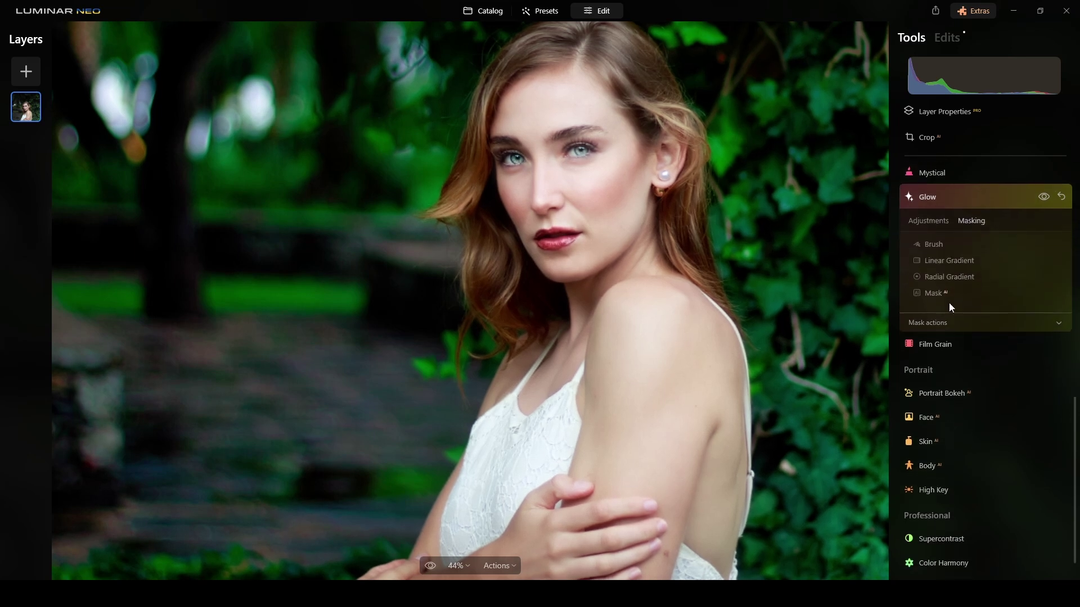
# Brush the glow mask over the shoulder and neck, using brush sizes 95 then 41
pyautogui.click(928, 243)
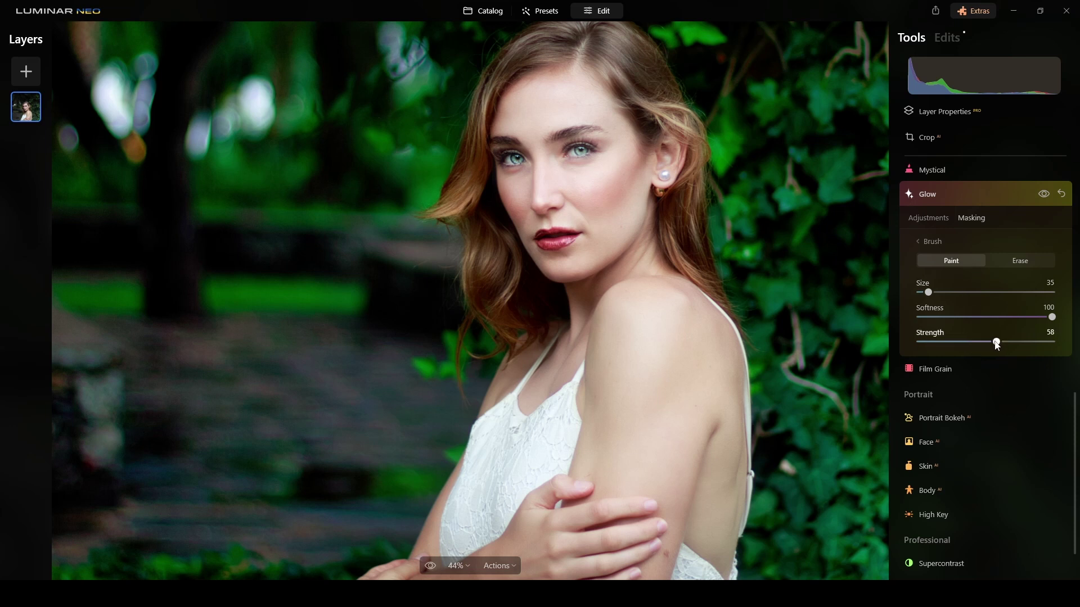
pyautogui.moveTo(927, 292); pyautogui.dragTo(950, 292)
pyautogui.moveTo(622, 342)
pyautogui.mouseDown()
pyautogui.moveTo(669, 327)
pyautogui.moveTo(674, 304)
pyautogui.moveTo(685, 465)
pyautogui.moveTo(713, 451)
pyautogui.moveTo(661, 491)
pyautogui.moveTo(611, 424)
pyautogui.moveTo(607, 490)
pyautogui.moveTo(527, 535)
pyautogui.moveTo(573, 503)
pyautogui.moveTo(657, 515)
pyautogui.moveTo(671, 456)
pyautogui.moveTo(680, 543)
pyautogui.moveTo(636, 432)
pyautogui.moveTo(630, 379)
pyautogui.moveTo(655, 369)
pyautogui.moveTo(663, 294)
pyautogui.moveTo(705, 424)
pyautogui.moveTo(716, 523)
pyautogui.moveTo(728, 387)
pyautogui.moveTo(571, 309)
pyautogui.mouseUp()
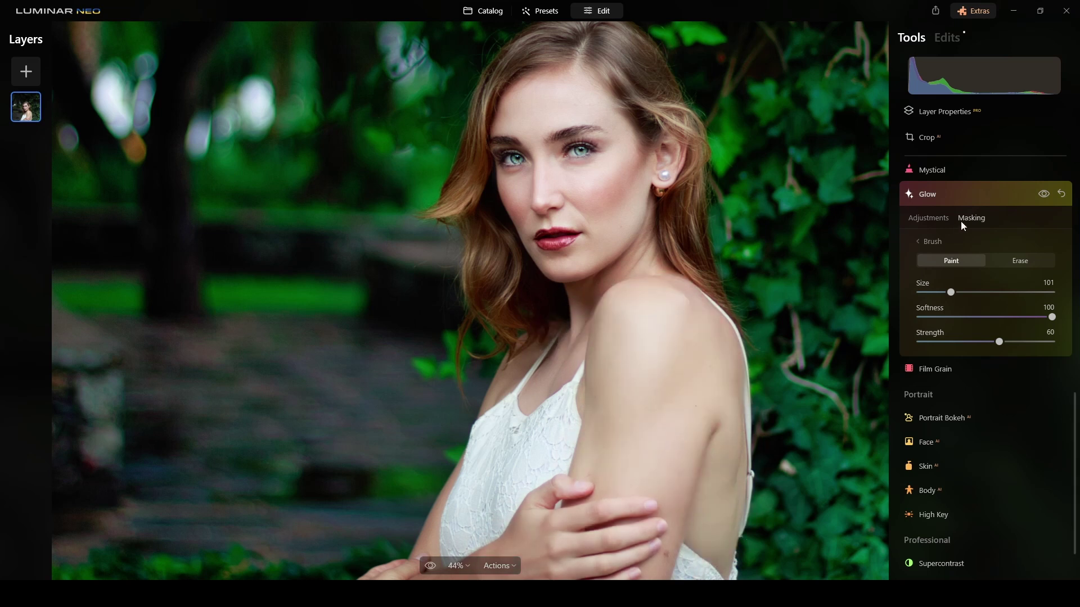
pyautogui.moveTo(953, 289); pyautogui.dragTo(930, 293)
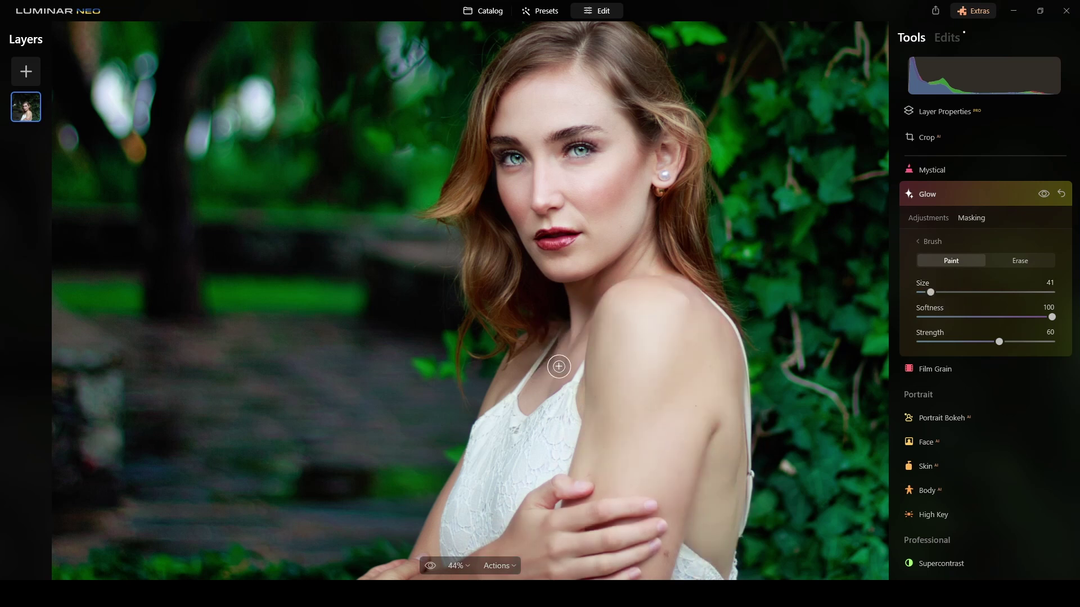
pyautogui.moveTo(557, 362)
pyautogui.mouseDown()
pyautogui.moveTo(532, 392)
pyautogui.moveTo(579, 305)
pyautogui.moveTo(593, 295)
pyautogui.moveTo(557, 376)
pyautogui.moveTo(599, 288)
pyautogui.moveTo(653, 240)
pyautogui.moveTo(646, 277)
pyautogui.mouseUp()
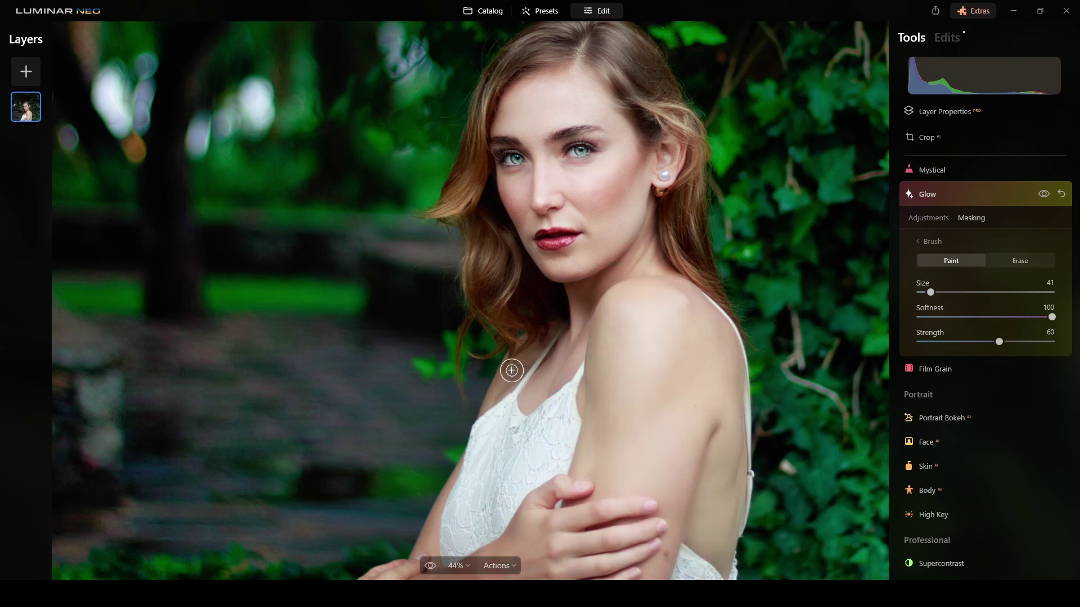
pyautogui.moveTo(511, 366); pyautogui.dragTo(517, 385)
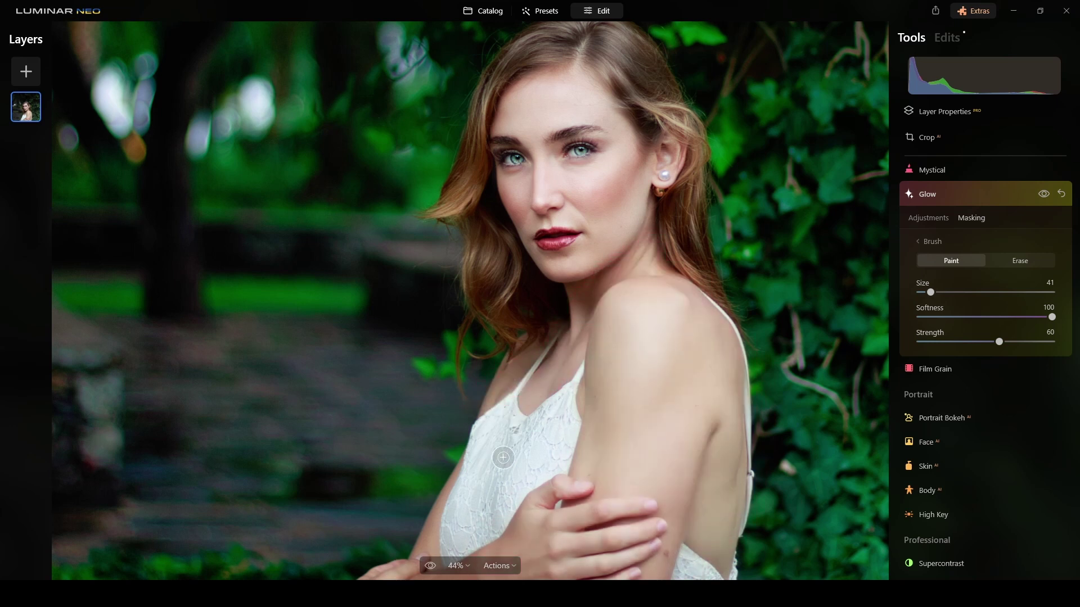
# Extend the glow mask along the forearm, finishing with a size-20 brush
pyautogui.hotkey('ctrl', '-')
pyautogui.moveTo(497, 501)
pyautogui.mouseDown()
pyautogui.moveTo(501, 484)
pyautogui.moveTo(465, 486)
pyautogui.moveTo(578, 465)
pyautogui.moveTo(552, 471)
pyautogui.mouseUp()
pyautogui.moveTo(436, 486); pyautogui.dragTo(470, 478)
pyautogui.moveTo(930, 292); pyautogui.dragTo(922, 292)
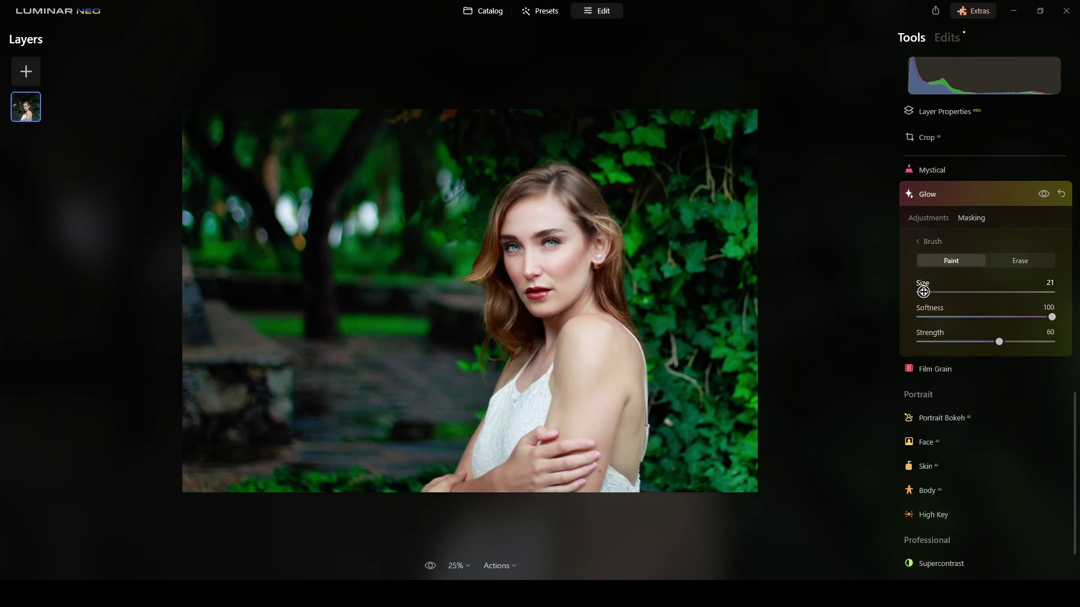
pyautogui.moveTo(464, 488); pyautogui.dragTo(476, 439)
# Raise the Glow Amount to about 55 and close the Glow settings
pyautogui.click(928, 218)
pyautogui.moveTo(963, 278); pyautogui.dragTo(989, 277)
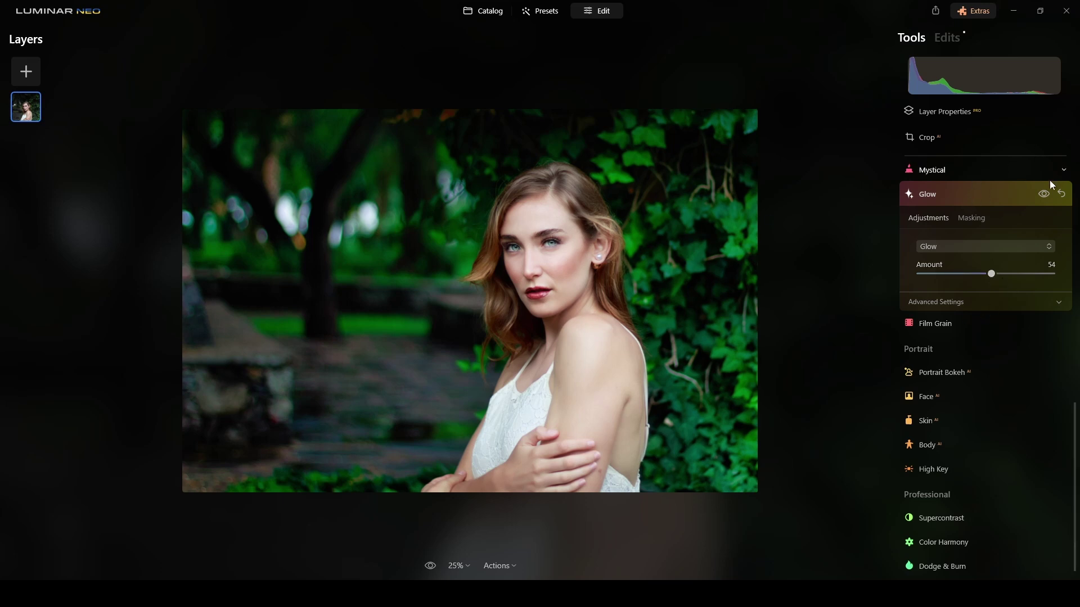
pyautogui.click(1043, 197)
# Reopen Glow in Soft Focus style and raise Amount to about 42
pyautogui.scroll(3, 550, 301)
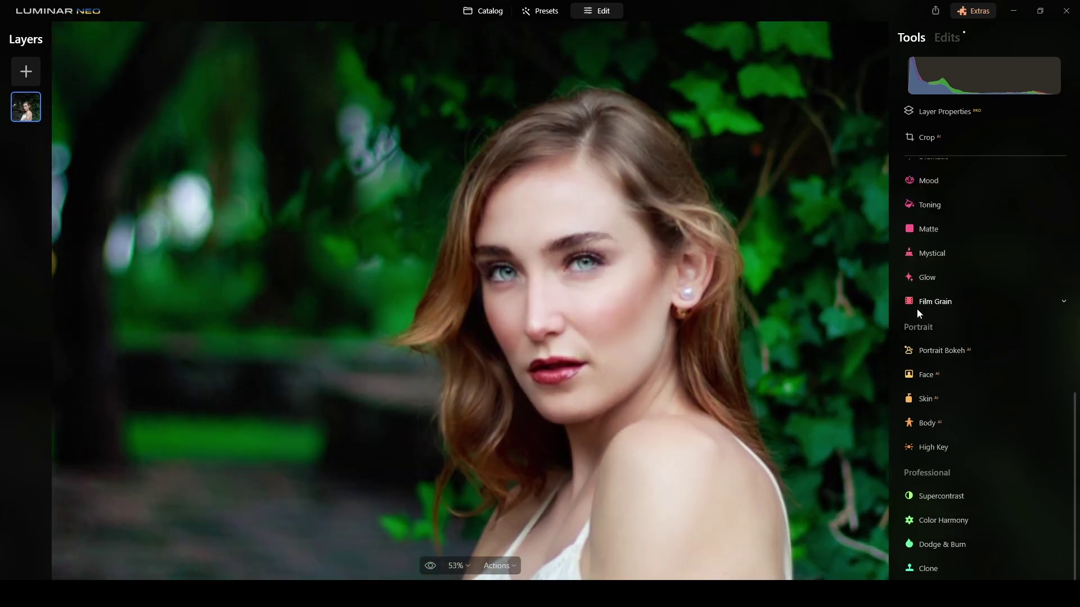
pyautogui.click(928, 276)
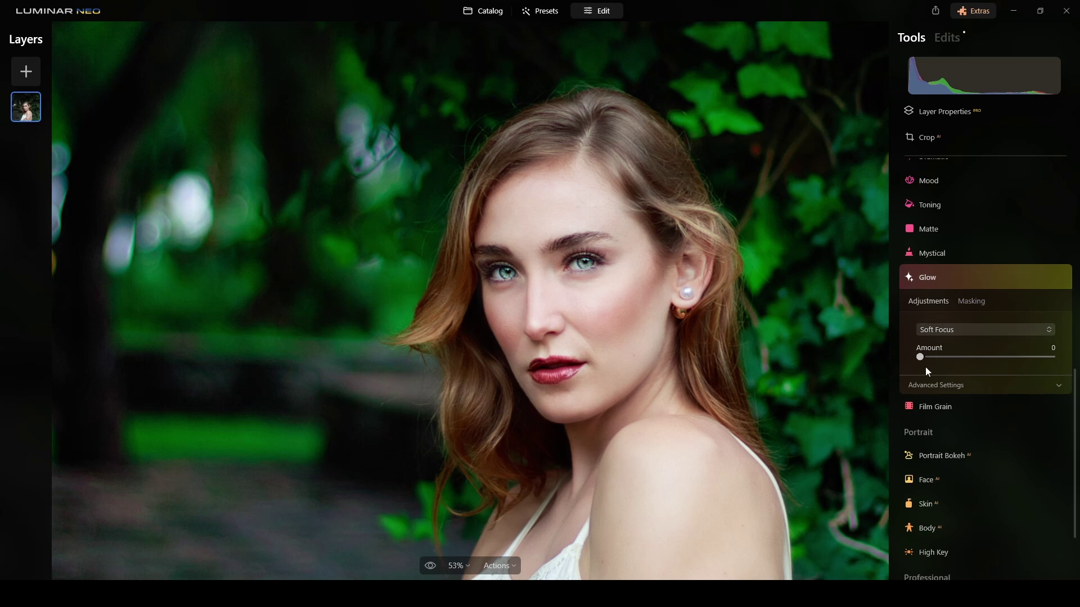
pyautogui.moveTo(919, 358); pyautogui.dragTo(963, 366)
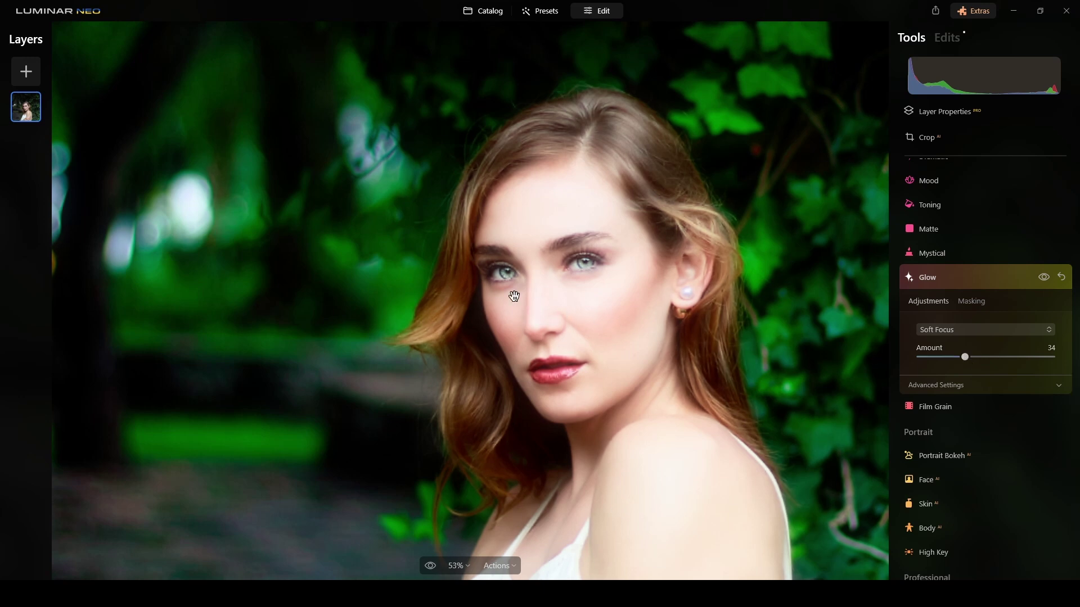
pyautogui.moveTo(965, 357); pyautogui.dragTo(979, 360)
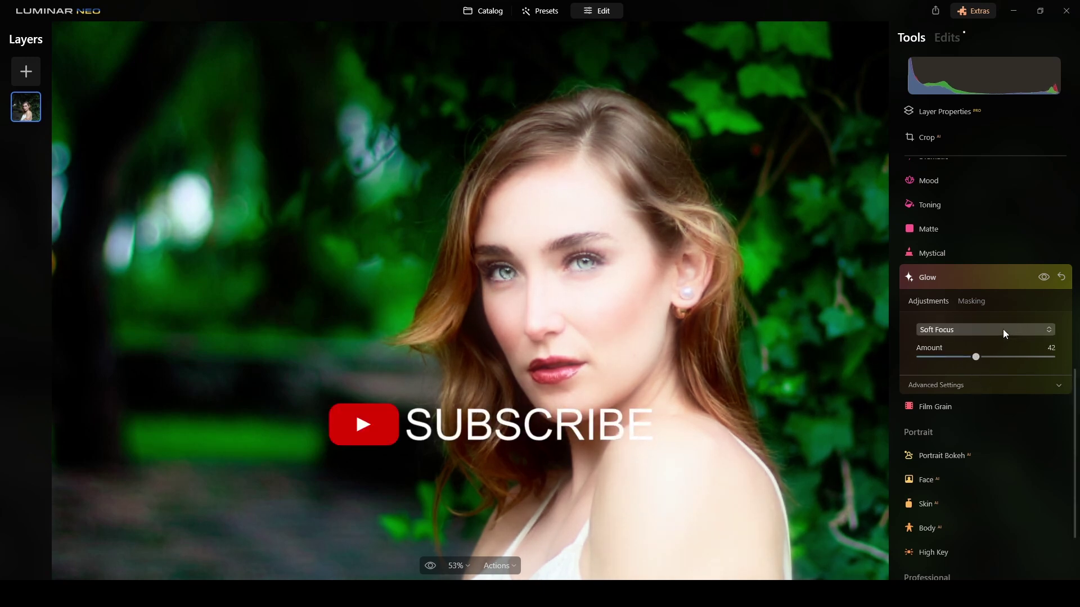
# Brush a Soft Focus mask under the eyes and preview it
pyautogui.click(971, 302)
pyautogui.click(959, 244)
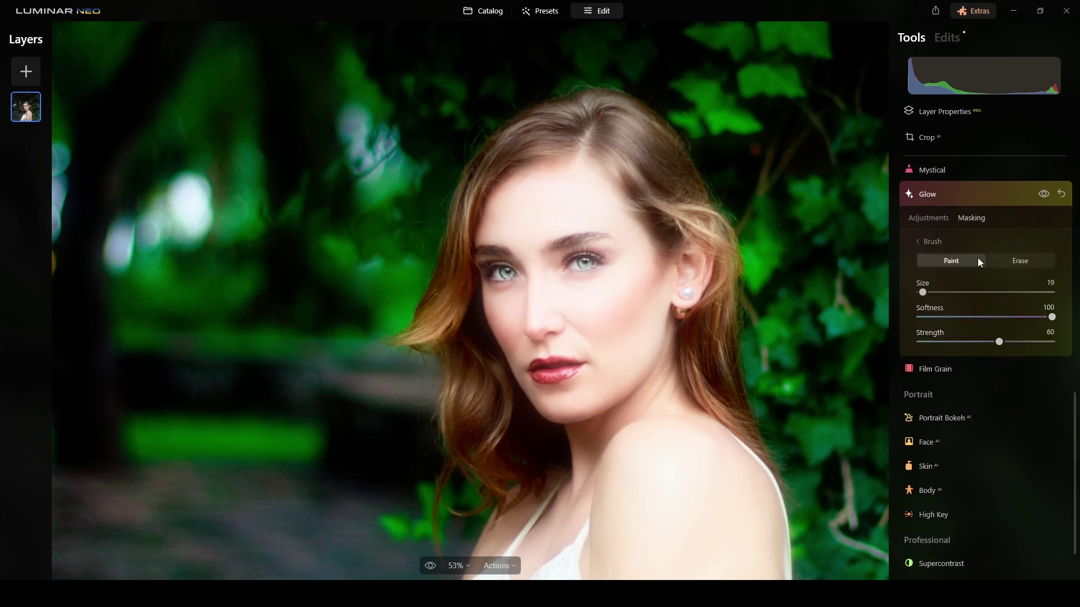
pyautogui.moveTo(492, 287); pyautogui.dragTo(604, 279)
pyautogui.click(585, 279)
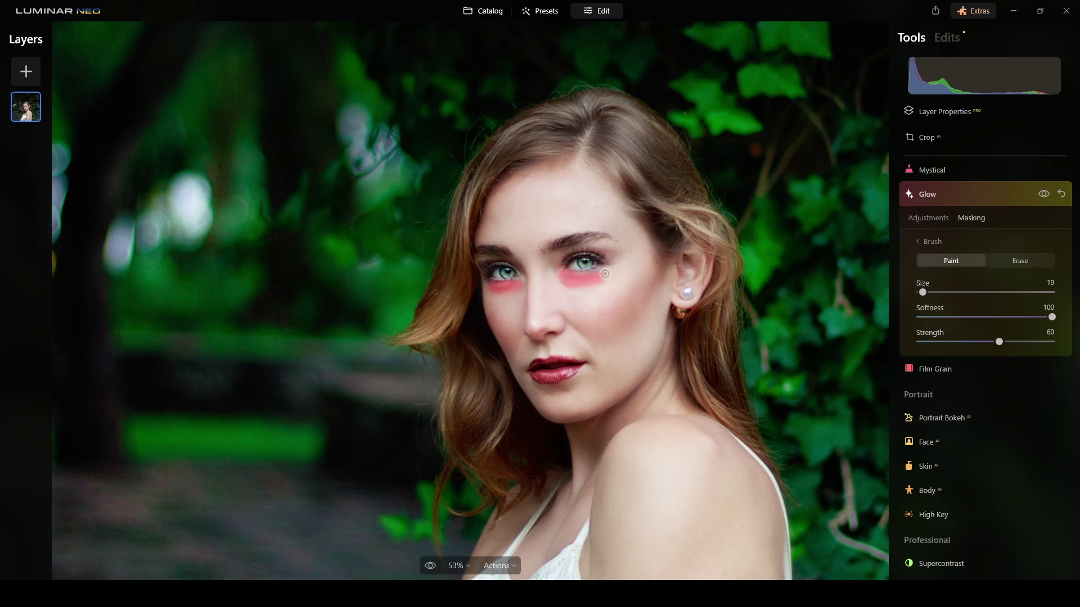
pyautogui.click(495, 290)
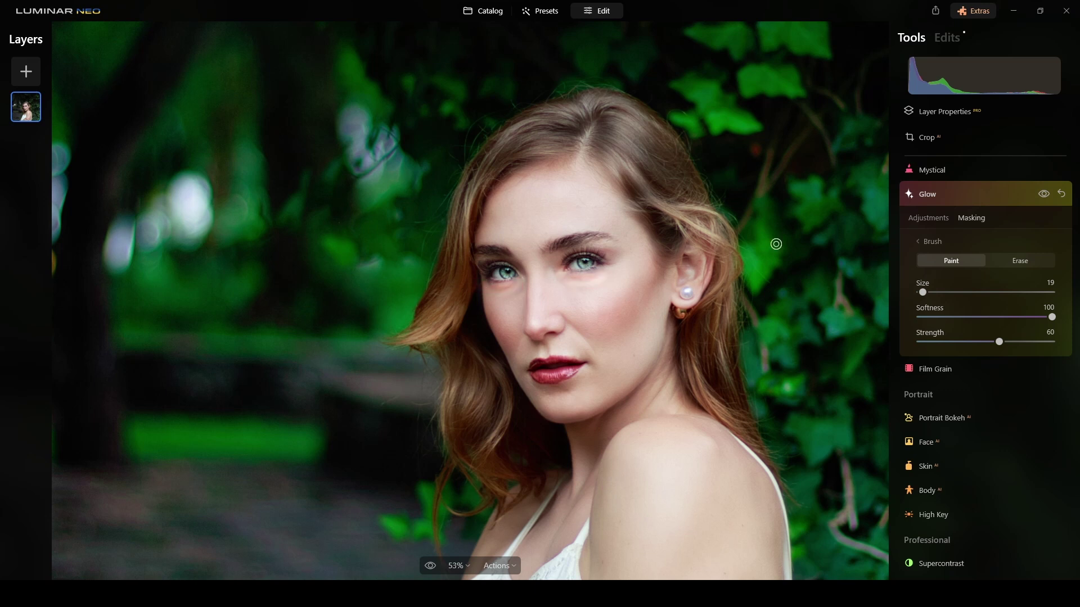
# Lower Soft Focus Amount to about 28, compare with and without it, then reset the tool
pyautogui.click(927, 221)
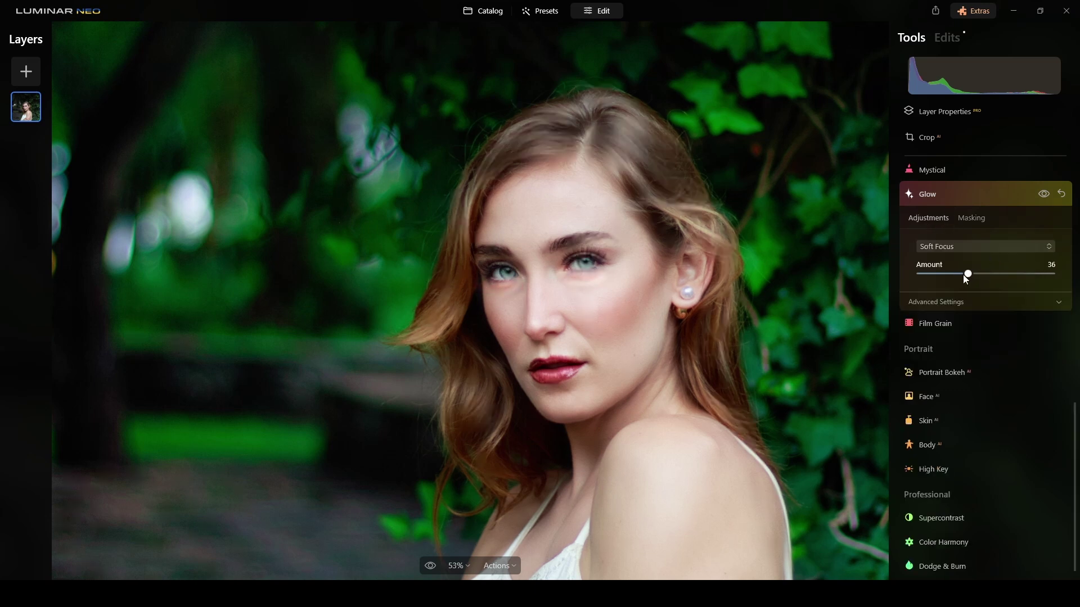
pyautogui.moveTo(966, 279); pyautogui.dragTo(954, 279)
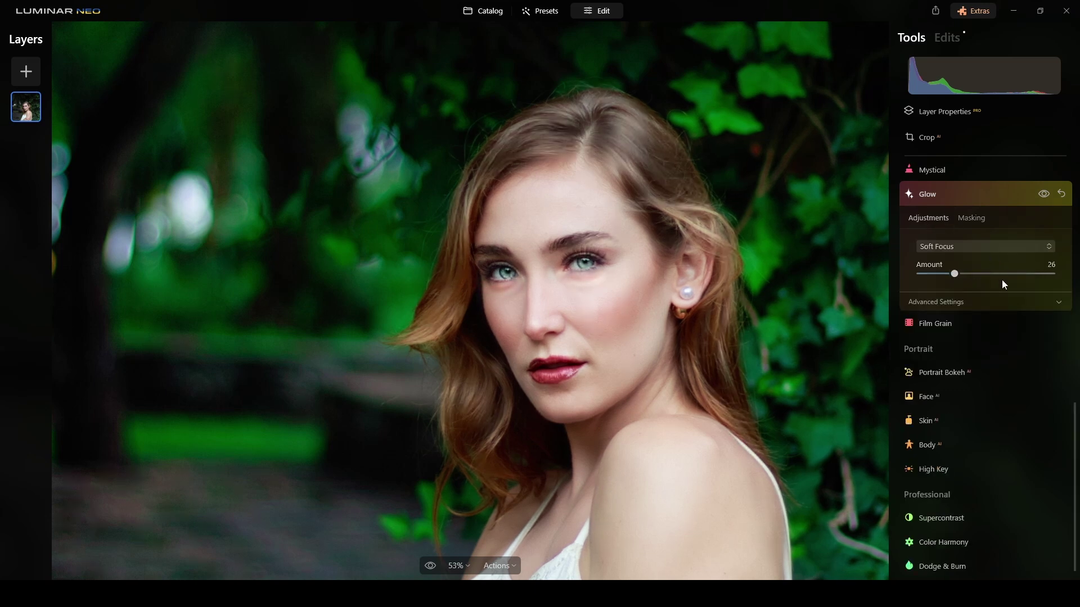
pyautogui.scroll(-3, 652, 287)
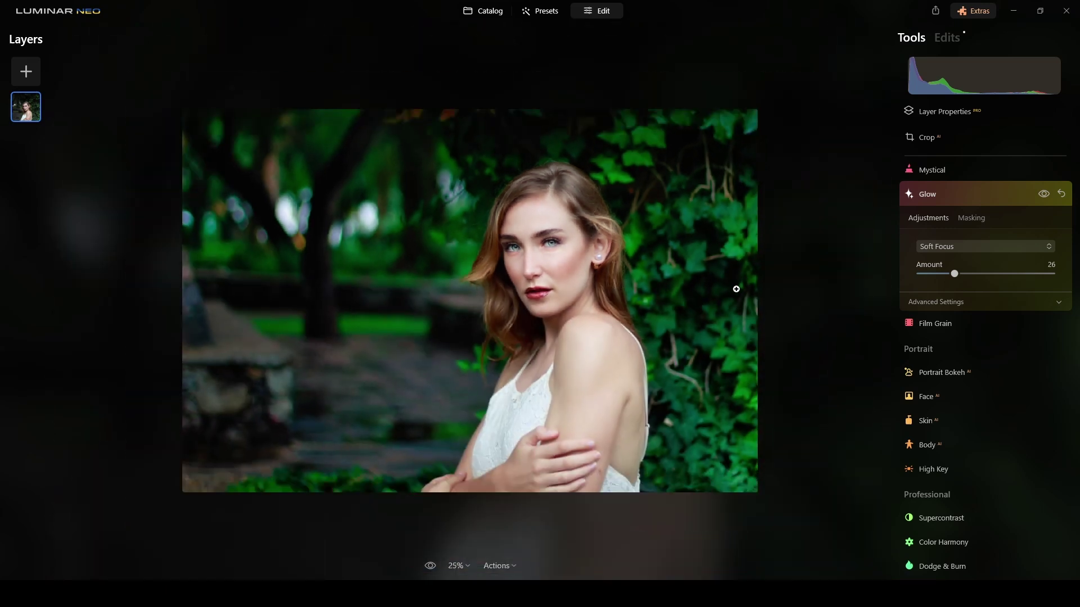
pyautogui.click(1044, 193)
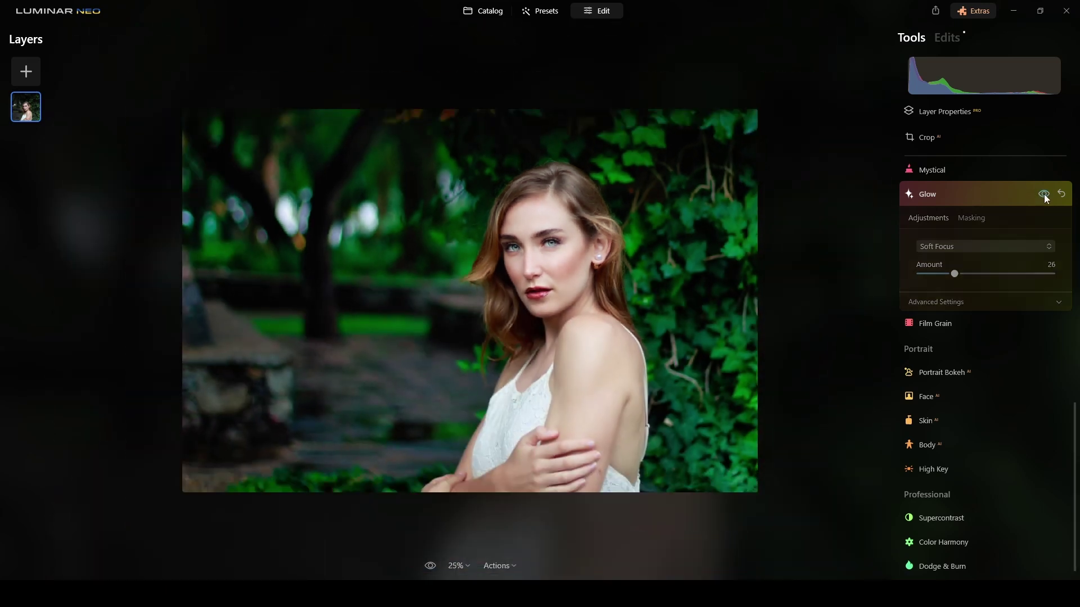
pyautogui.click(1043, 194)
pyautogui.click(1043, 194)
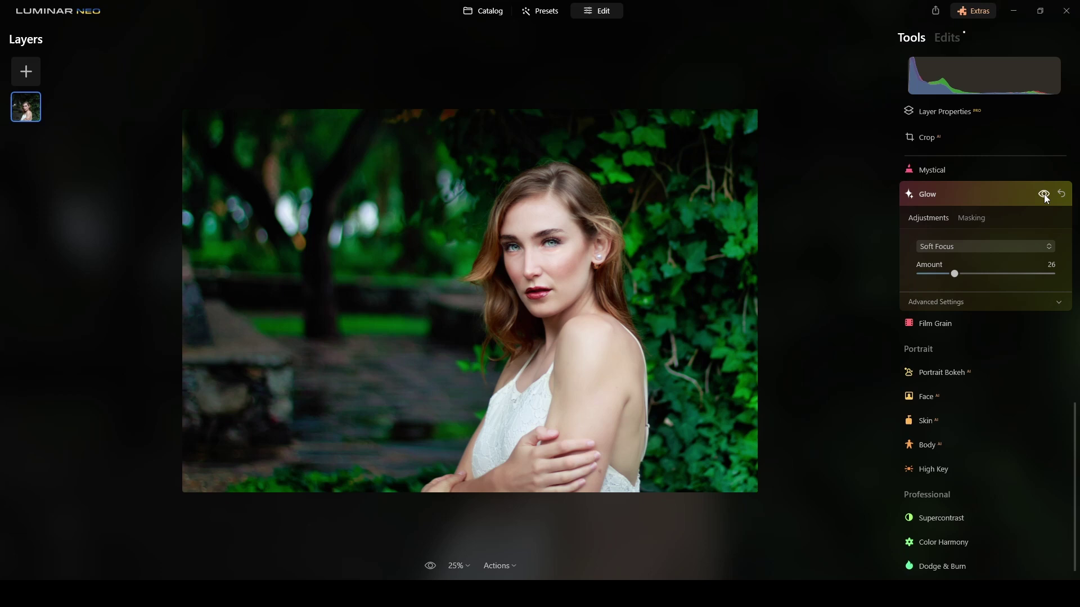
pyautogui.click(1061, 194)
pyautogui.click(976, 197)
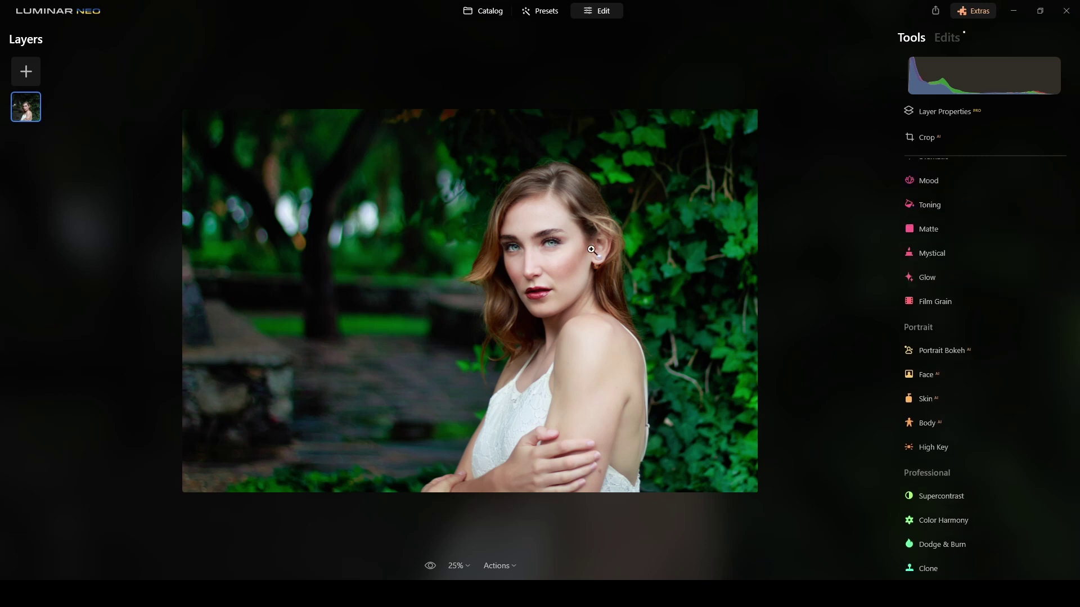
pyautogui.scroll(5, 558, 311)
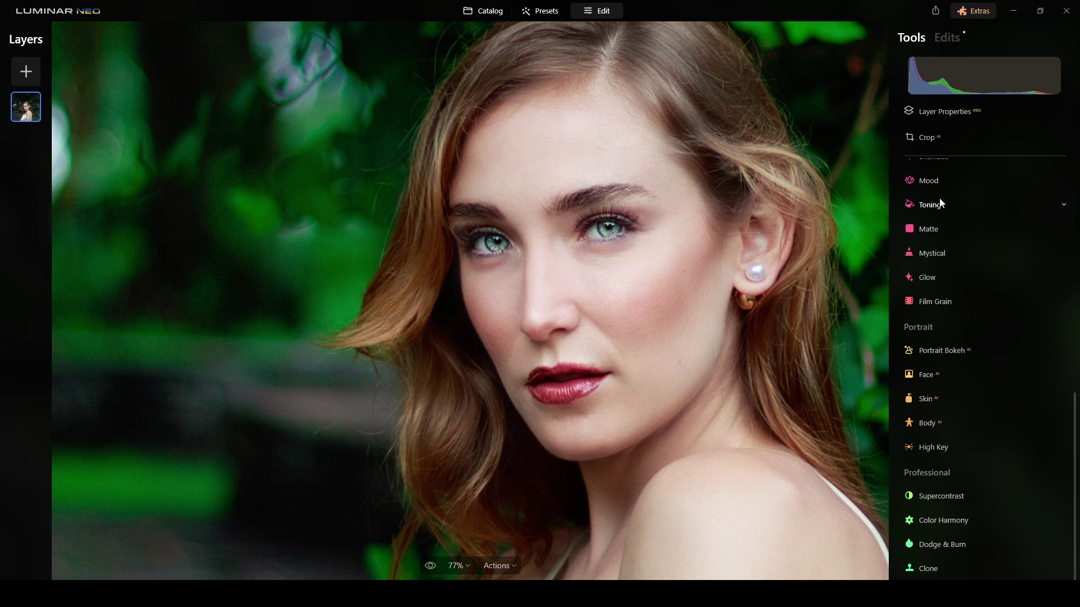
pyautogui.click(947, 38)
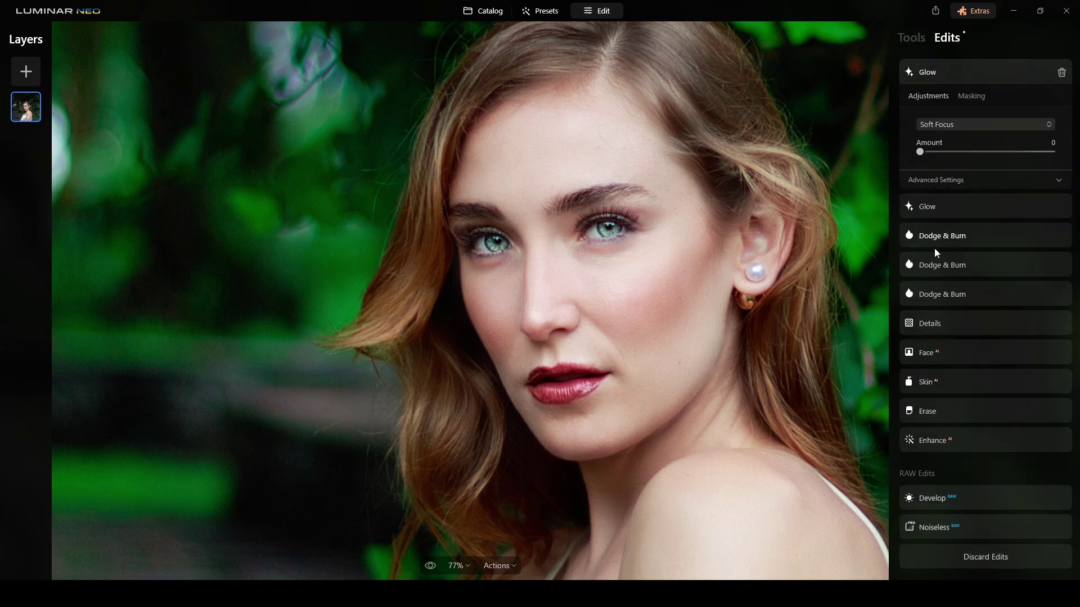
pyautogui.click(983, 355)
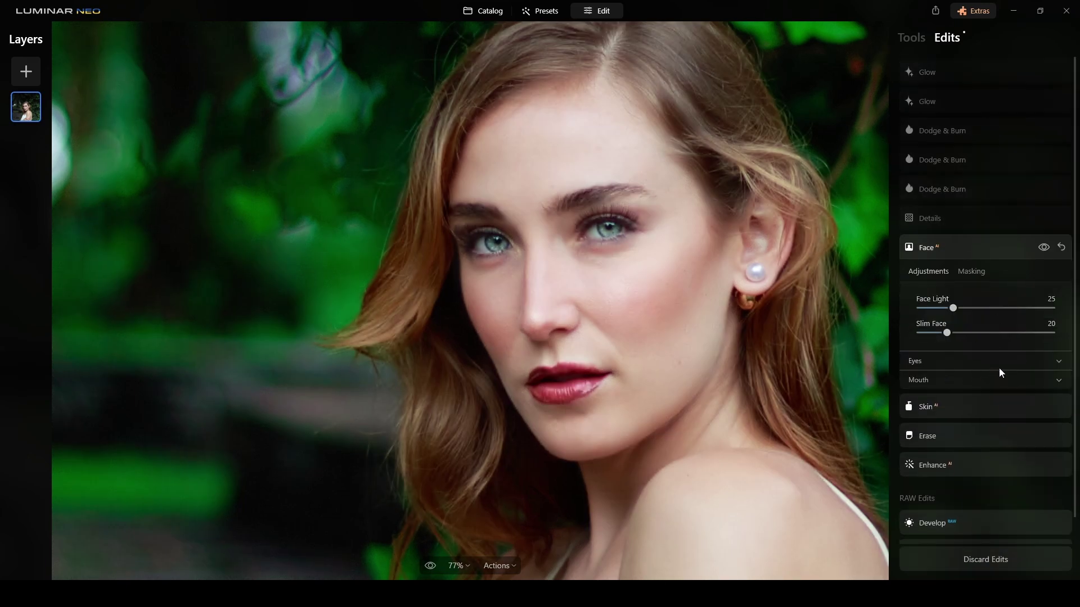
pyautogui.click(1000, 364)
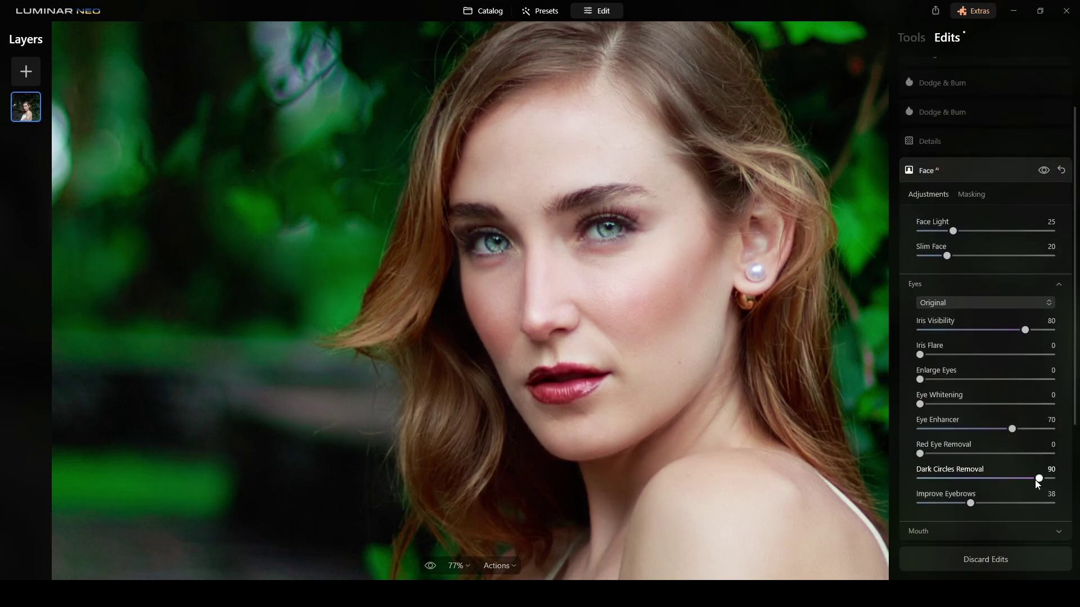
pyautogui.moveTo(1039, 479); pyautogui.dragTo(1074, 482)
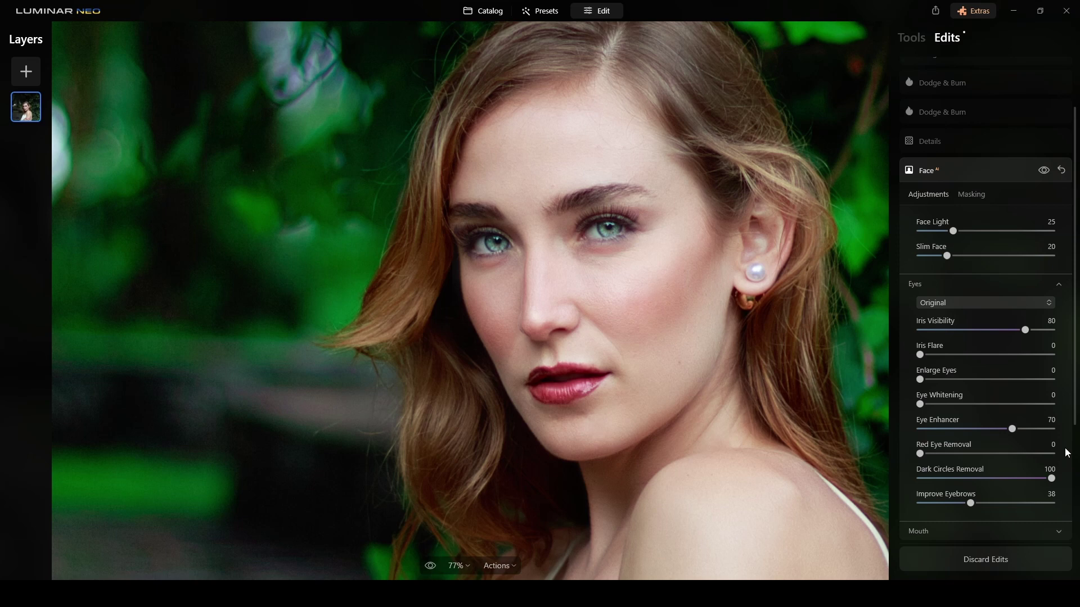
pyautogui.click(1007, 173)
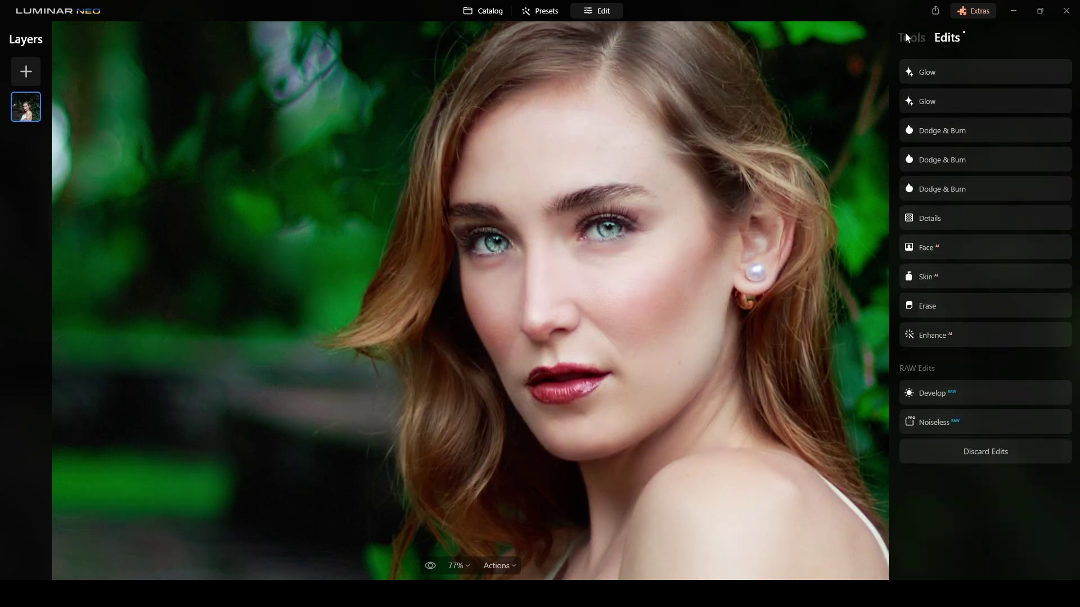
pyautogui.click(907, 38)
pyautogui.scroll(-5, 618, 315)
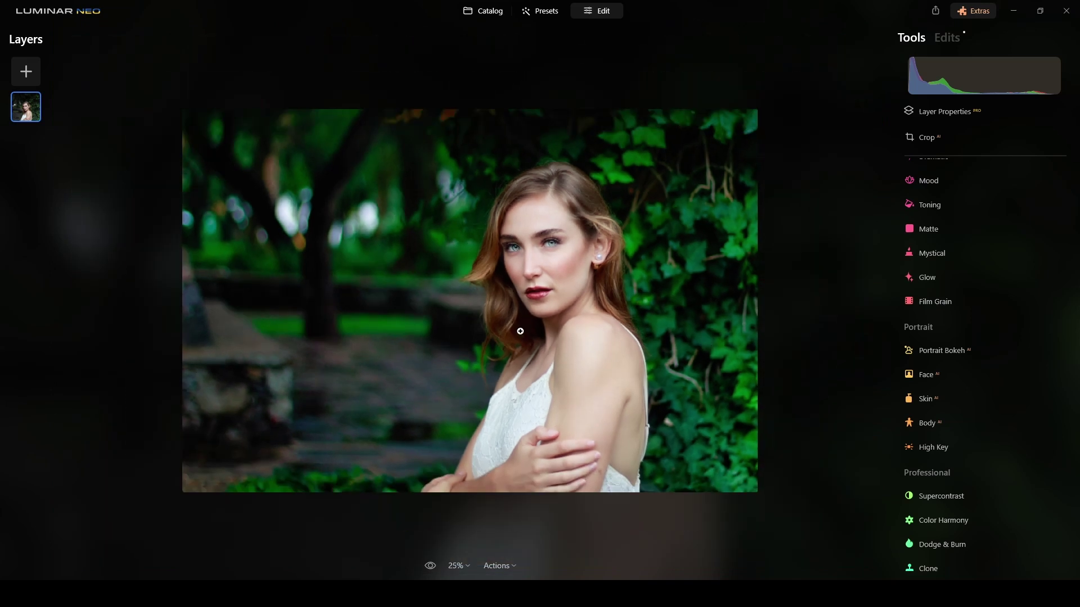
pyautogui.moveTo(431, 568); pyautogui.dragTo(431, 568)
# Add the Dreamy-Sun-Left overlay image as a new layer
pyautogui.click(26, 71)
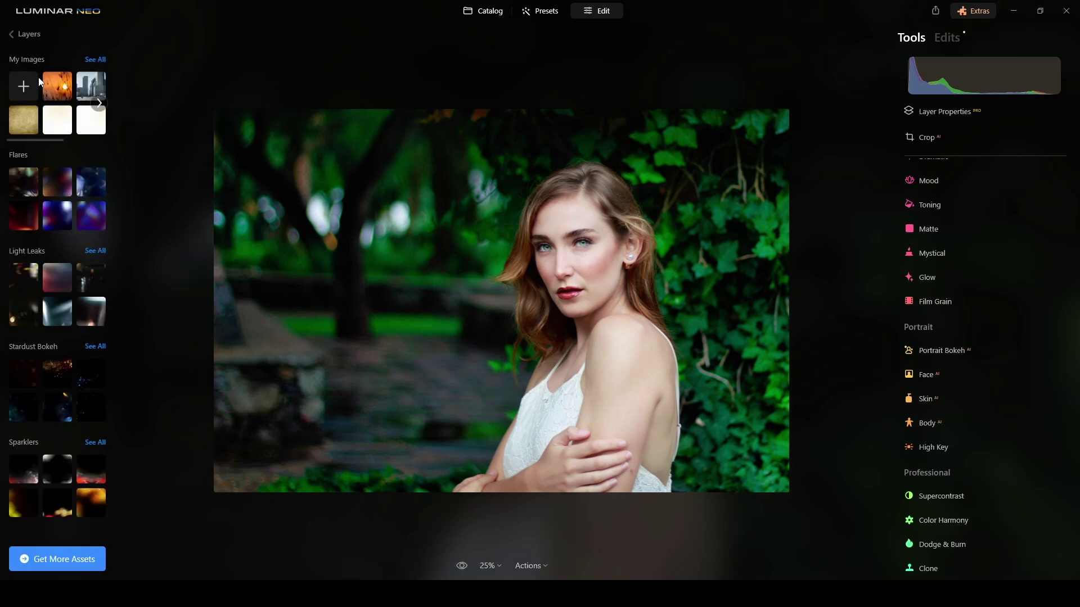
pyautogui.click(101, 103)
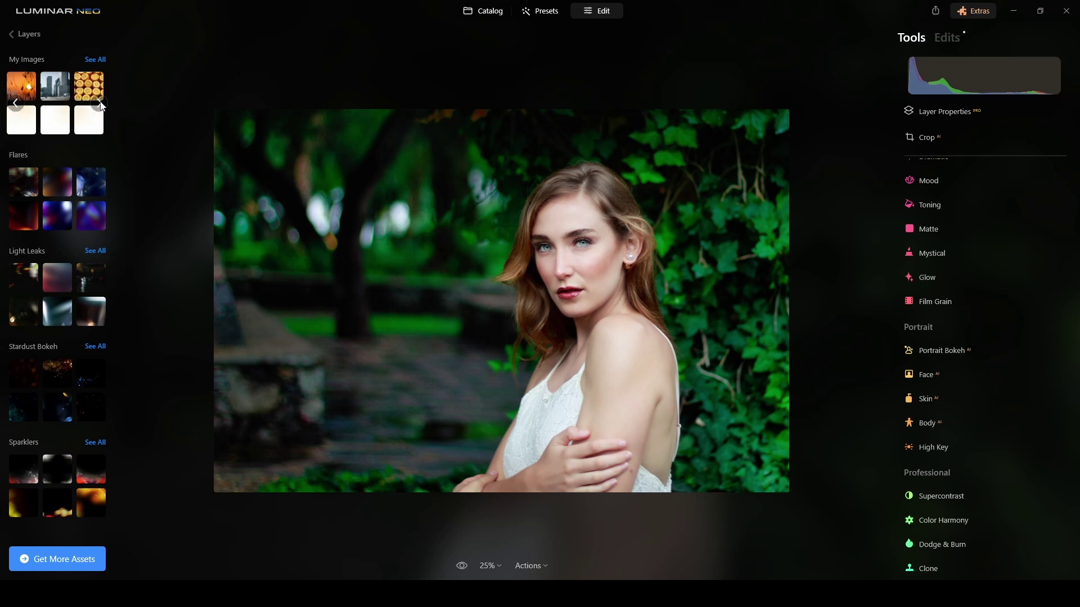
pyautogui.click(88, 127)
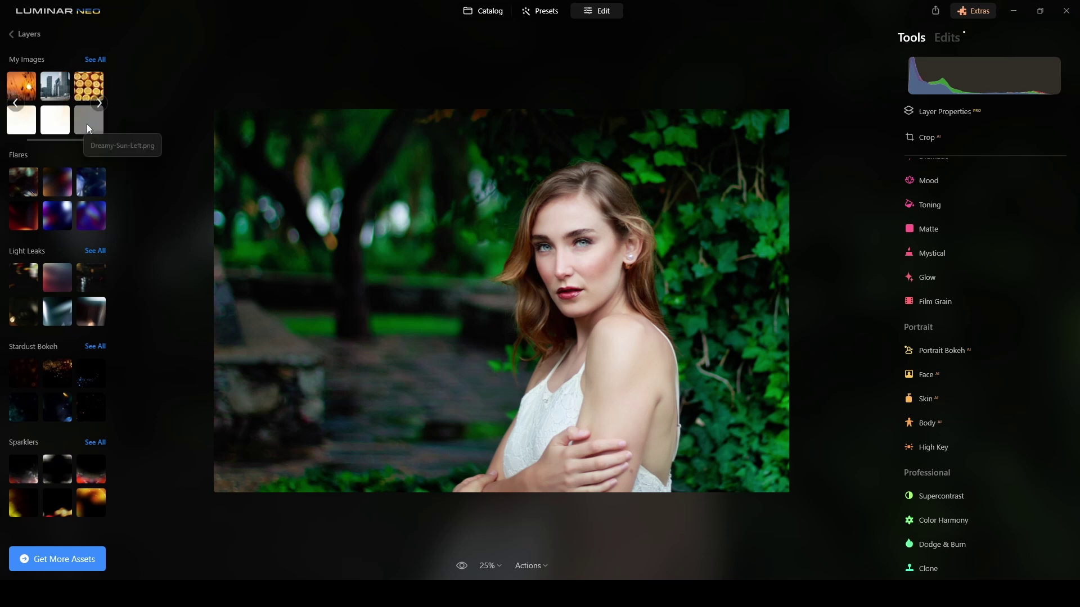
pyautogui.moveTo(396, 130); pyautogui.dragTo(397, 124)
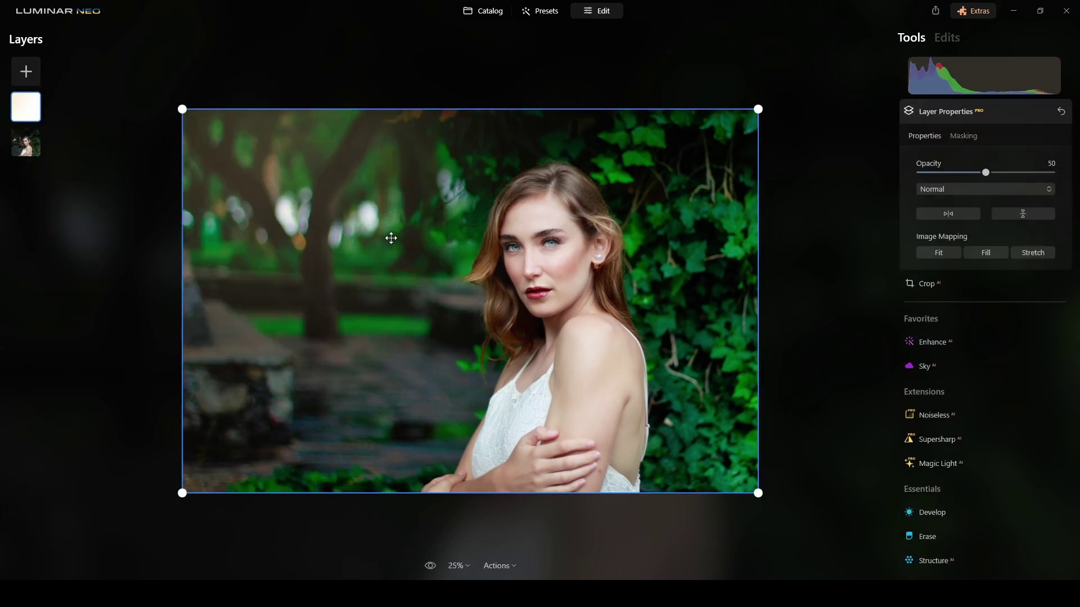
# Stretch the sun overlay past the photo edges and set its Opacity to 100
pyautogui.moveTo(181, 110); pyautogui.dragTo(120, 48)
pyautogui.moveTo(278, 173); pyautogui.dragTo(335, 210)
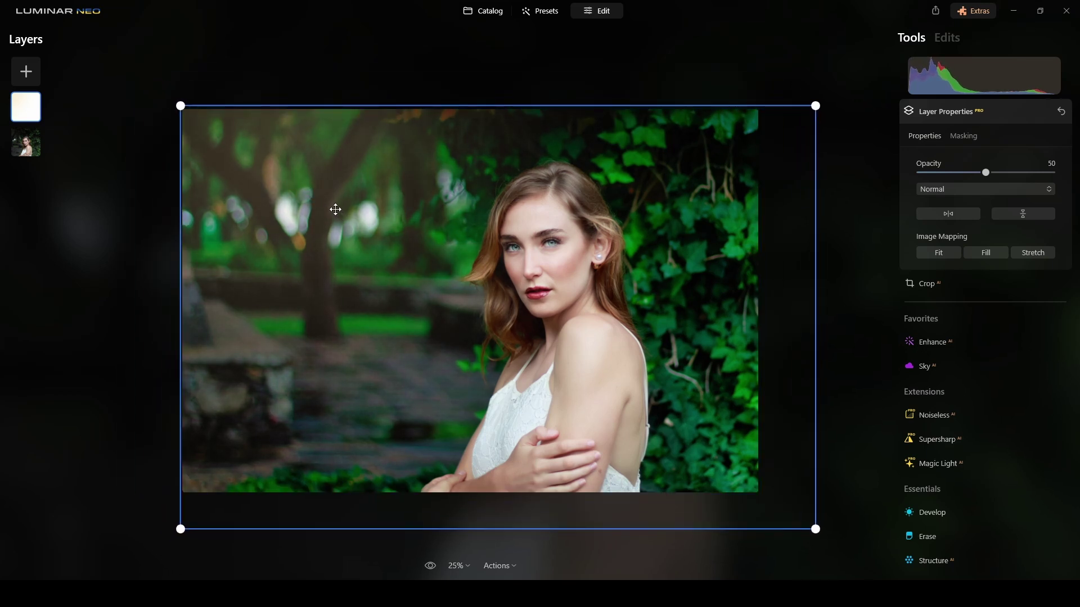
pyautogui.moveTo(817, 529); pyautogui.dragTo(845, 548)
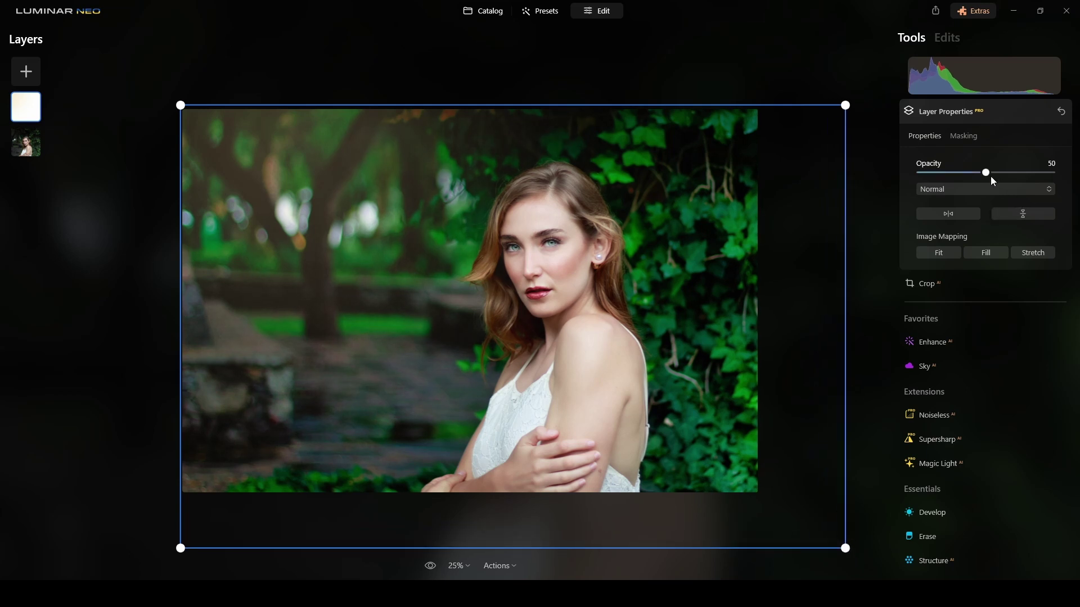
pyautogui.moveTo(987, 172); pyautogui.dragTo(1077, 178)
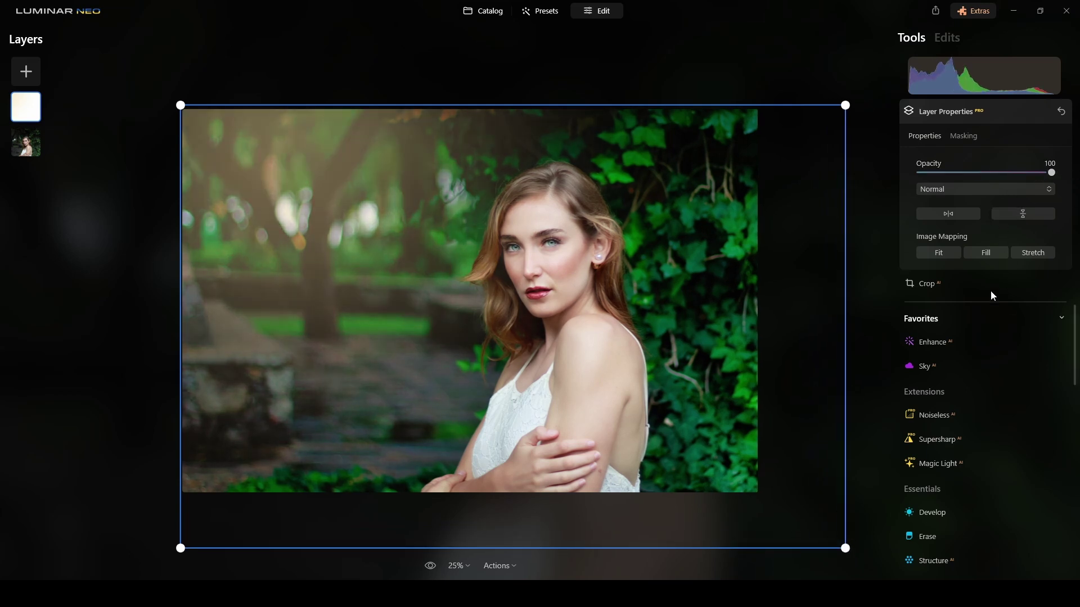
pyautogui.click(1006, 119)
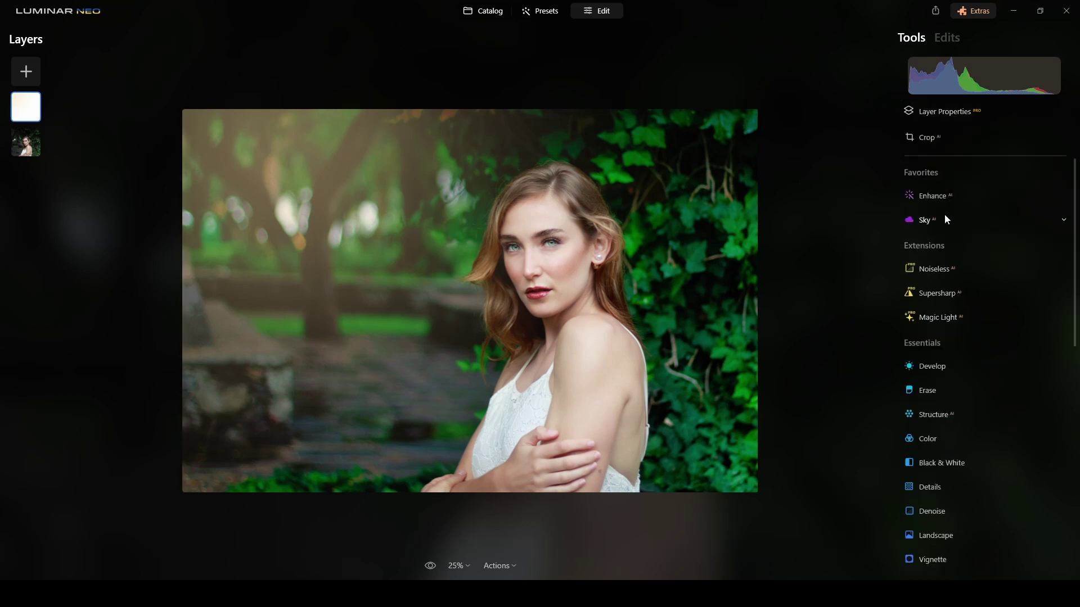
# Raise the overlay's Develop Color Tint to 62 to push it toward pink
pyautogui.scroll(-4, 945, 217)
pyautogui.click(944, 168)
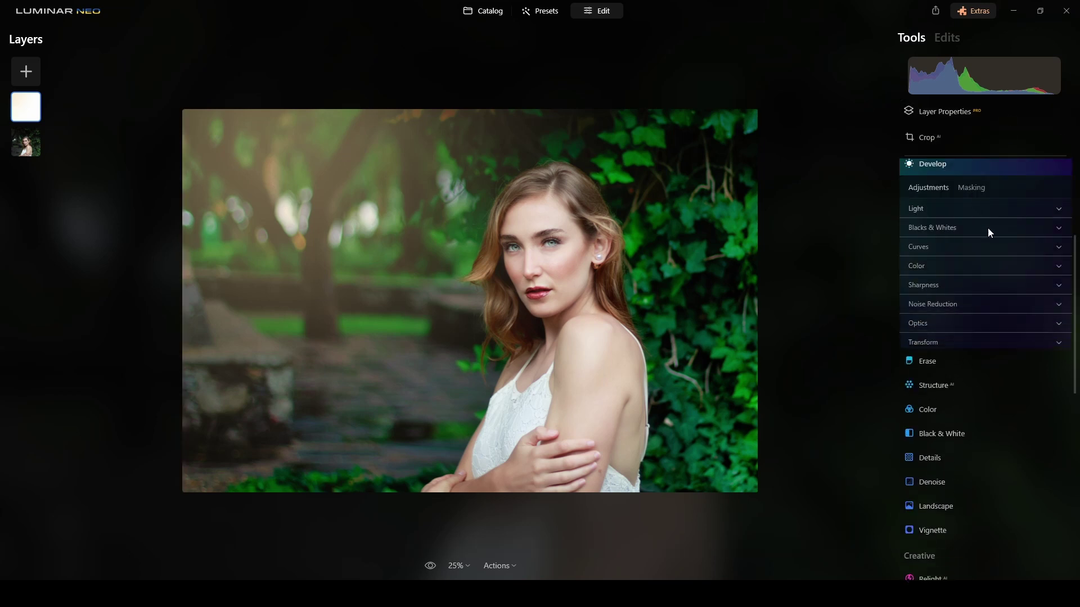
pyautogui.click(1060, 298)
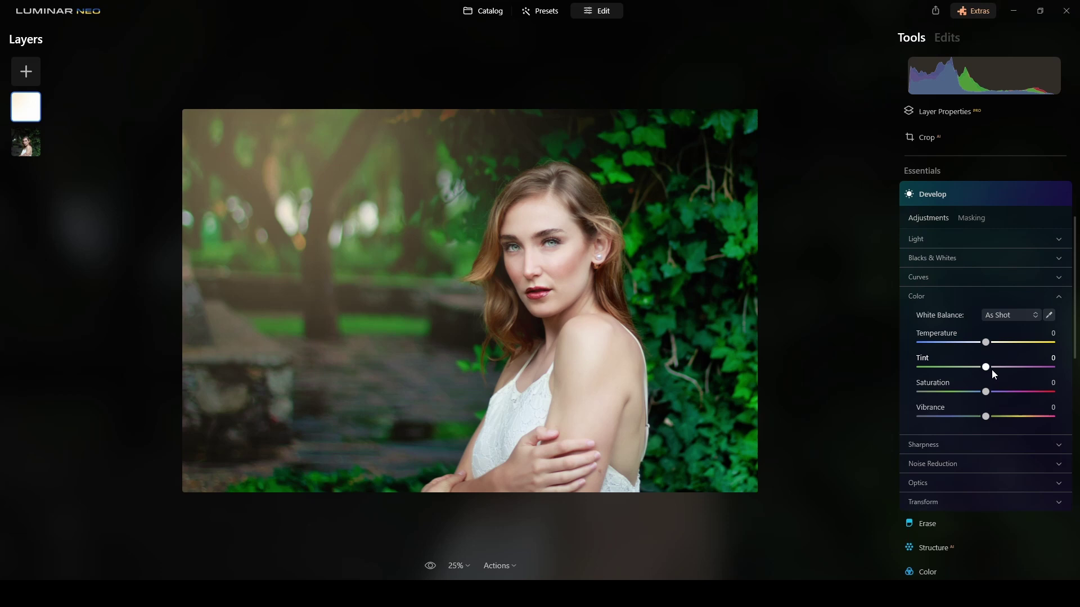
pyautogui.moveTo(991, 369); pyautogui.dragTo(1022, 372)
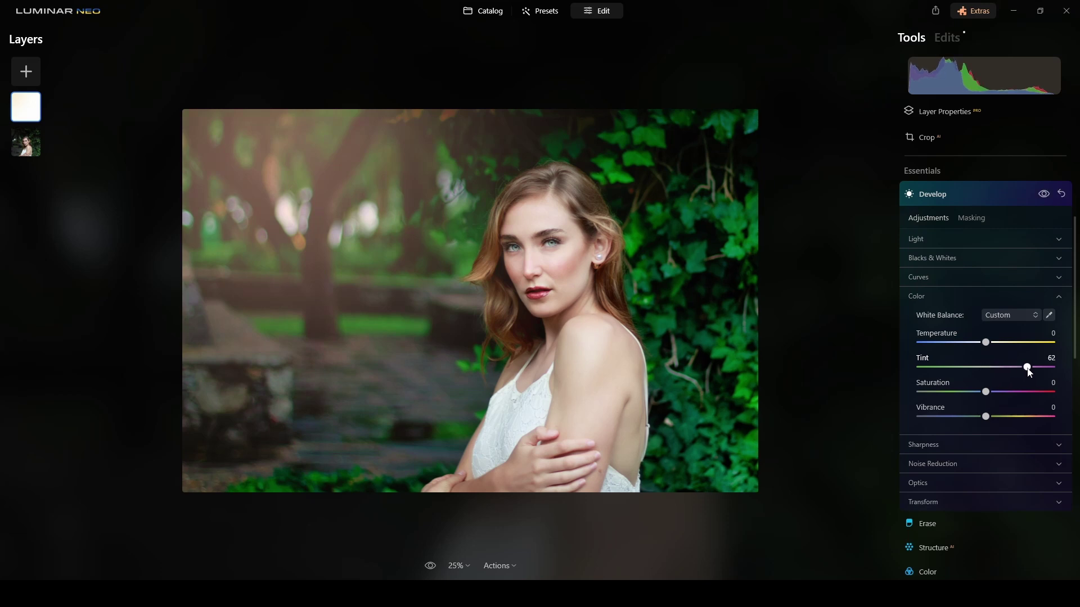
pyautogui.click(970, 194)
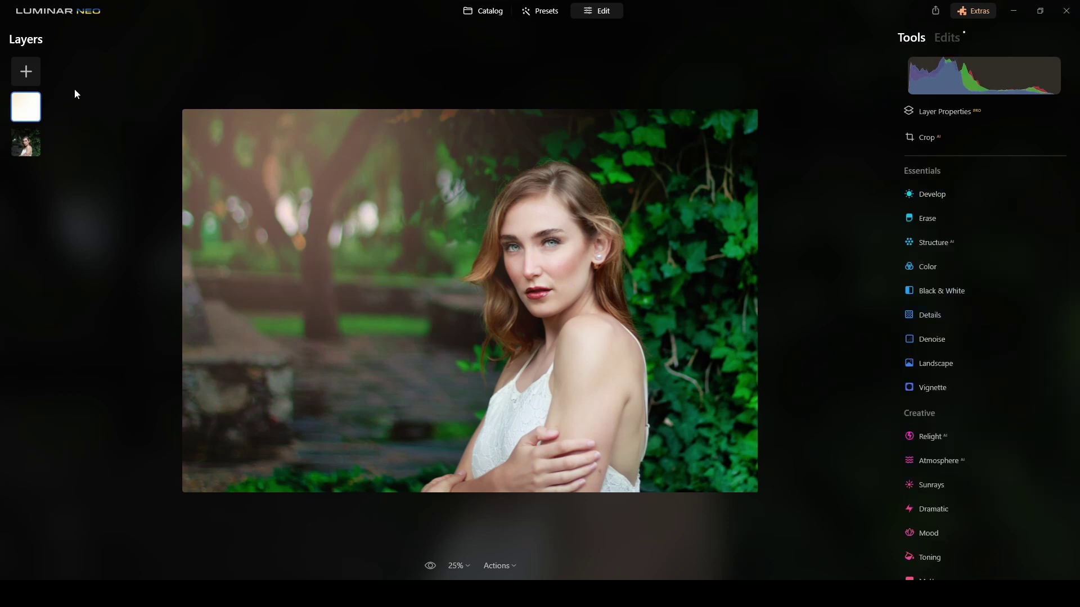
# Add Dreamy-Sun-Right as a new layer, flip it vertically, and set opacity around 64
pyautogui.click(34, 74)
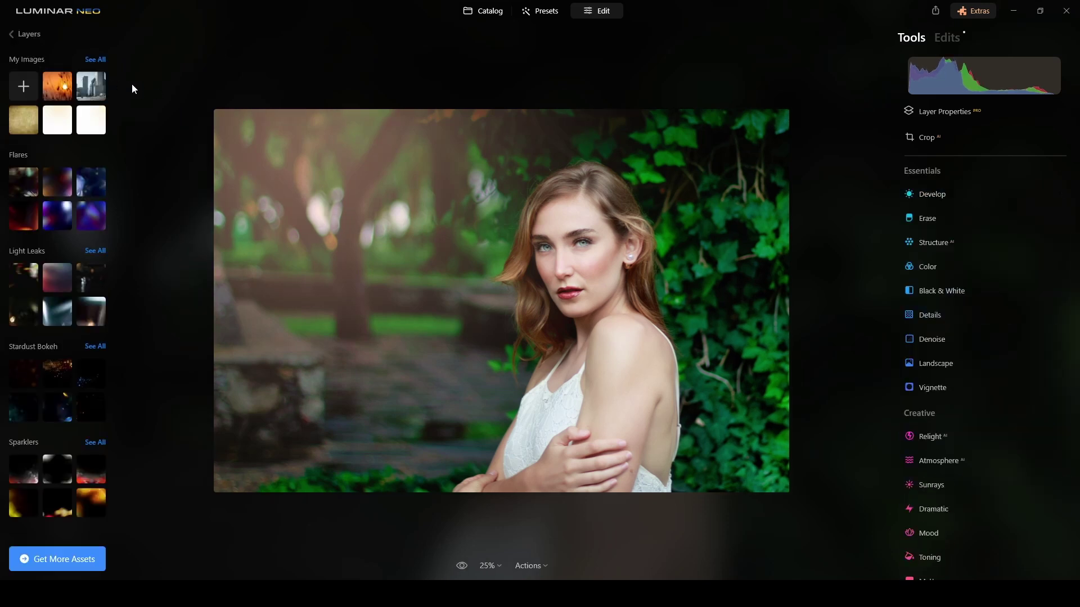
pyautogui.click(87, 126)
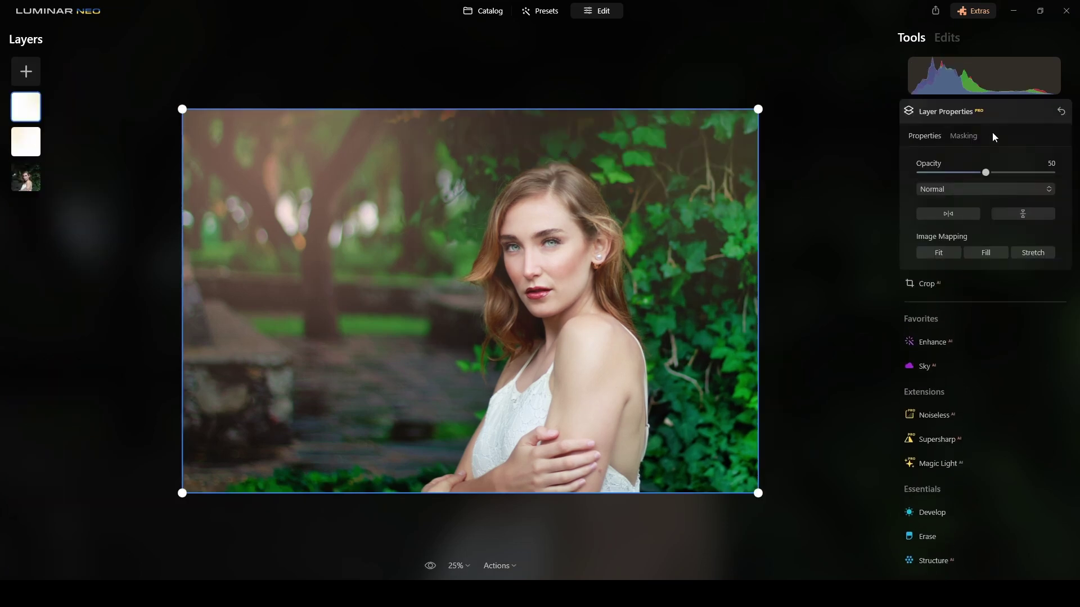
pyautogui.click(964, 138)
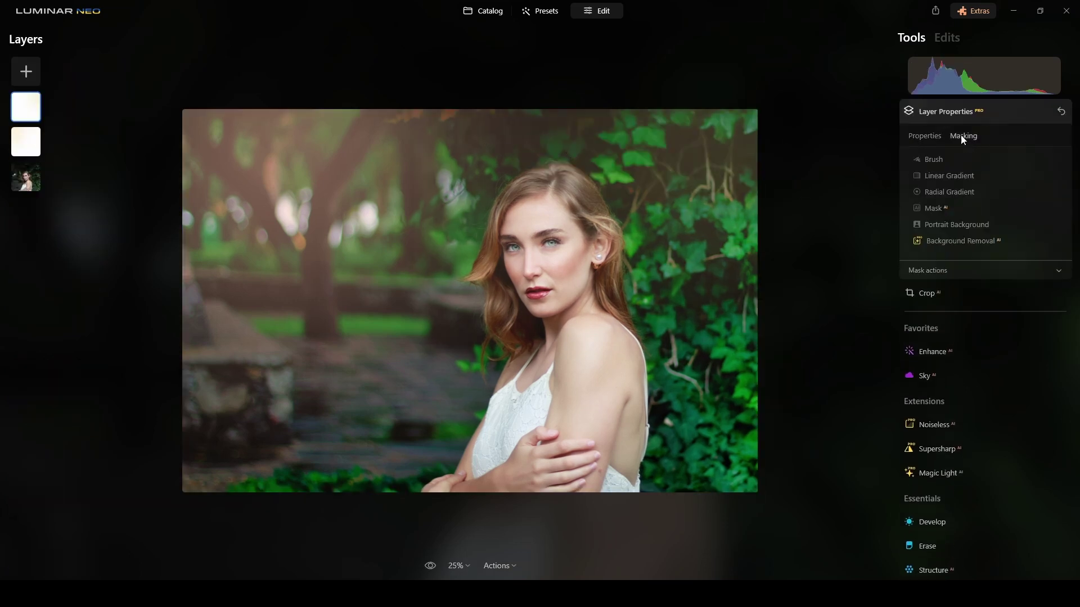
pyautogui.click(912, 139)
pyautogui.click(1026, 215)
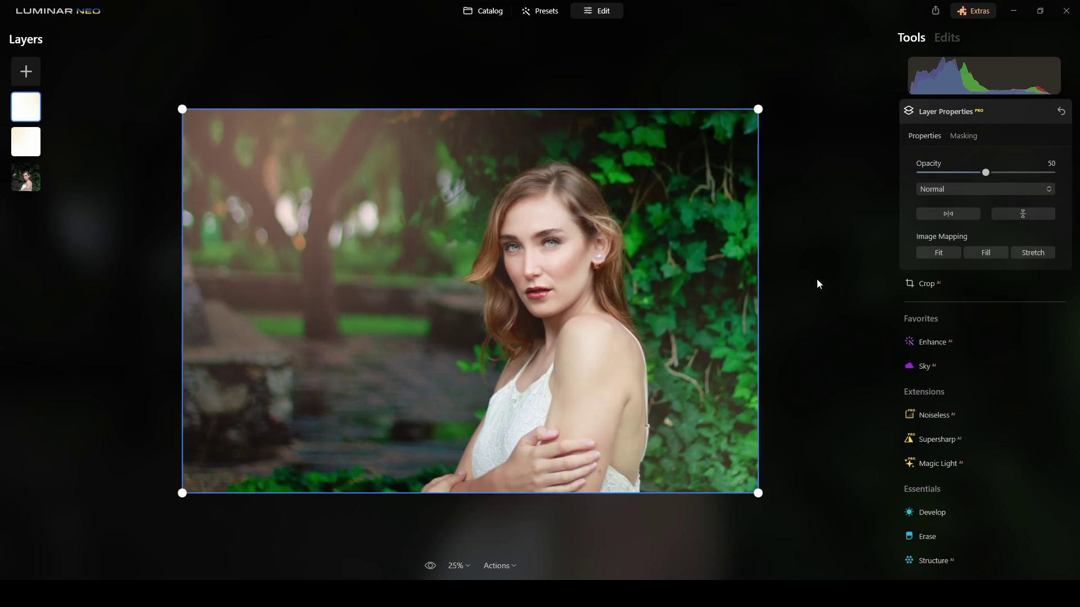
pyautogui.moveTo(984, 173); pyautogui.dragTo(1005, 175)
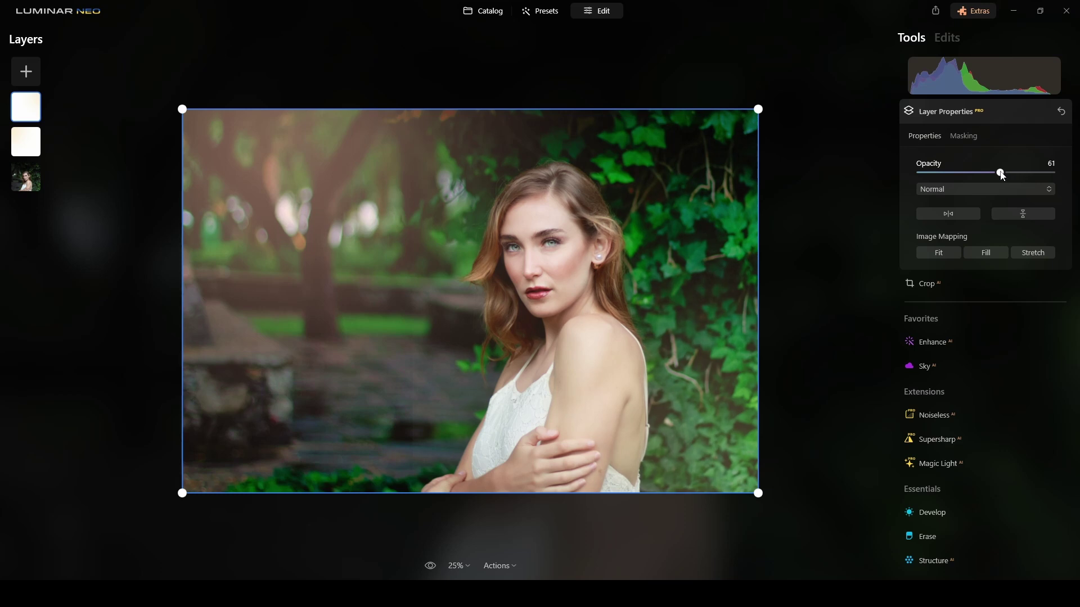
# Give the top sun overlay a Develop Tint of 67
pyautogui.click(1015, 118)
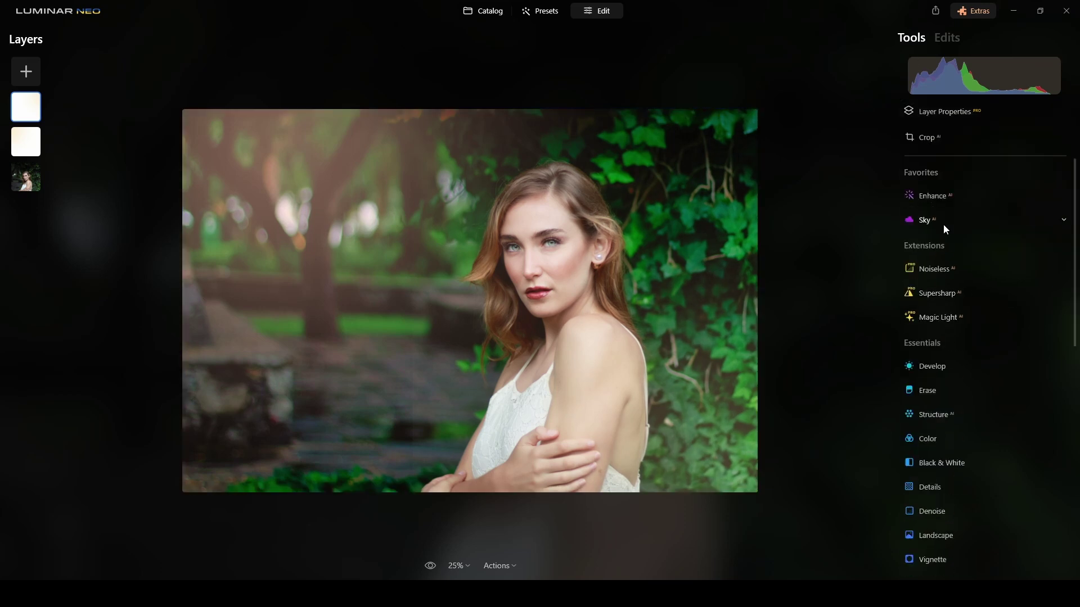
pyautogui.click(946, 365)
pyautogui.scroll(-3, 967, 407)
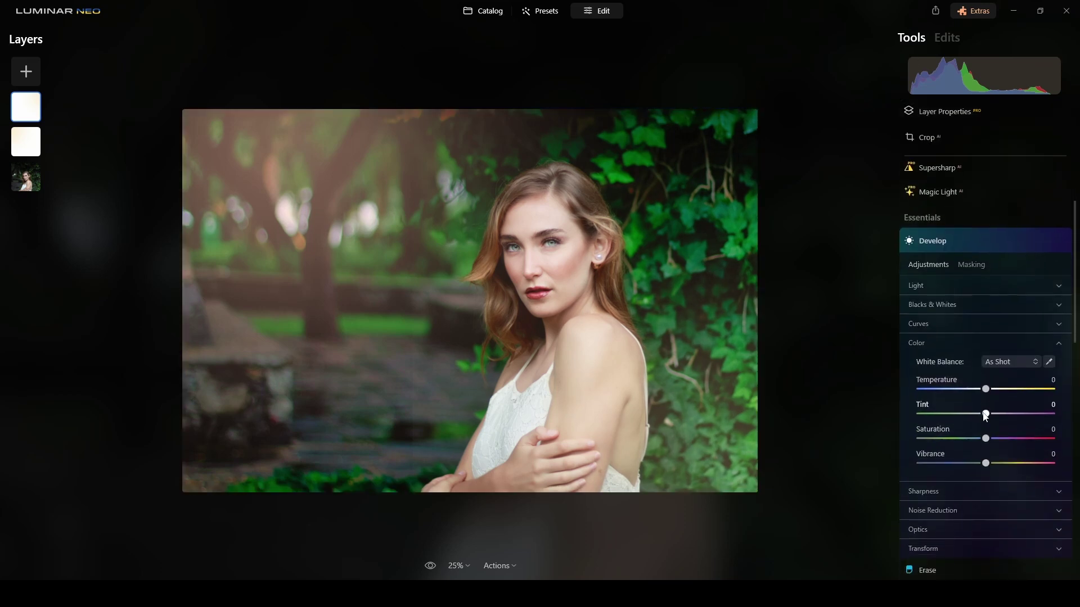
pyautogui.moveTo(985, 414); pyautogui.dragTo(1028, 418)
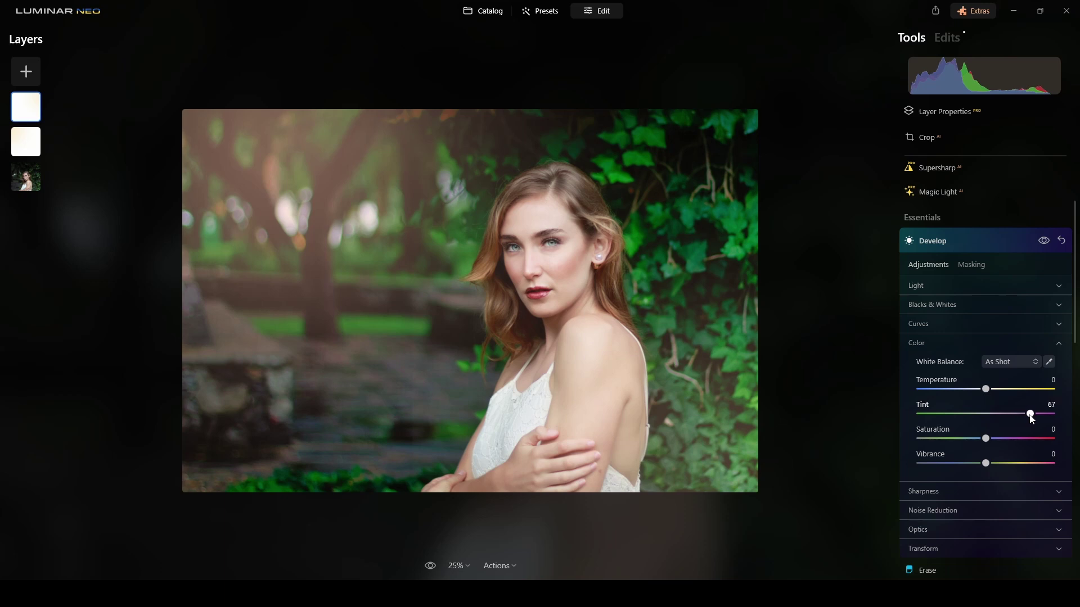
pyautogui.click(981, 241)
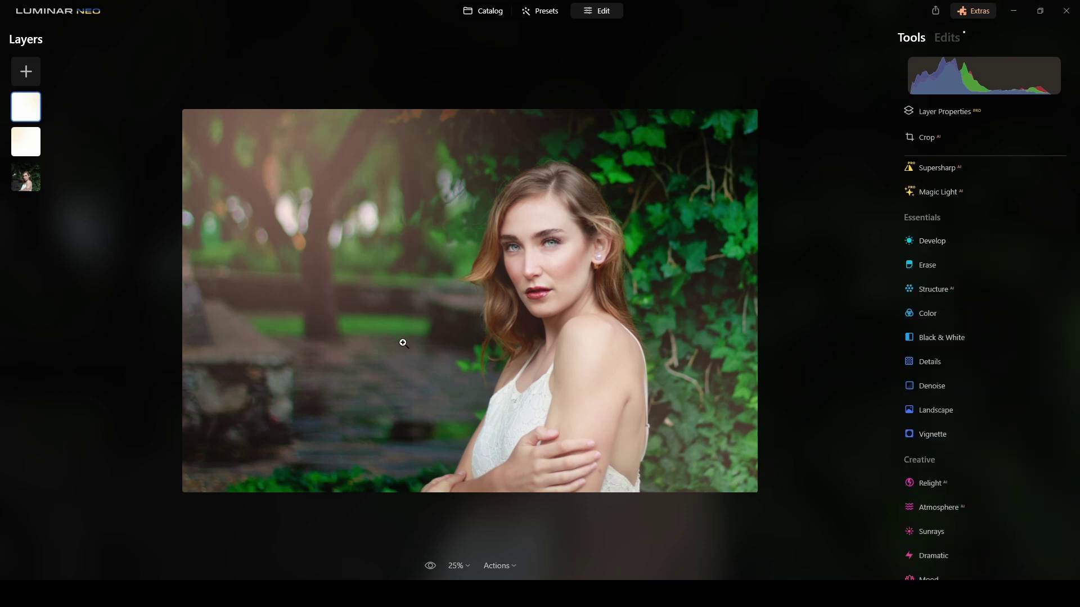
# Toggle the compare view to check the tinted edit against the original
pyautogui.click(430, 566)
pyautogui.click(430, 567)
pyautogui.click(430, 566)
pyautogui.click(430, 567)
pyautogui.click(430, 567)
pyautogui.click(430, 567)
pyautogui.click(430, 567)
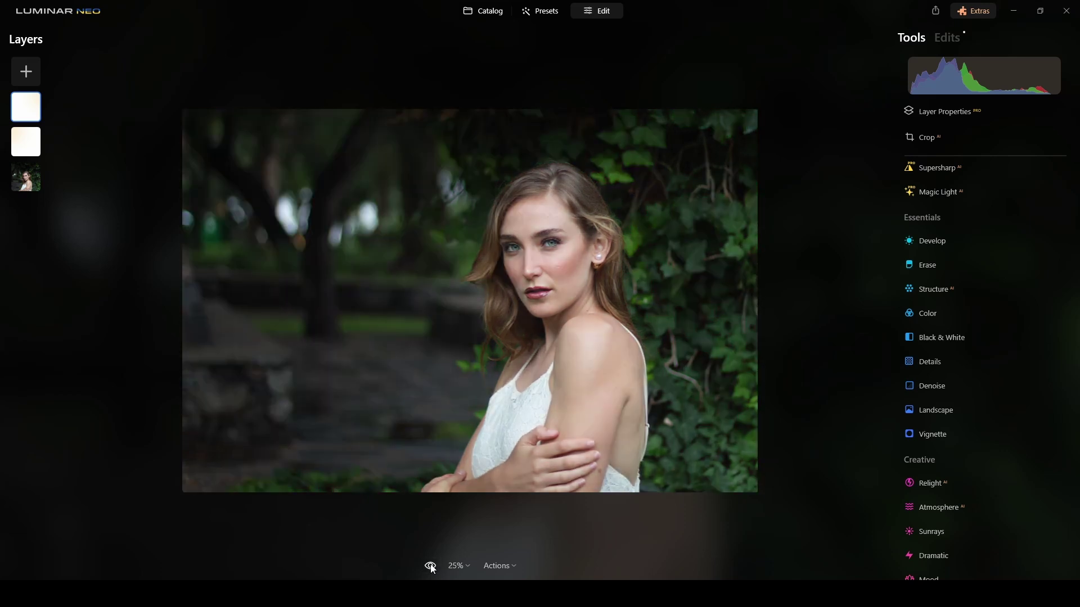
pyautogui.click(430, 567)
pyautogui.scroll(-1, 993, 248)
pyautogui.scroll(-8, 993, 244)
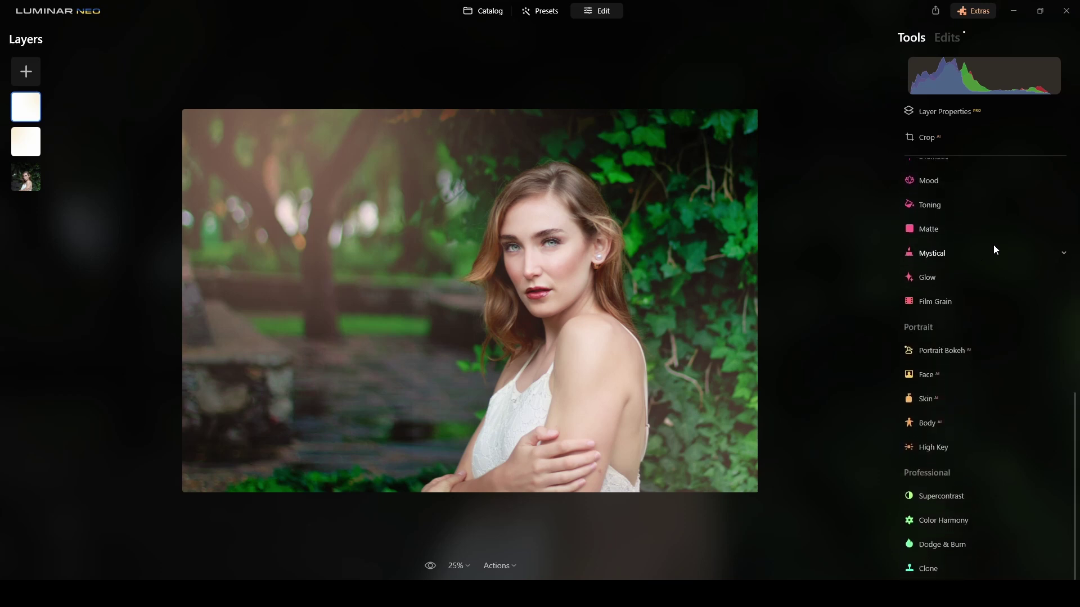
pyautogui.scroll(8, 993, 246)
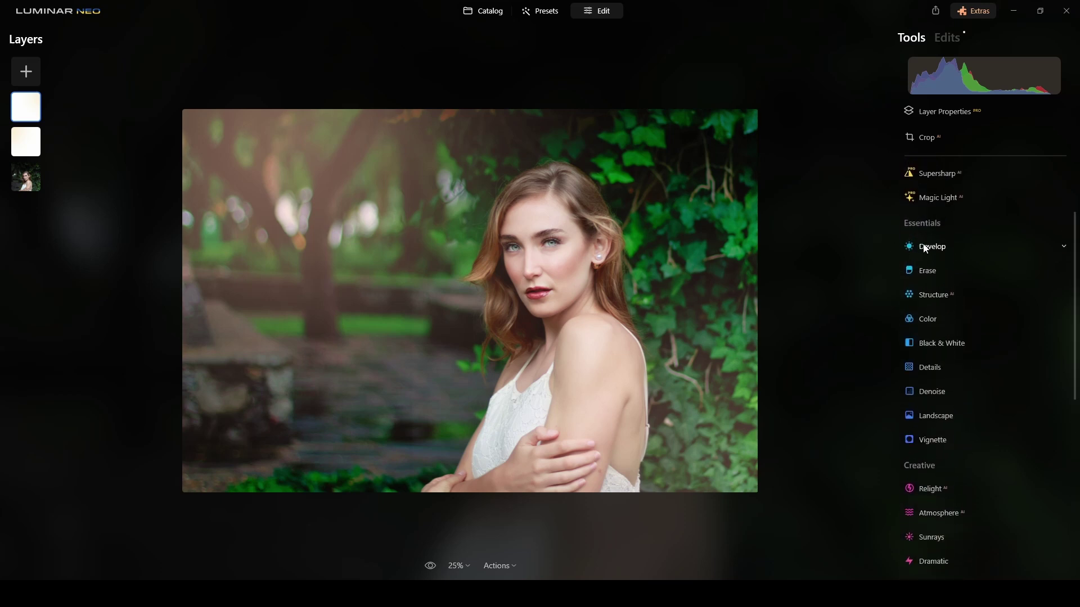
# Select the original portrait layer and bring up its Develop adjustments
pyautogui.click(934, 253)
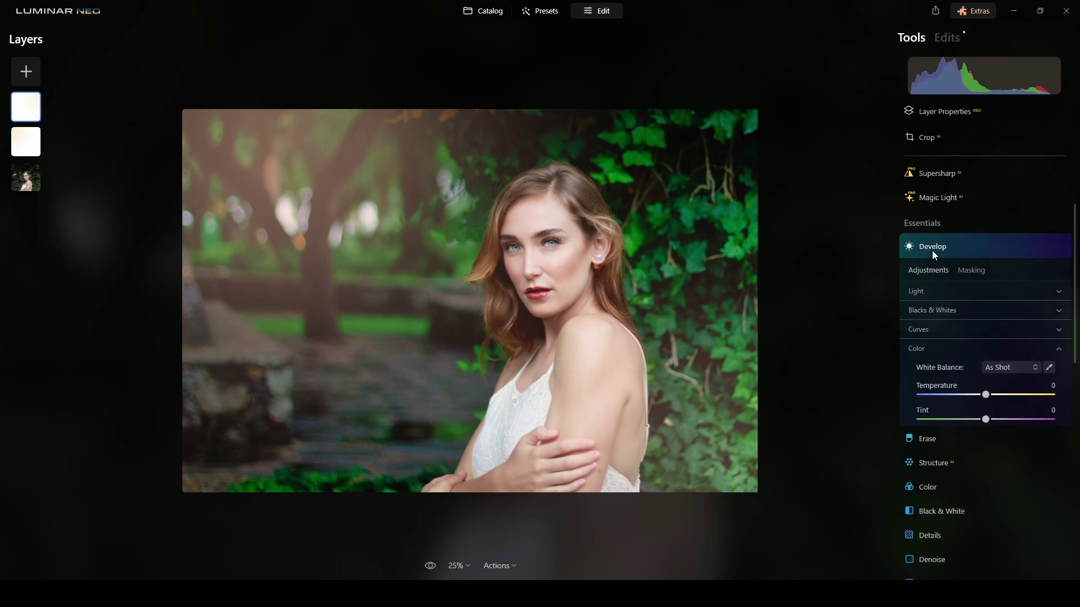
pyautogui.click(25, 179)
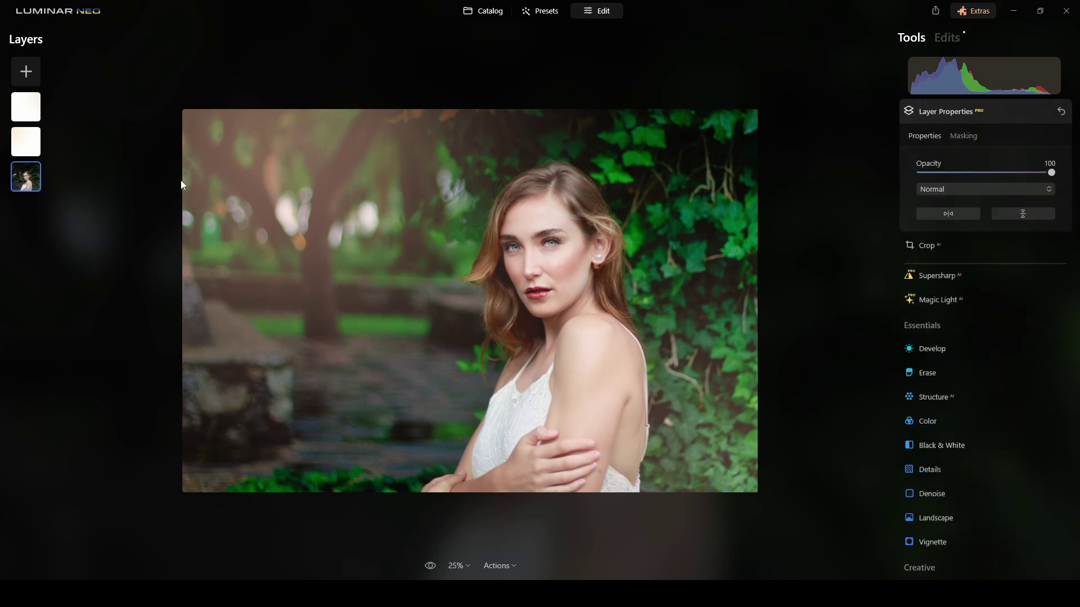
pyautogui.click(1011, 119)
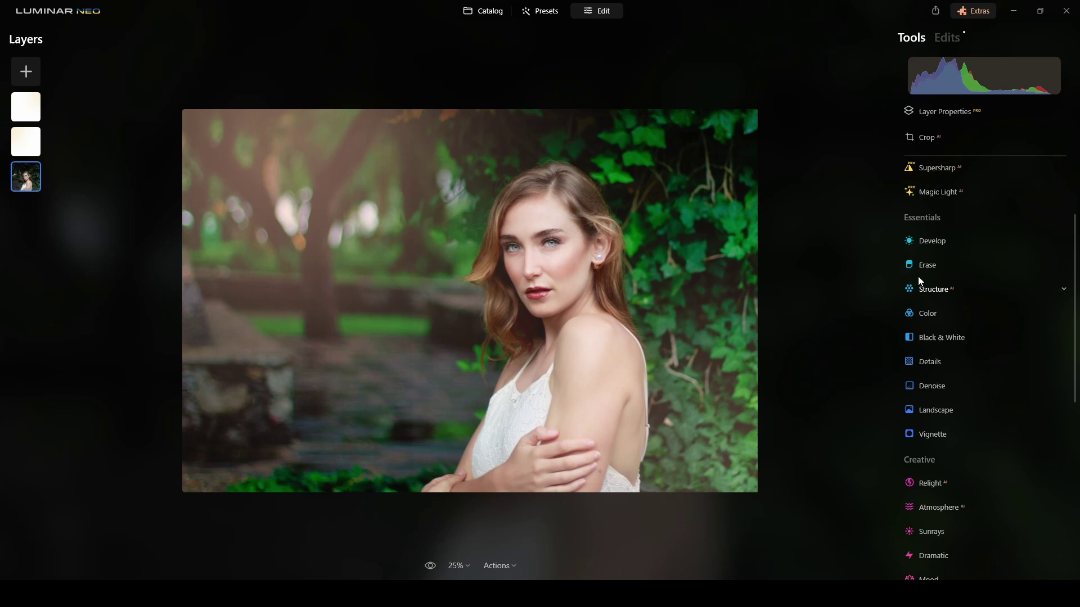
pyautogui.click(927, 243)
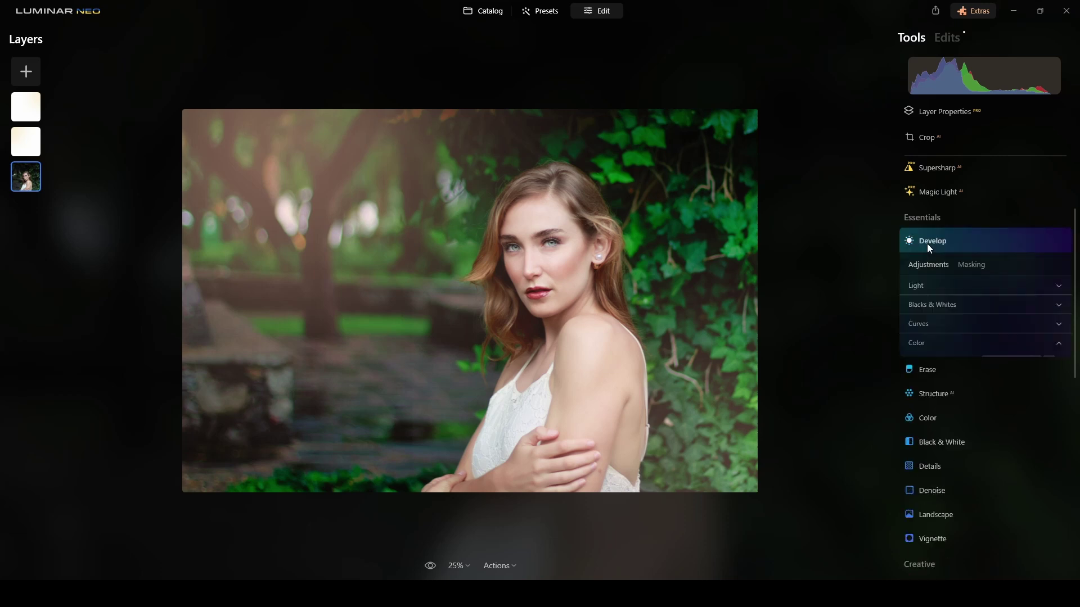
pyautogui.click(1050, 343)
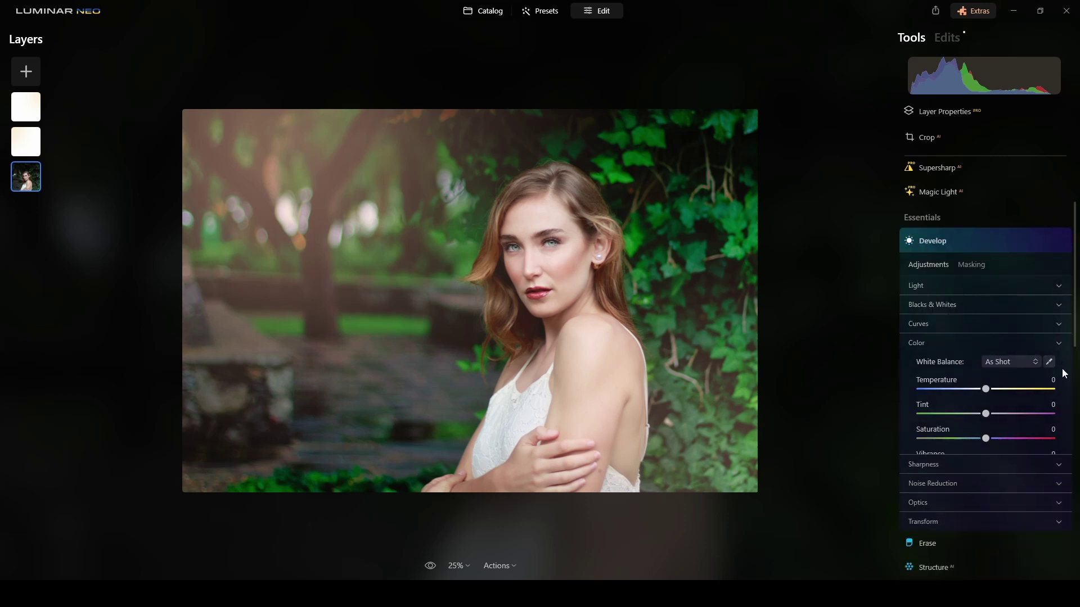
# Draw a linear gradient mask over the lower part of the portrait
pyautogui.click(972, 265)
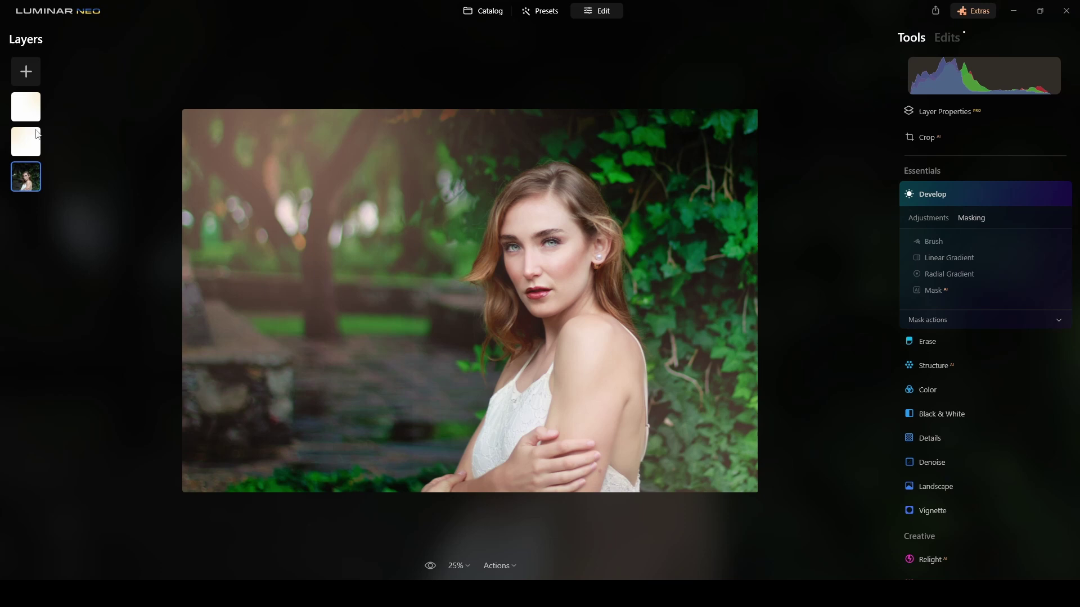
pyautogui.click(938, 261)
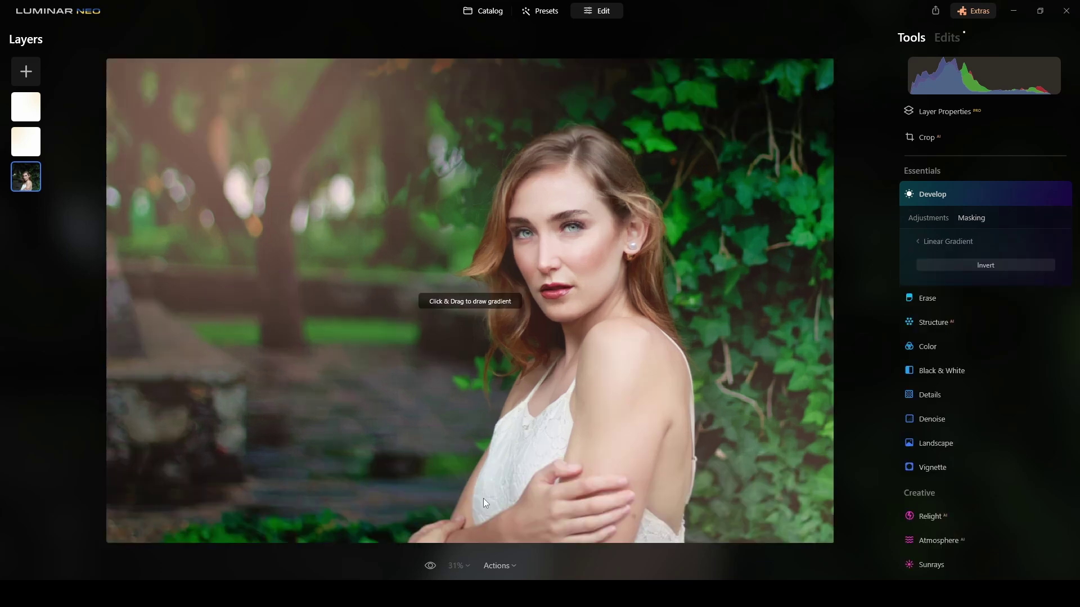
pyautogui.moveTo(464, 541); pyautogui.dragTo(467, 277)
pyautogui.moveTo(468, 411); pyautogui.dragTo(469, 420)
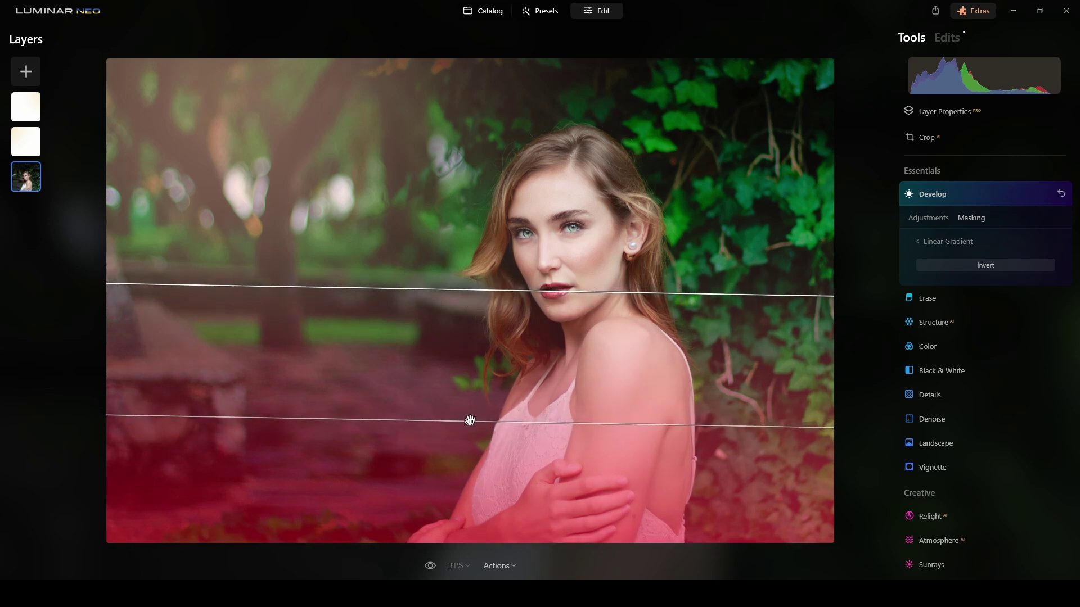
# Lower the masked area's Exposure to -2.65
pyautogui.click(931, 217)
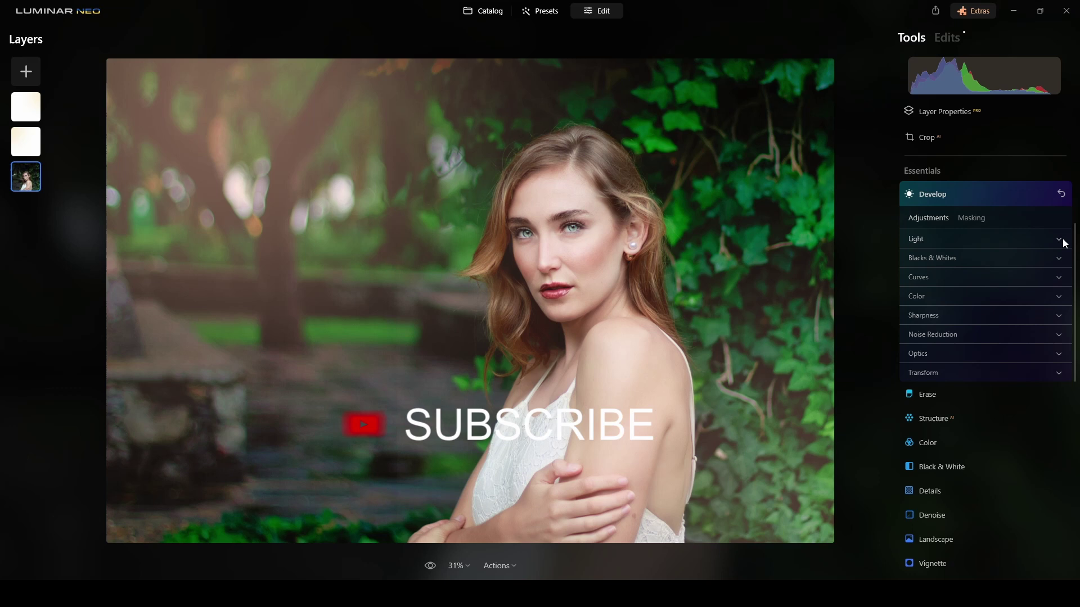
pyautogui.click(1001, 241)
pyautogui.moveTo(987, 266); pyautogui.dragTo(955, 270)
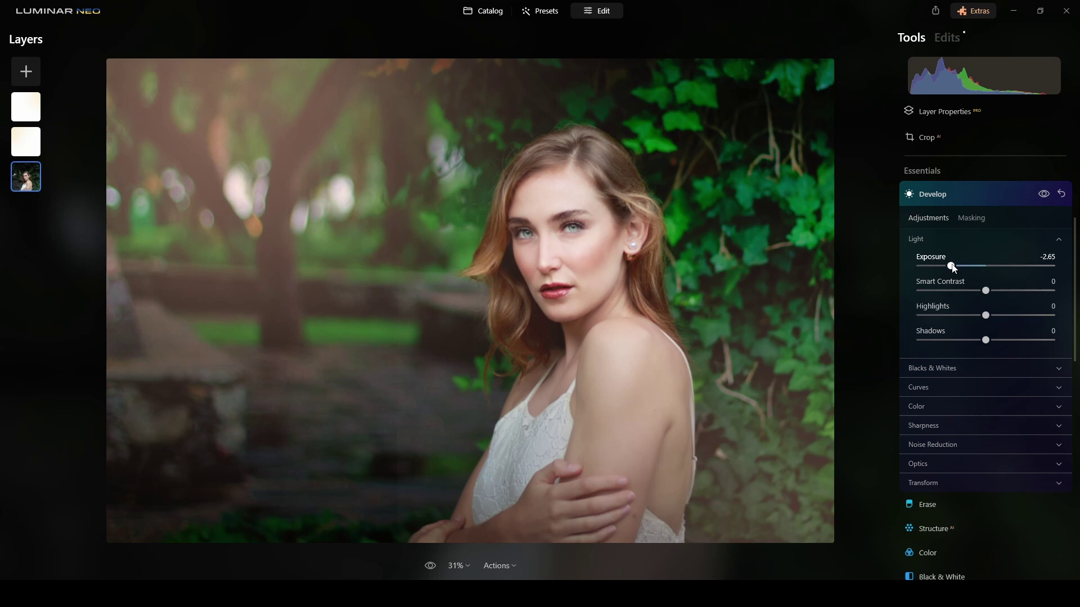
pyautogui.click(968, 218)
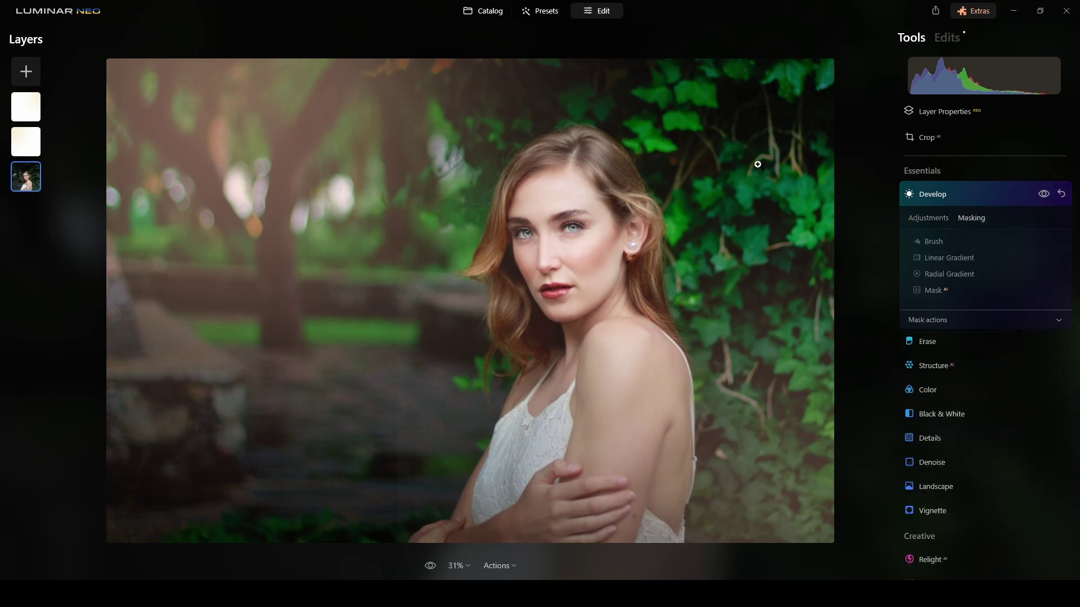
# Redraw the linear gradient diagonally across the photo's lower-left side
pyautogui.click(942, 258)
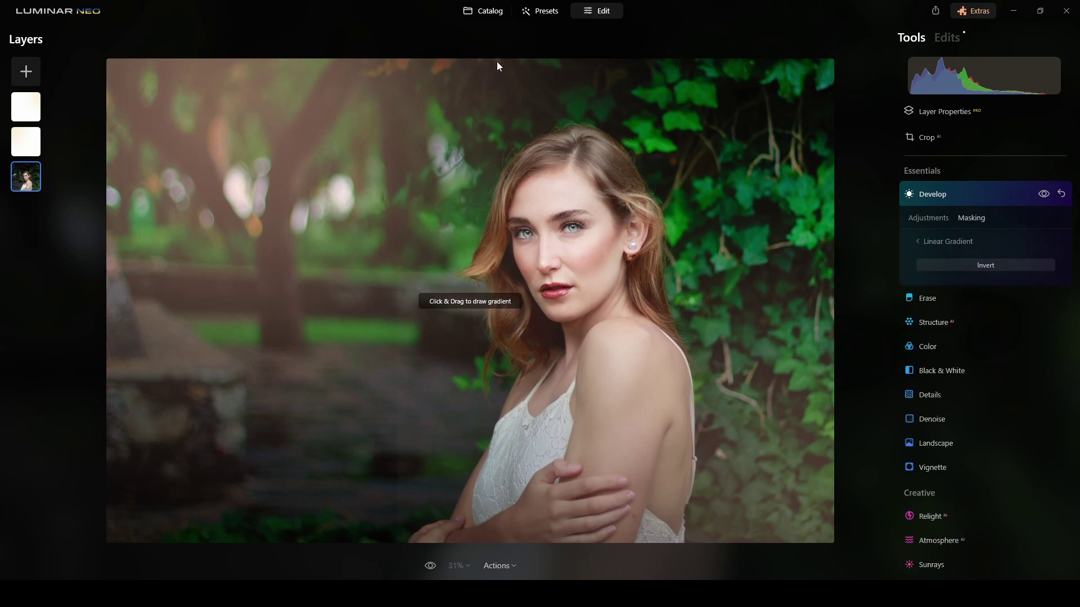
pyautogui.moveTo(498, 63)
pyautogui.mouseDown()
pyautogui.moveTo(504, 110)
pyautogui.moveTo(549, 200)
pyautogui.mouseUp()
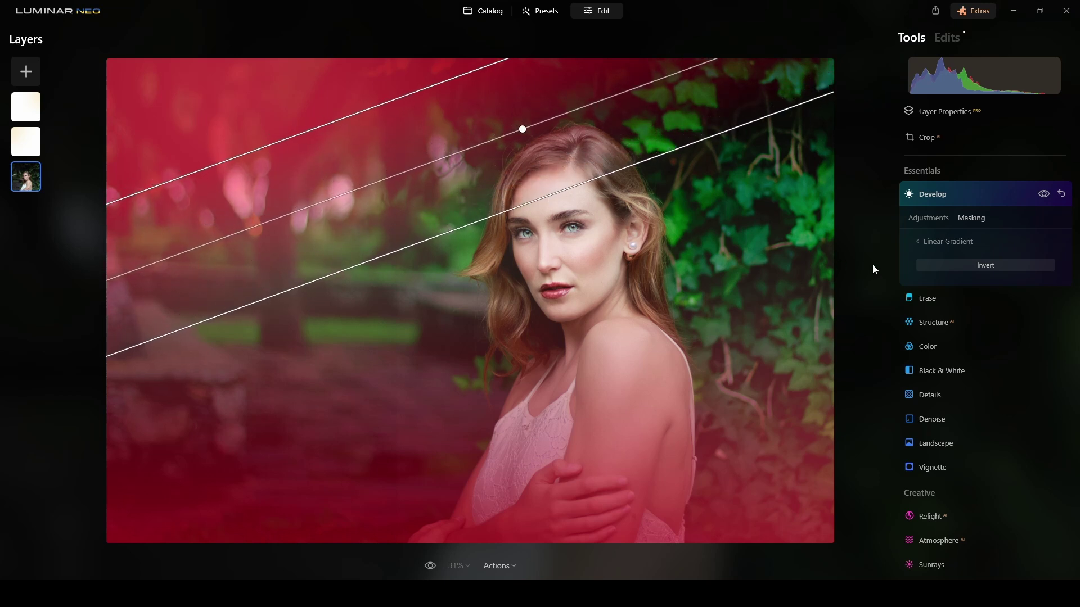
pyautogui.click(921, 222)
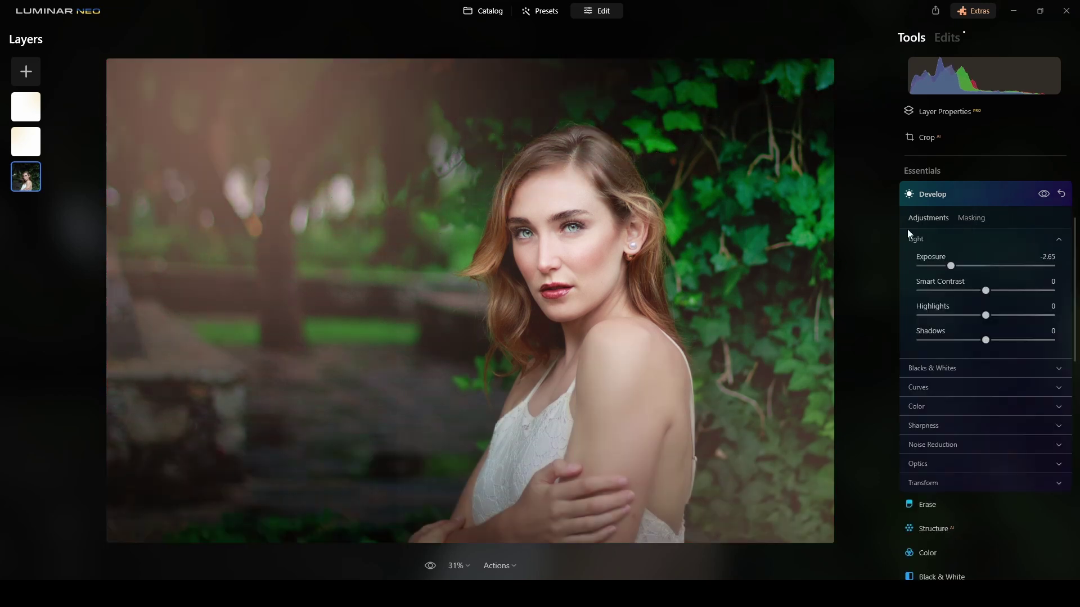
# Zoom out and compare the darkened edit with the original photo
pyautogui.hotkey('ctrl', '-')
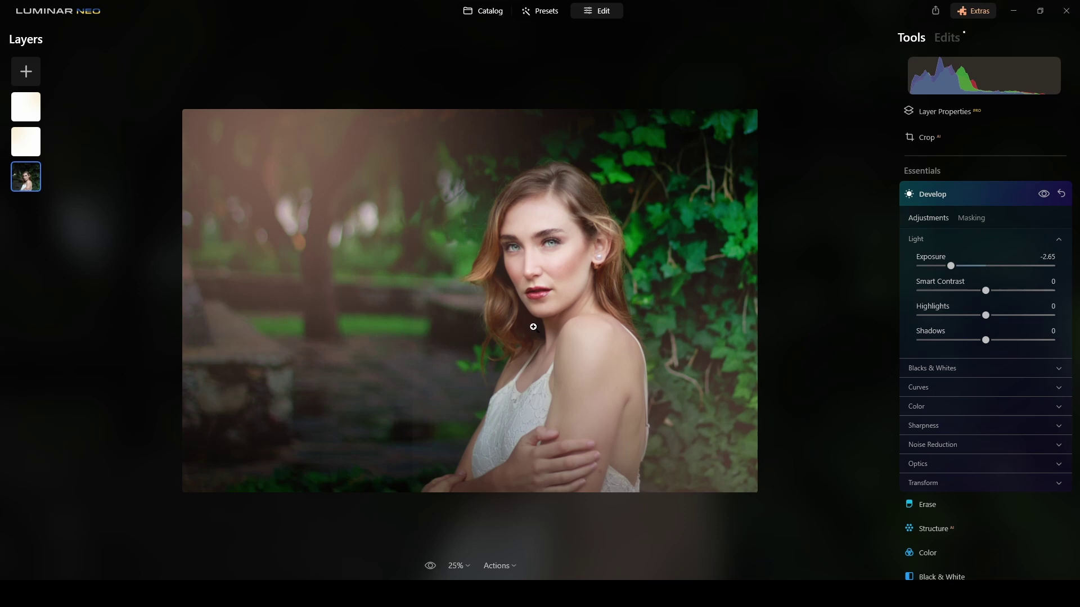
pyautogui.click(429, 567)
pyautogui.click(430, 567)
pyautogui.hotkey('ctrl', '+')
pyautogui.hotkey('ctrl', '+')
pyautogui.hotkey('ctrl', '+')
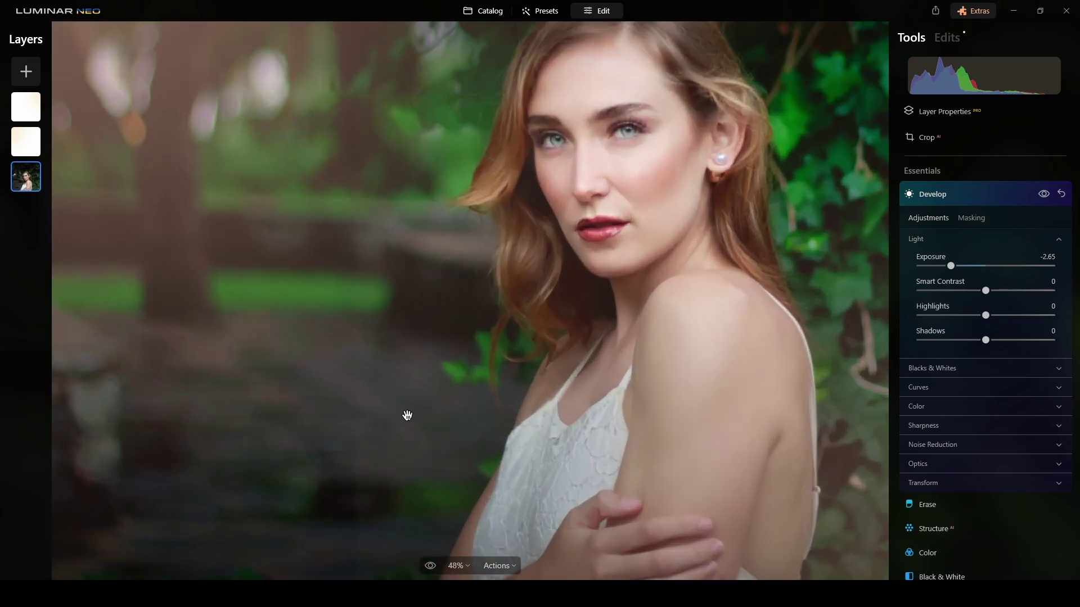
# Hide the cream overlay layer while keeping the white overlay visible
pyautogui.click(364, 348)
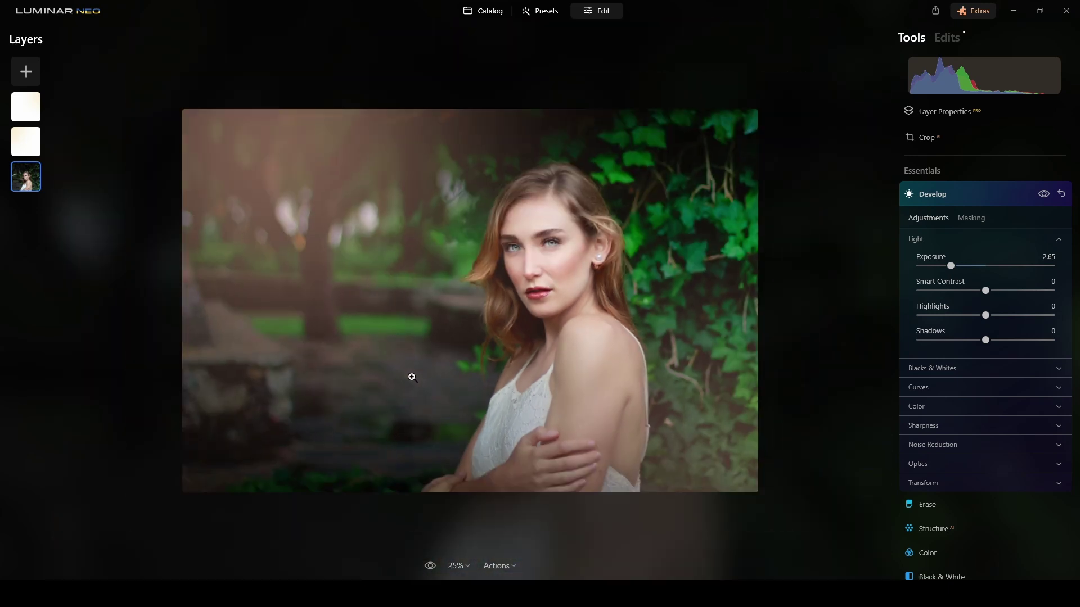
pyautogui.click(23, 115)
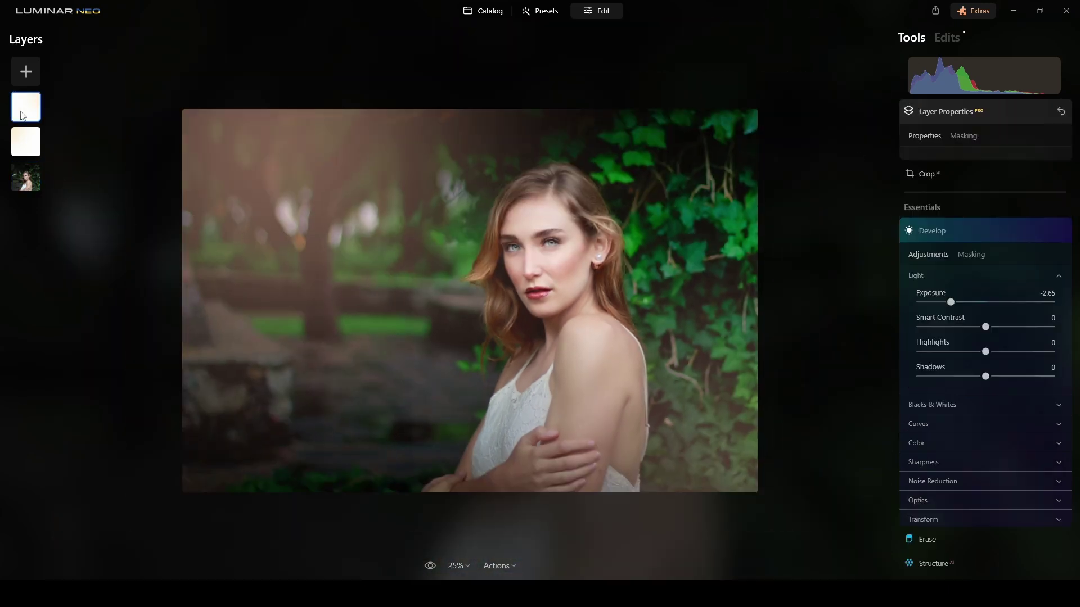
pyautogui.rightClick(25, 116)
pyautogui.click(38, 124)
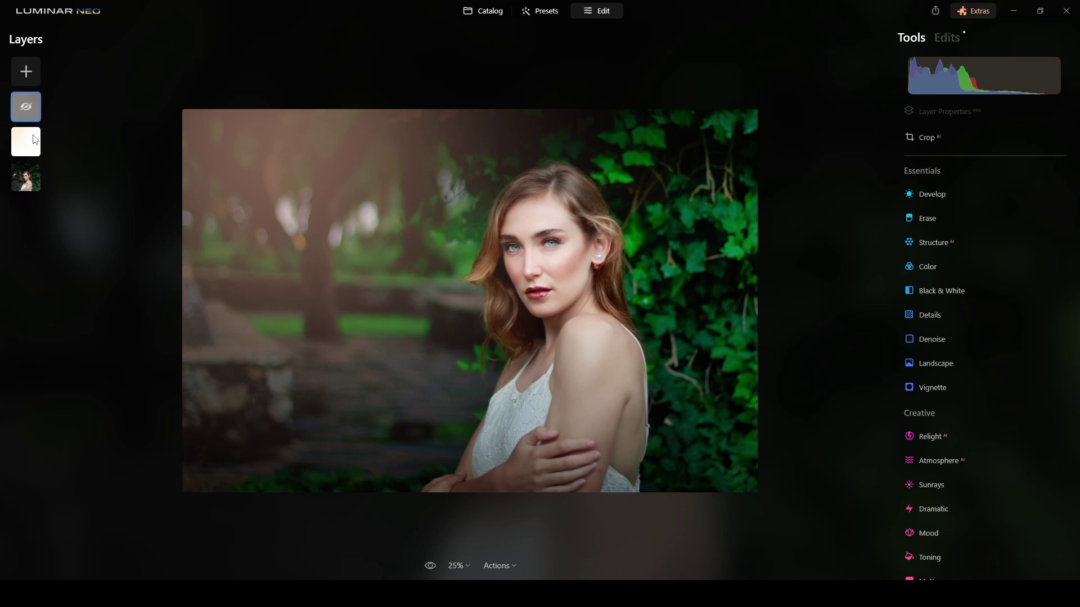
pyautogui.rightClick(32, 147)
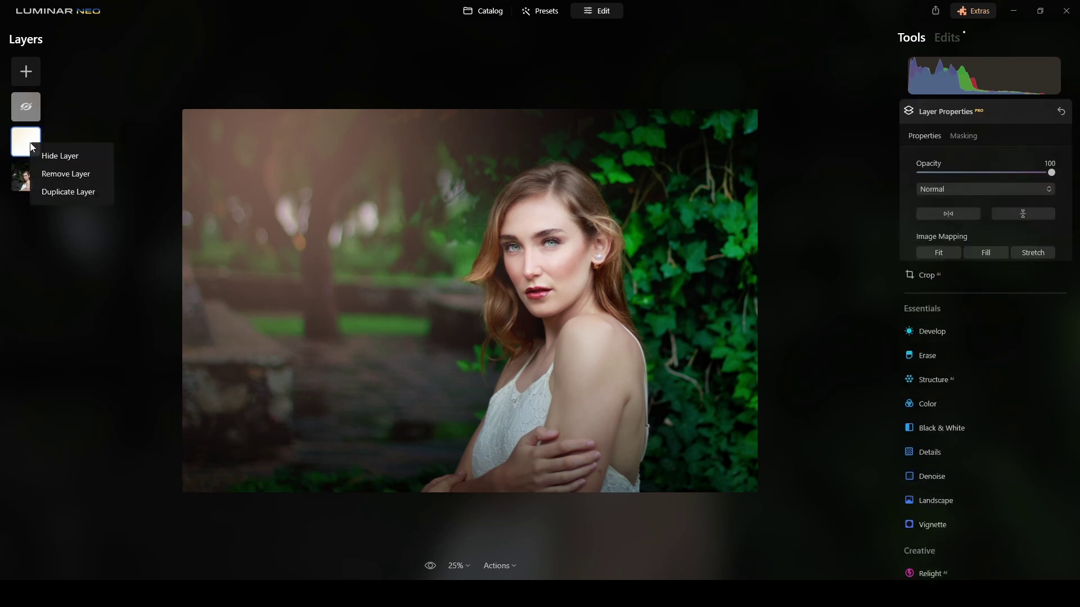
pyautogui.click(71, 158)
pyautogui.rightClick(29, 111)
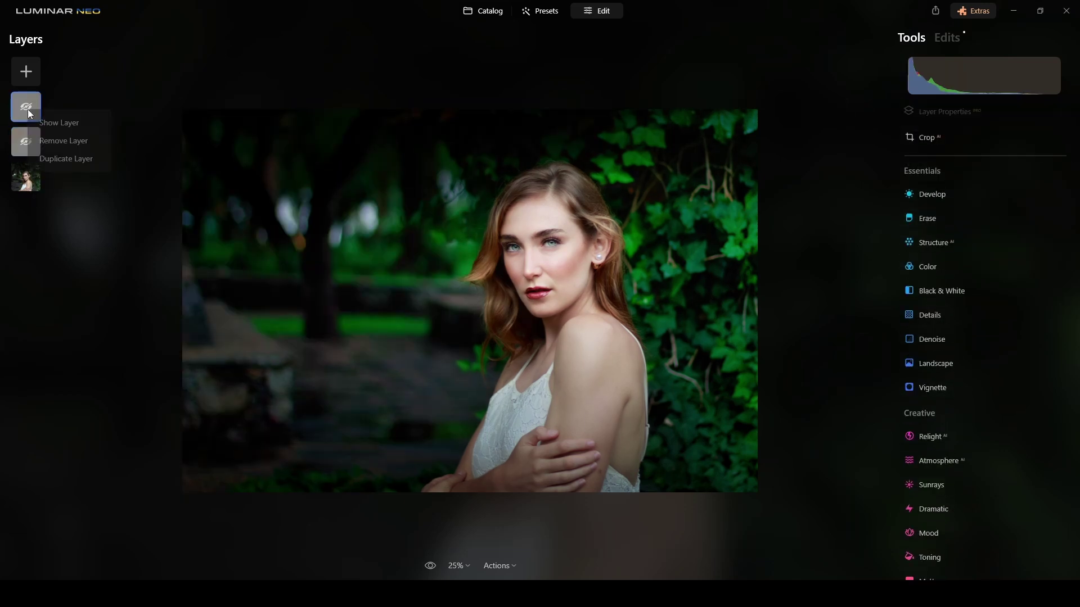
pyautogui.click(42, 118)
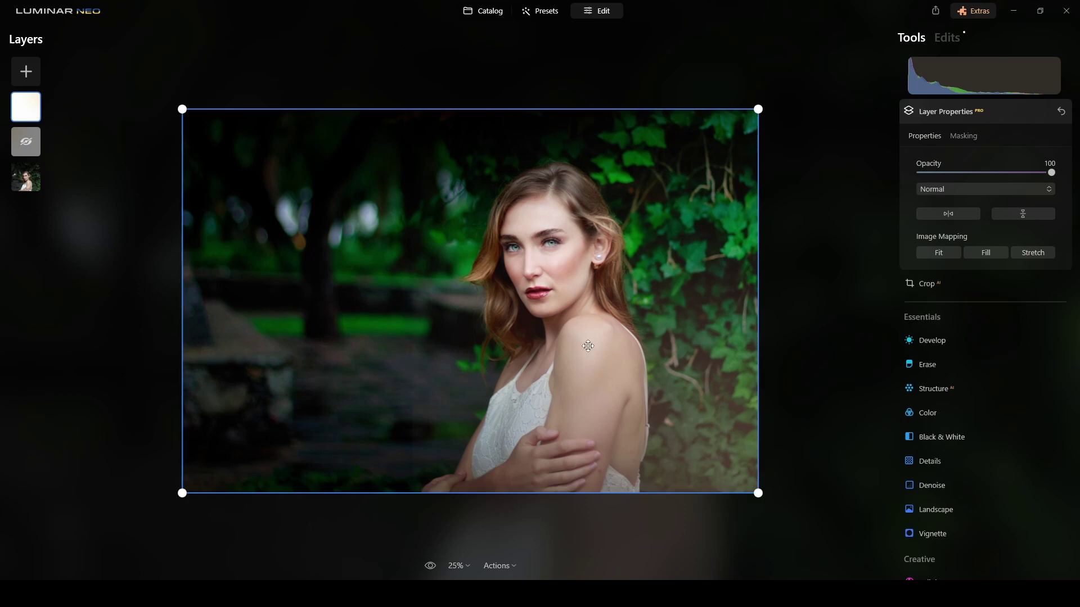
# Move the white overlay up and left and enlarge it slightly
pyautogui.moveTo(575, 342)
pyautogui.mouseDown()
pyautogui.moveTo(505, 327)
pyautogui.moveTo(460, 332)
pyautogui.moveTo(586, 343)
pyautogui.mouseUp()
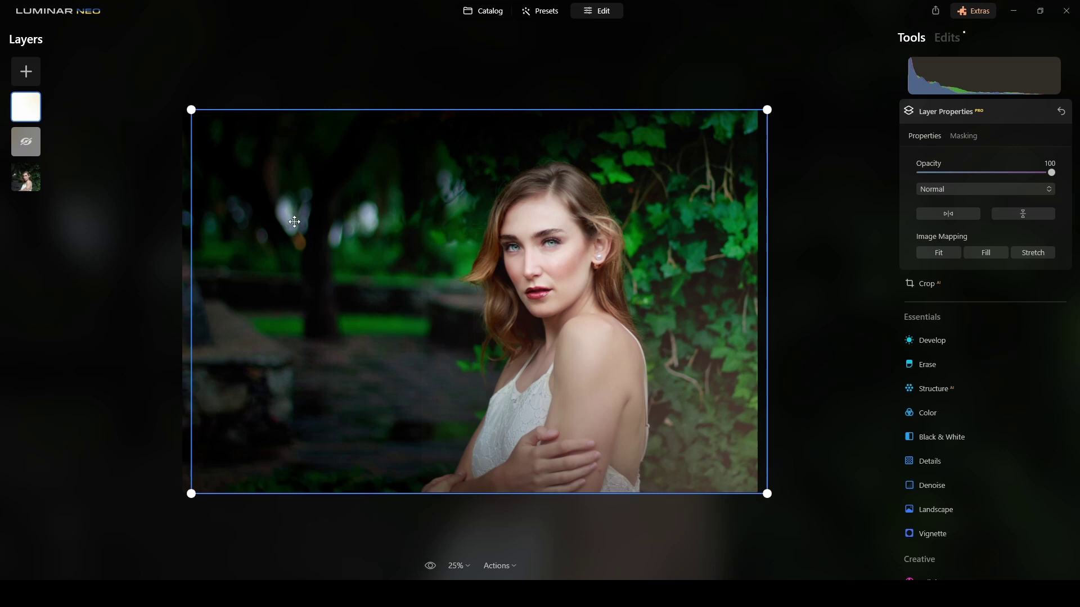
pyautogui.moveTo(410, 238); pyautogui.dragTo(403, 237)
pyautogui.moveTo(183, 109); pyautogui.dragTo(179, 106)
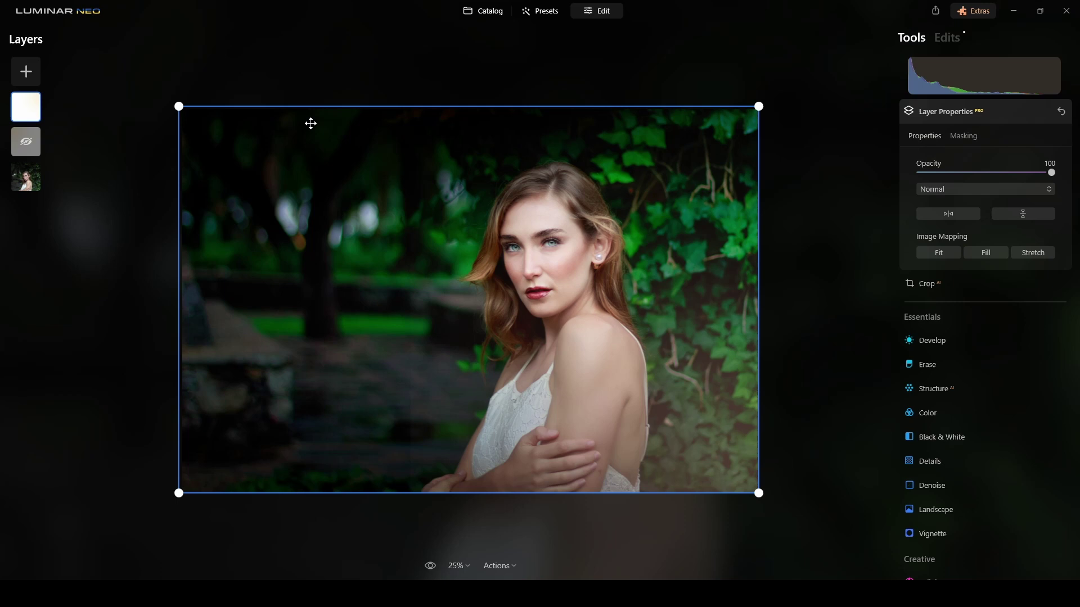
# Set up an erasing mask brush on the overlay at Size 217, Strength 34
pyautogui.click(956, 137)
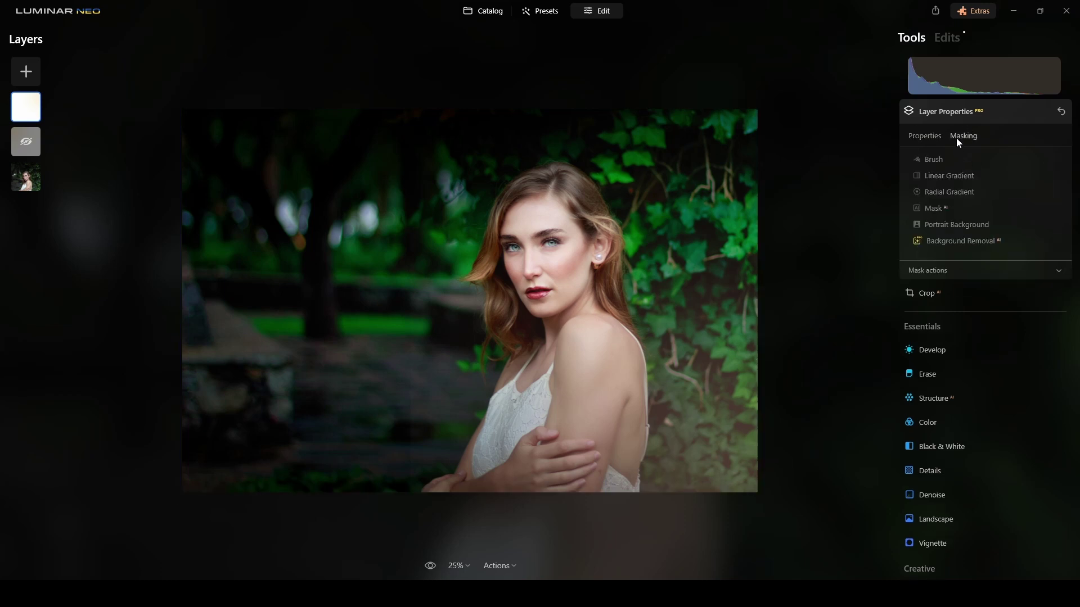
pyautogui.click(931, 158)
pyautogui.click(1018, 181)
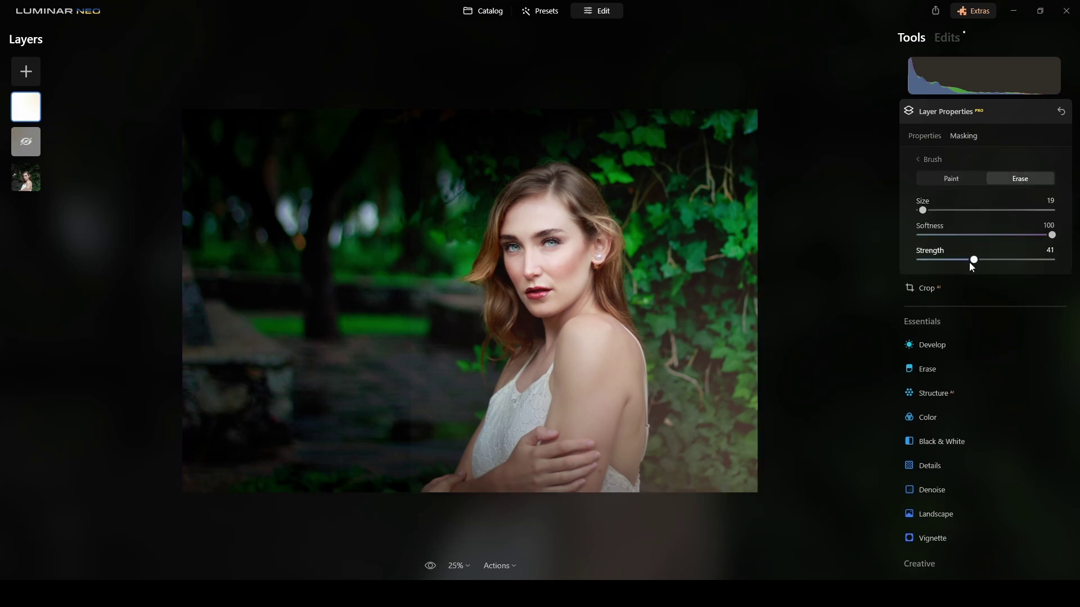
pyautogui.moveTo(951, 263); pyautogui.dragTo(966, 261)
pyautogui.moveTo(922, 210); pyautogui.dragTo(990, 210)
# Erase the white overlay's glow from the photo's left side
pyautogui.moveTo(362, 284)
pyautogui.mouseDown()
pyautogui.moveTo(342, 366)
pyautogui.moveTo(363, 495)
pyautogui.mouseUp()
pyautogui.moveTo(360, 214)
pyautogui.mouseDown()
pyautogui.moveTo(378, 285)
pyautogui.moveTo(314, 454)
pyautogui.moveTo(366, 141)
pyautogui.moveTo(343, 131)
pyautogui.mouseUp()
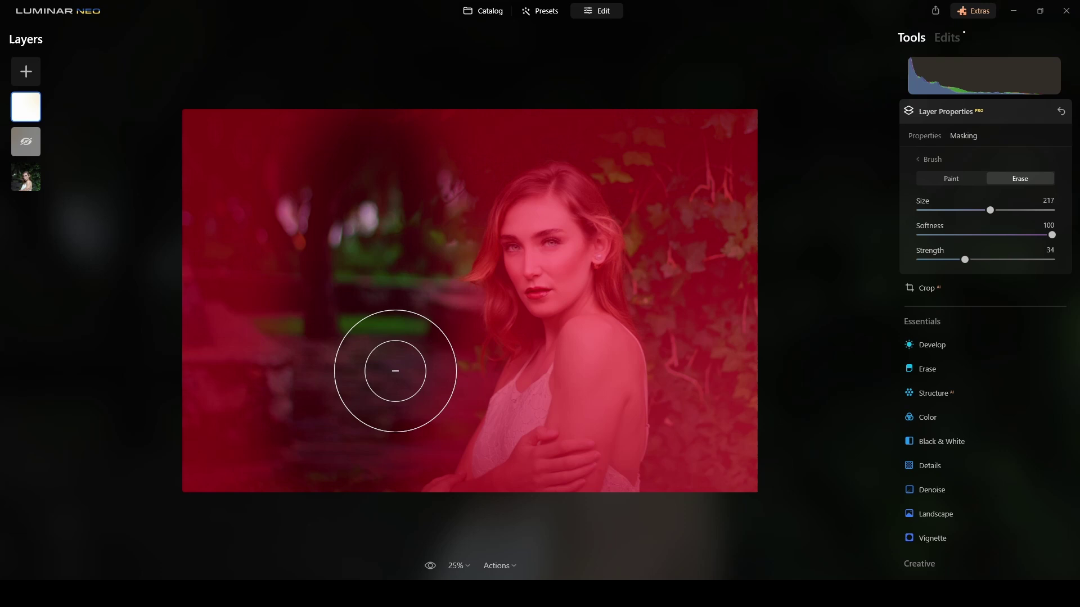
pyautogui.moveTo(396, 371)
pyautogui.mouseDown()
pyautogui.moveTo(394, 466)
pyautogui.moveTo(344, 339)
pyautogui.mouseUp()
pyautogui.moveTo(369, 298)
pyautogui.mouseDown()
pyautogui.moveTo(398, 373)
pyautogui.moveTo(371, 416)
pyautogui.mouseUp()
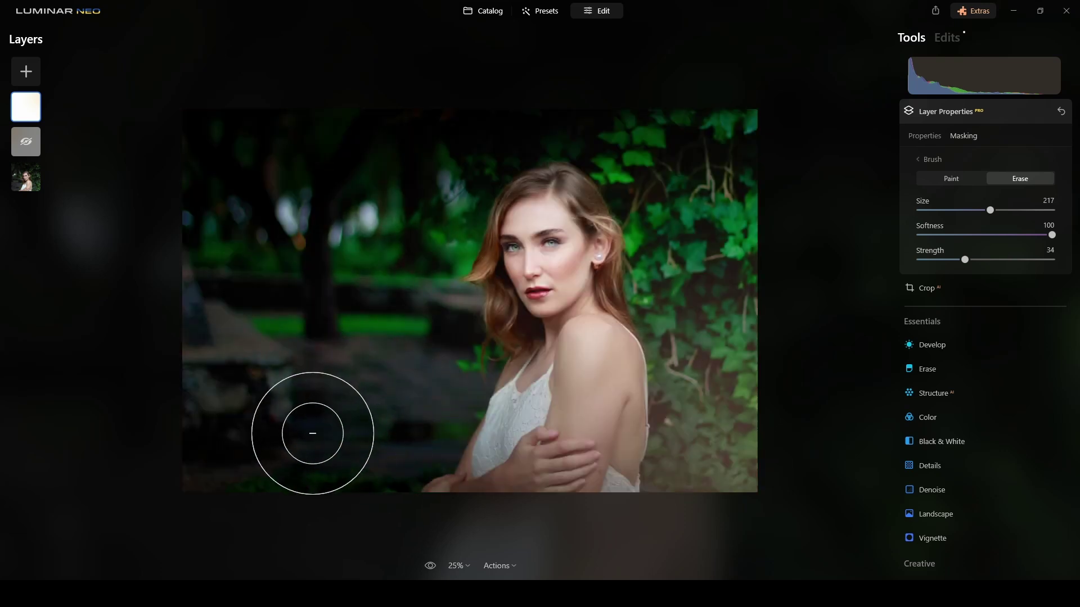
pyautogui.moveTo(313, 433)
pyautogui.mouseDown()
pyautogui.moveTo(400, 412)
pyautogui.moveTo(342, 470)
pyautogui.moveTo(360, 456)
pyautogui.moveTo(352, 408)
pyautogui.moveTo(366, 344)
pyautogui.mouseUp()
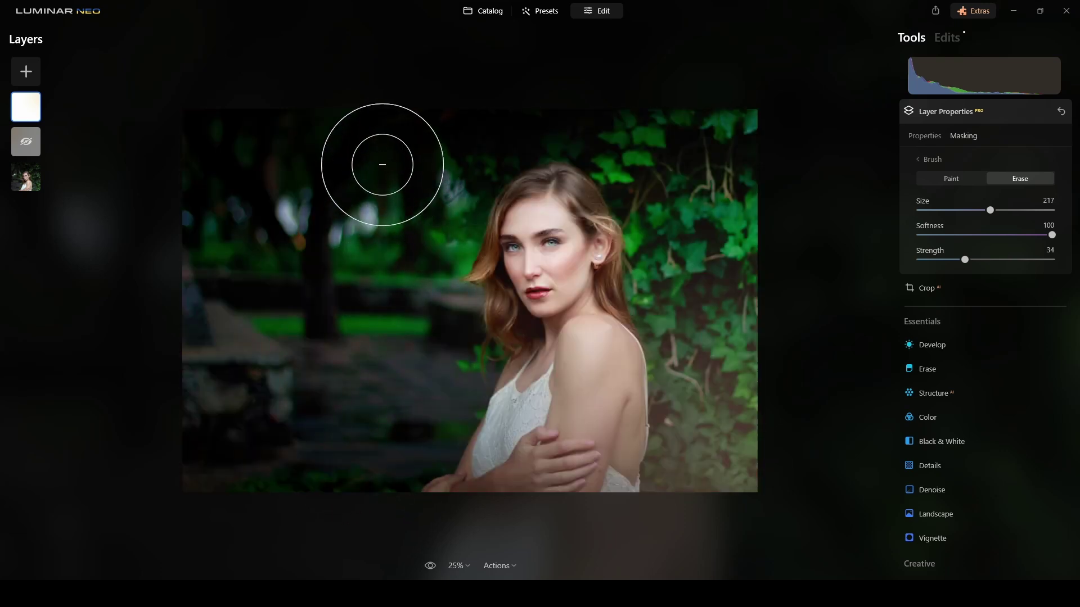
pyautogui.click(393, 282)
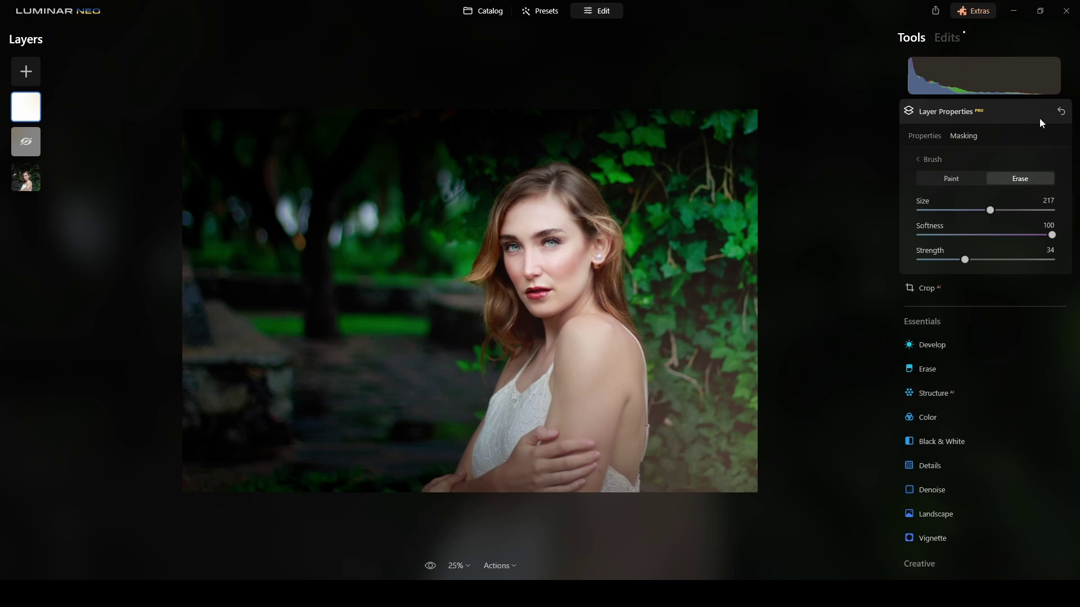
pyautogui.click(1013, 113)
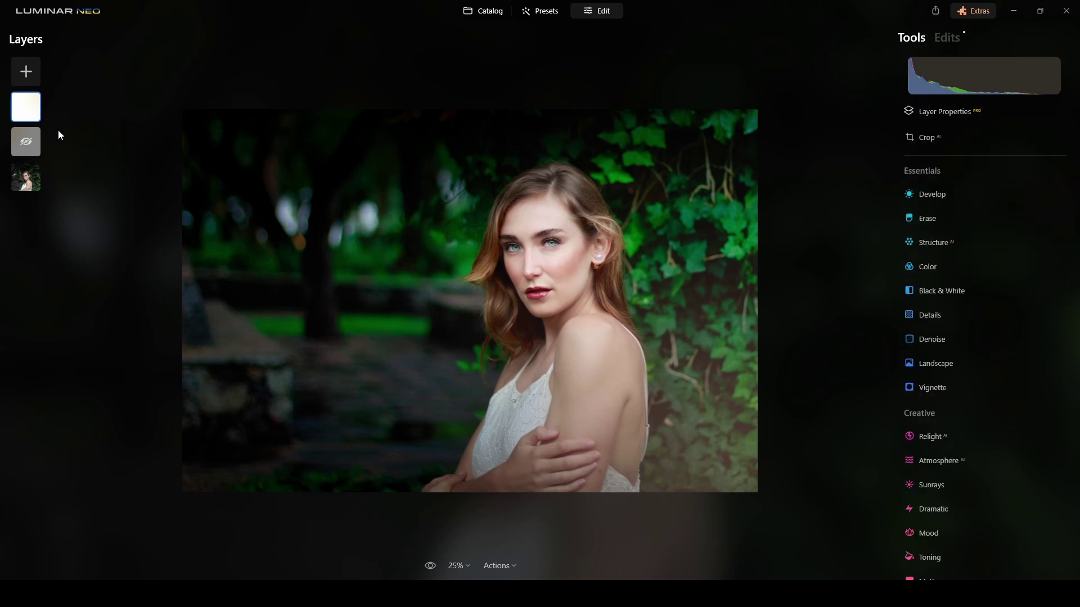
# Show the hidden cream overlay layer again
pyautogui.rightClick(30, 148)
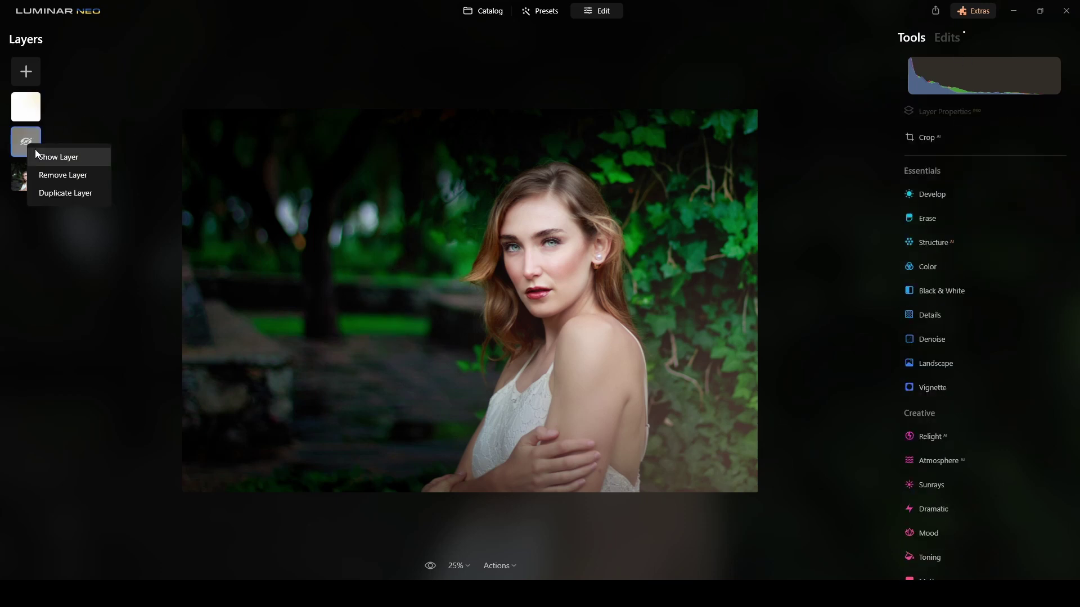
pyautogui.click(42, 157)
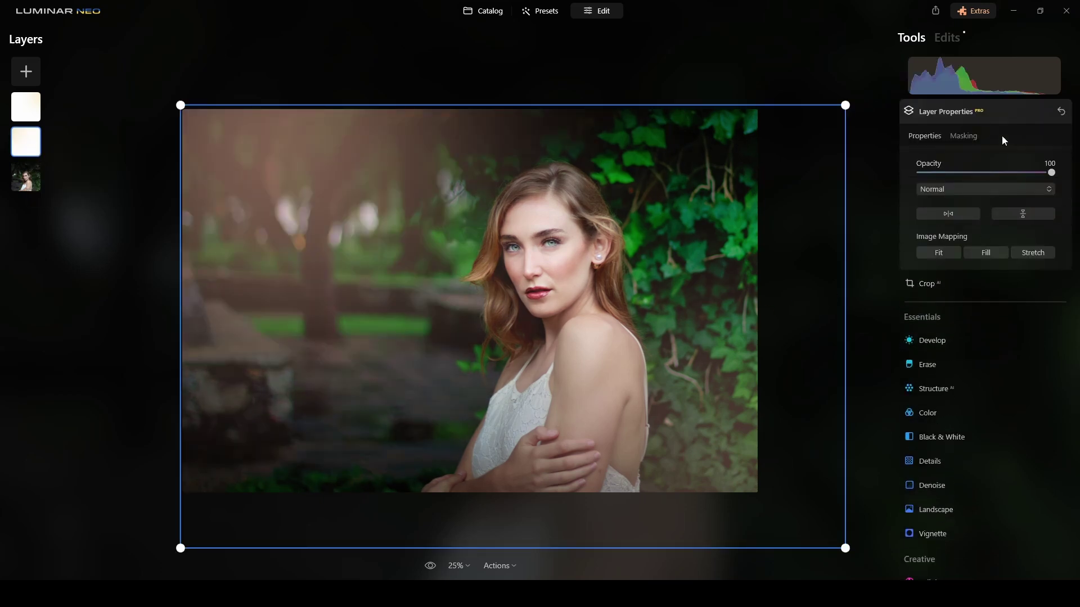
pyautogui.click(1012, 119)
# Select the photo layer and compare the edit with the original
pyautogui.click(26, 177)
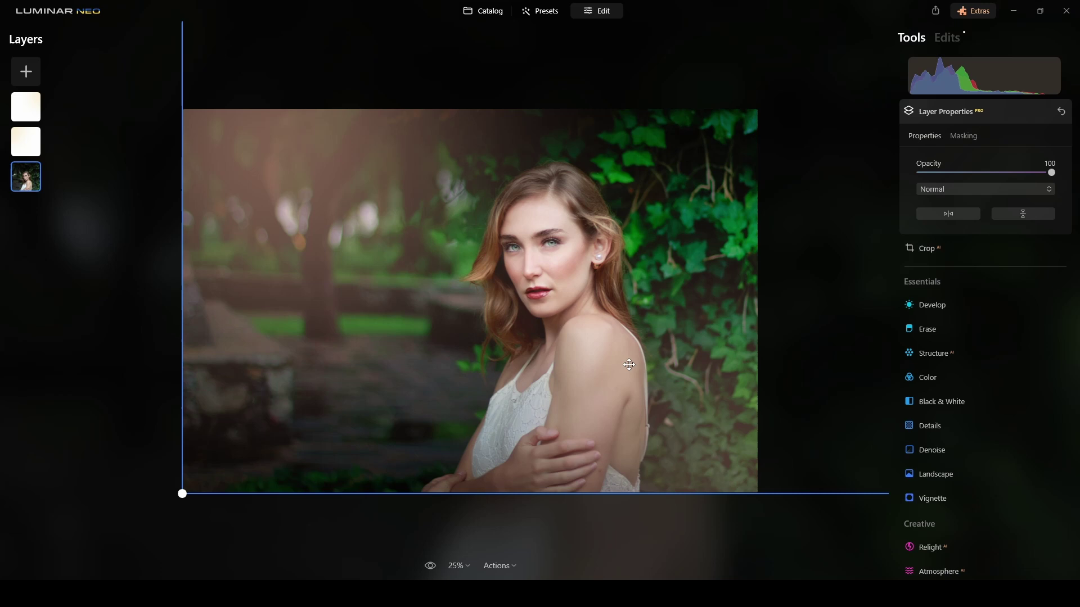
pyautogui.click(825, 285)
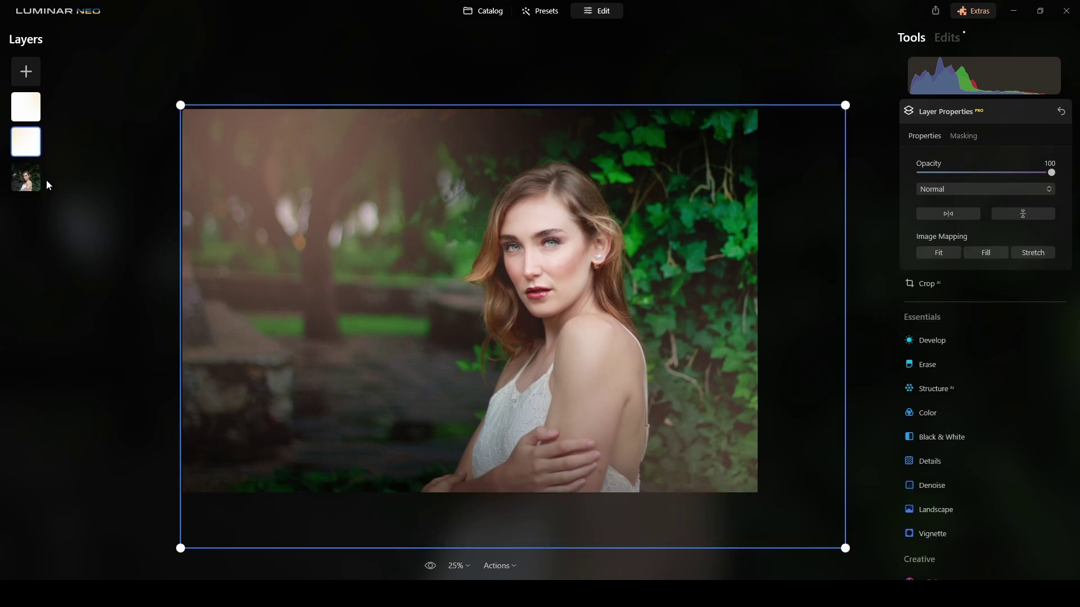
pyautogui.click(29, 179)
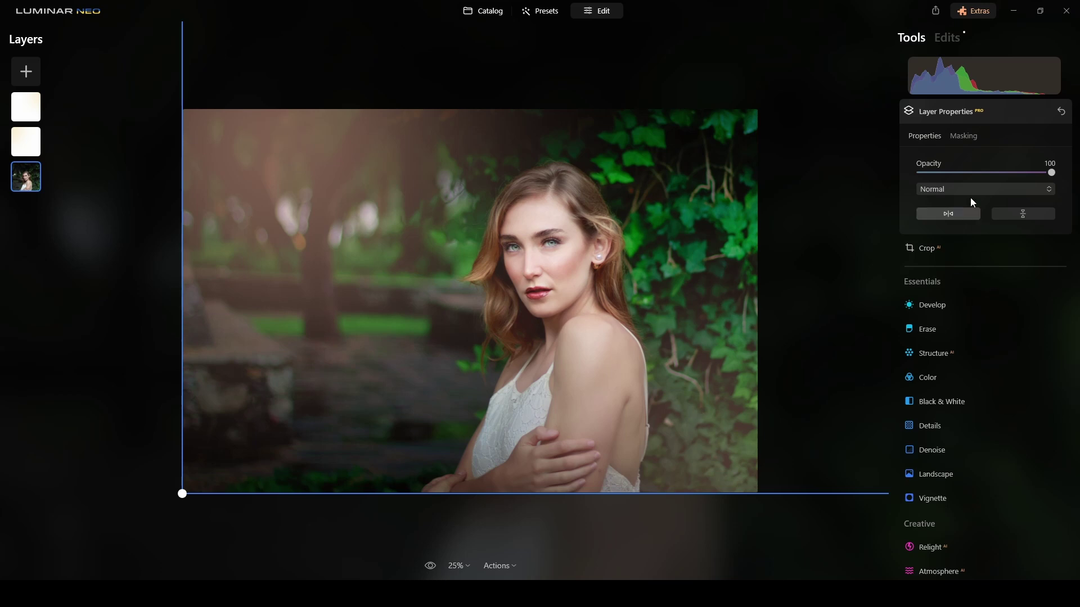
pyautogui.click(1017, 109)
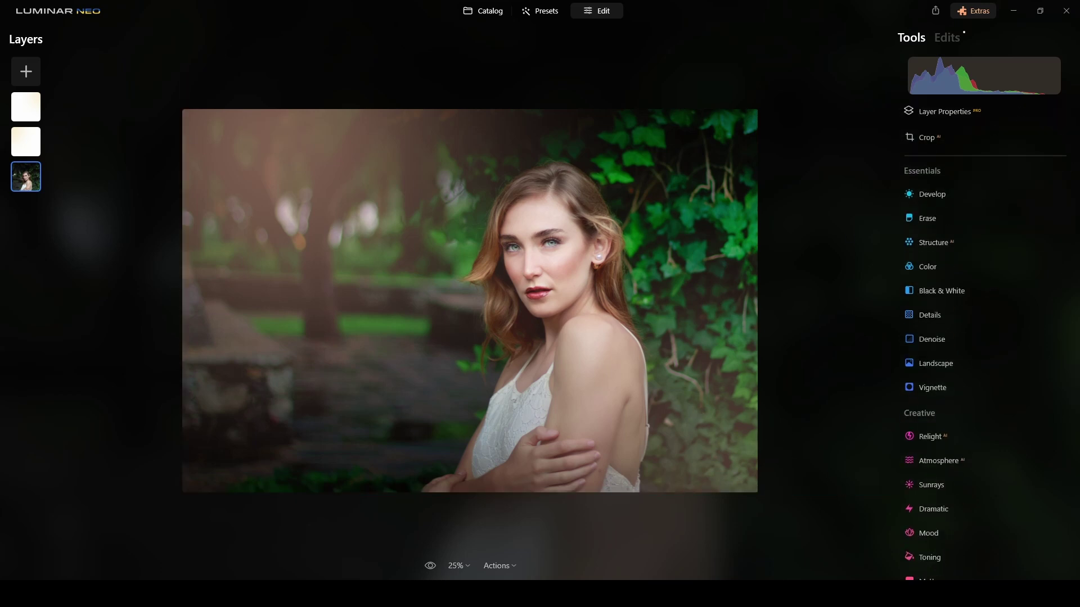
pyautogui.moveTo(427, 567); pyautogui.dragTo(427, 567)
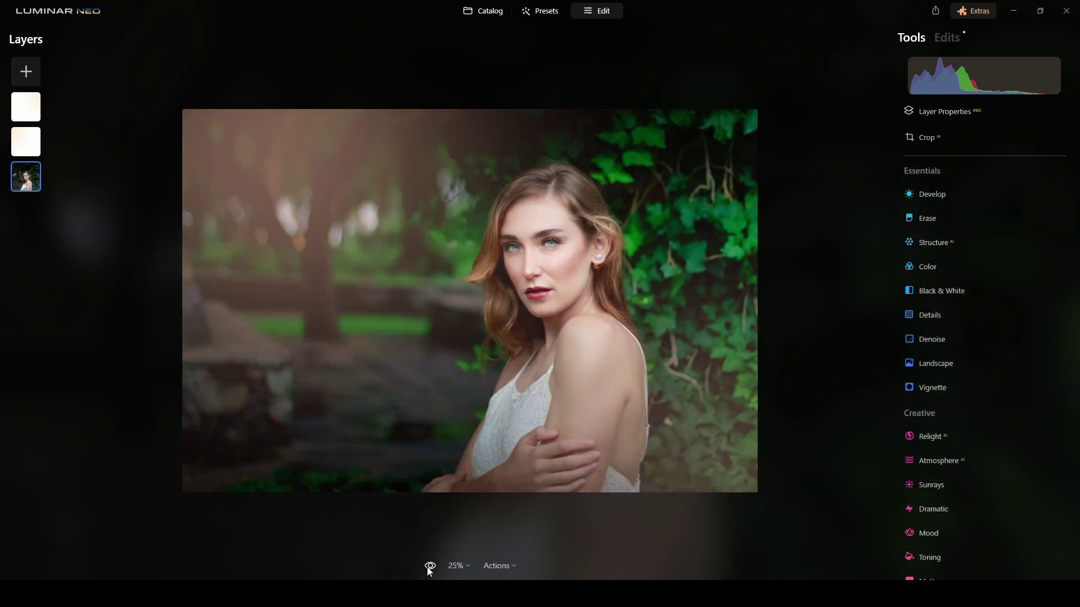